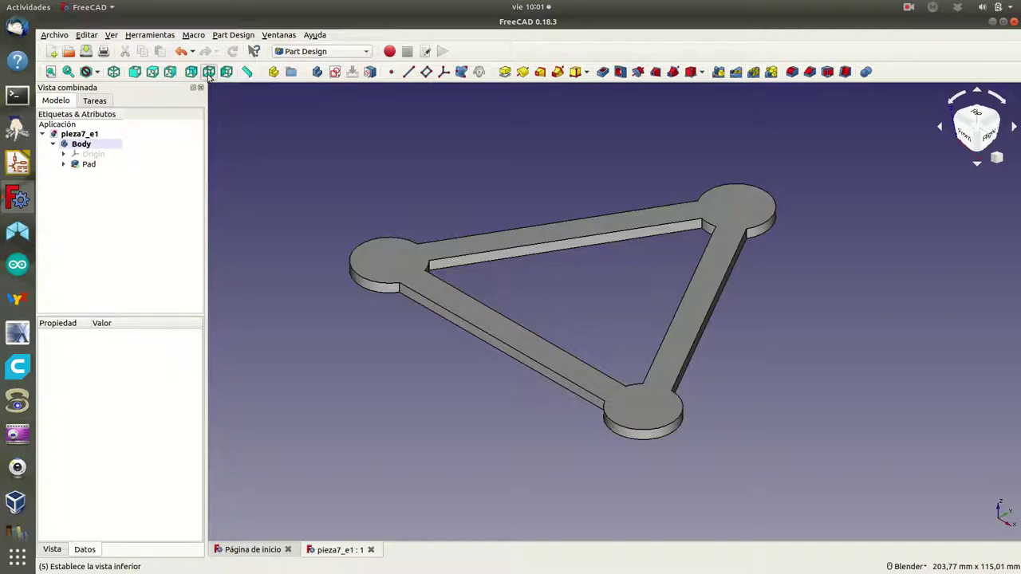
Step: From the Bottom view, select the triangular pad's bottom face and show Herramientas de Cara
click(208, 72)
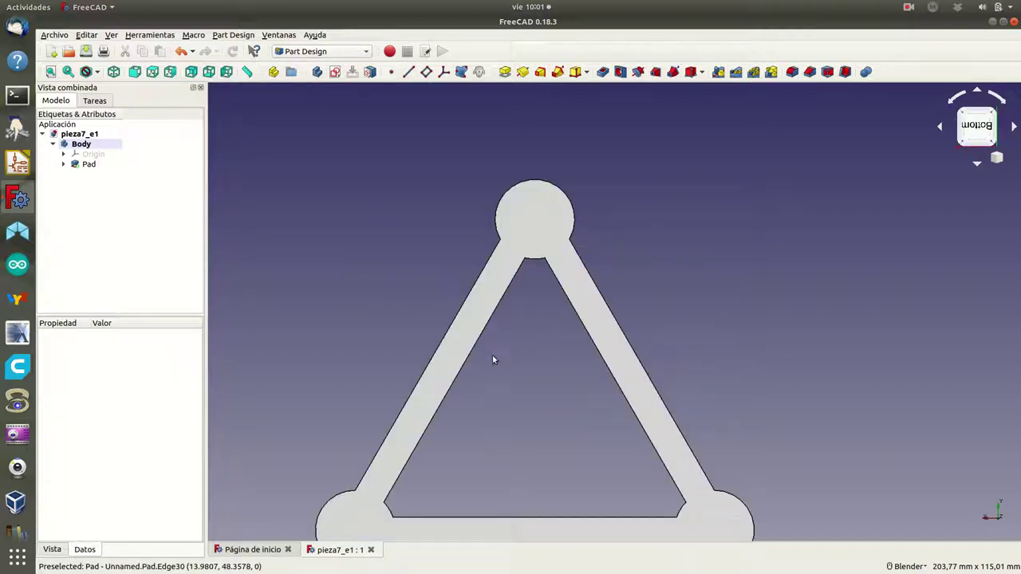
click(498, 296)
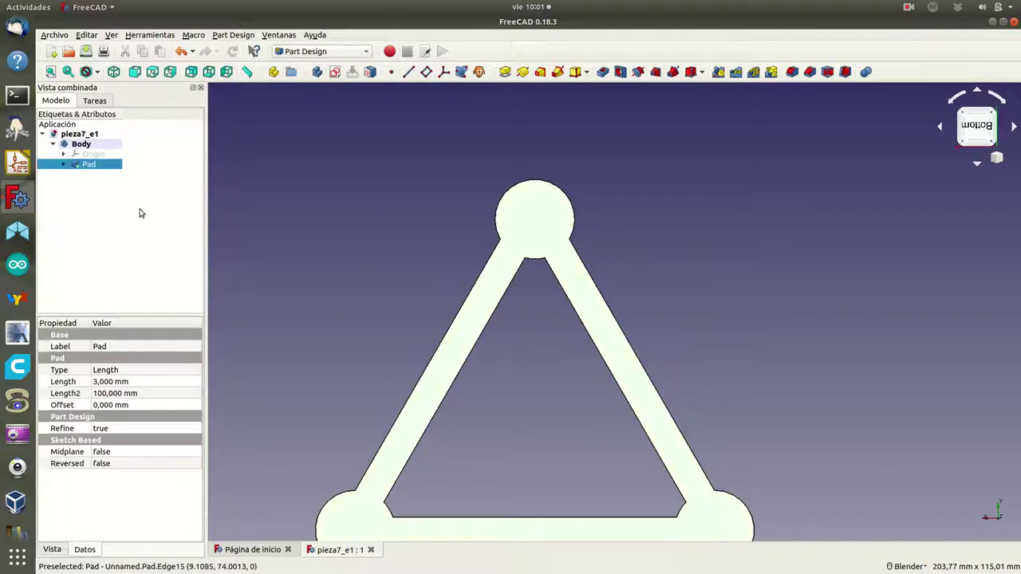
click(96, 101)
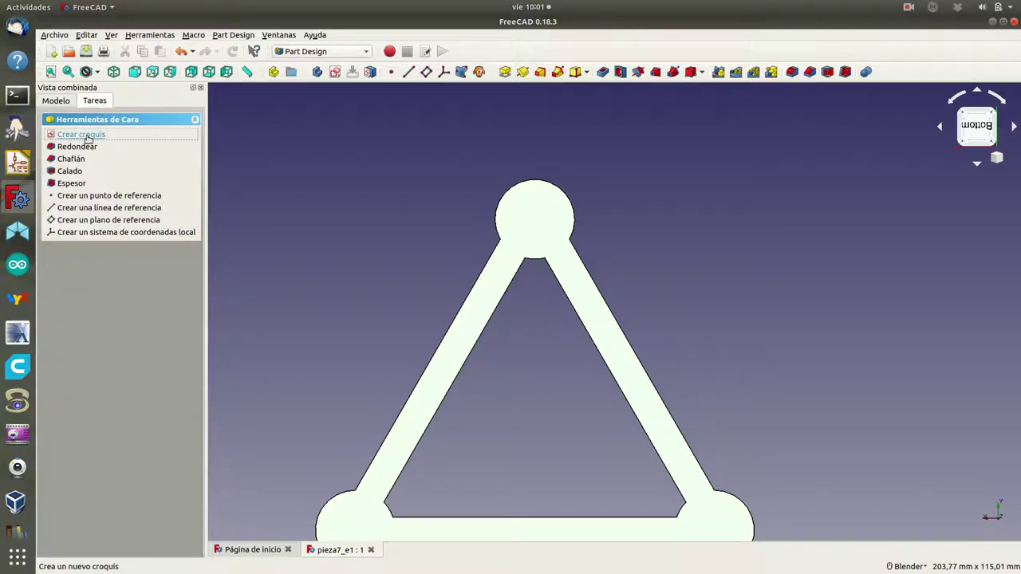
Step: Create a new sketch on the pad's bottom face and set the draw style to Sin sombreado
click(88, 136)
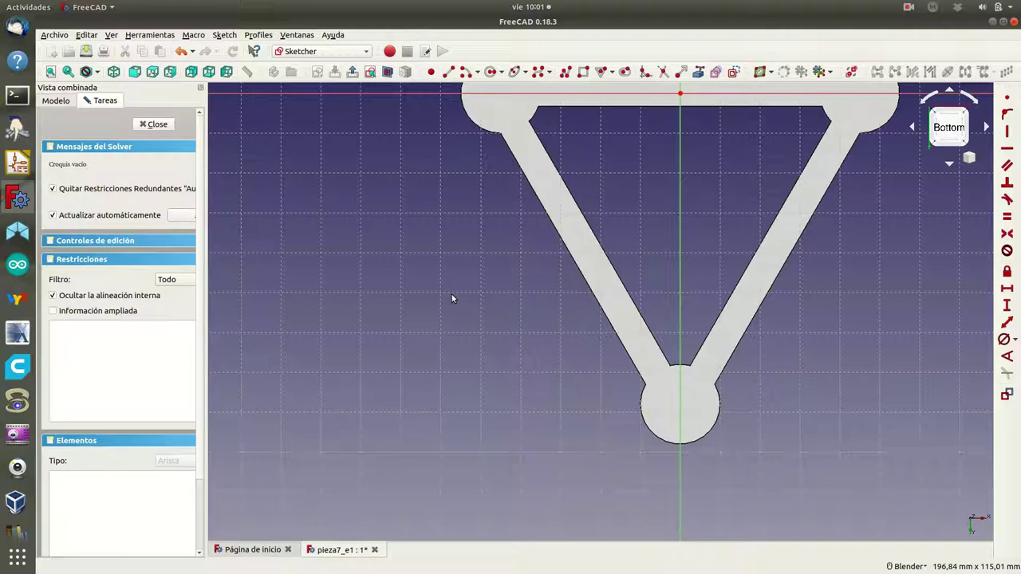
scroll(451, 295, down, 2)
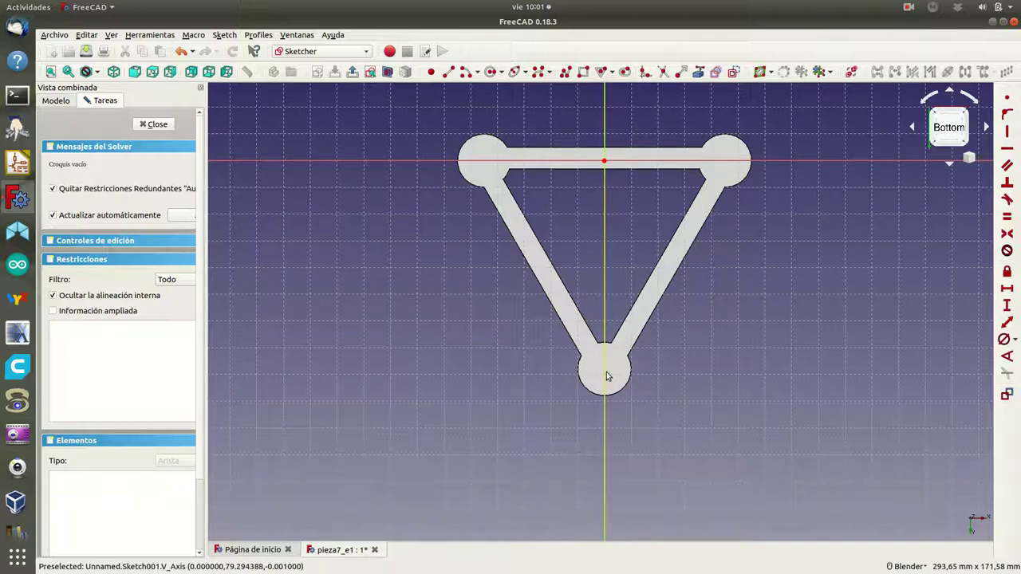
click(98, 73)
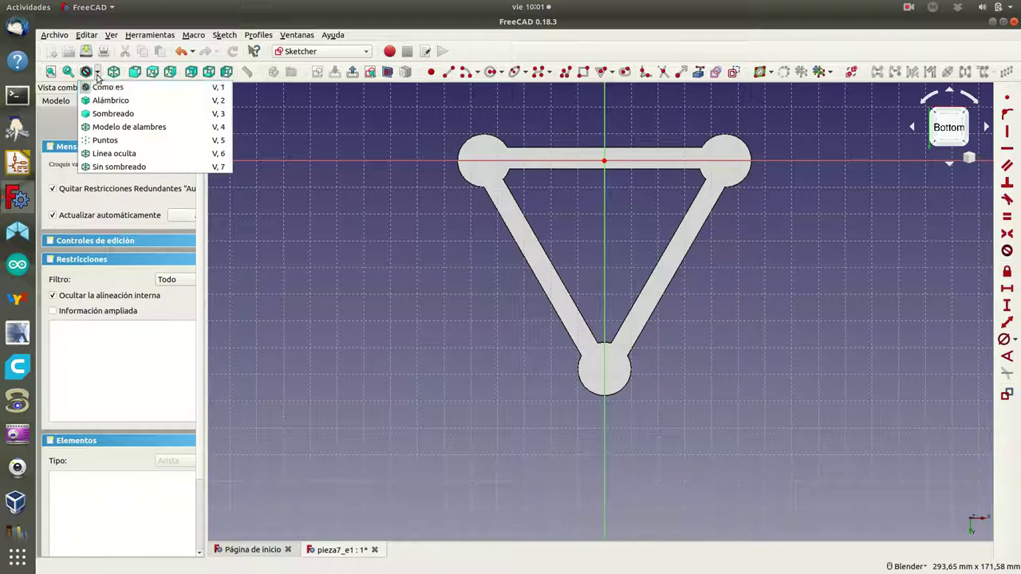
click(111, 128)
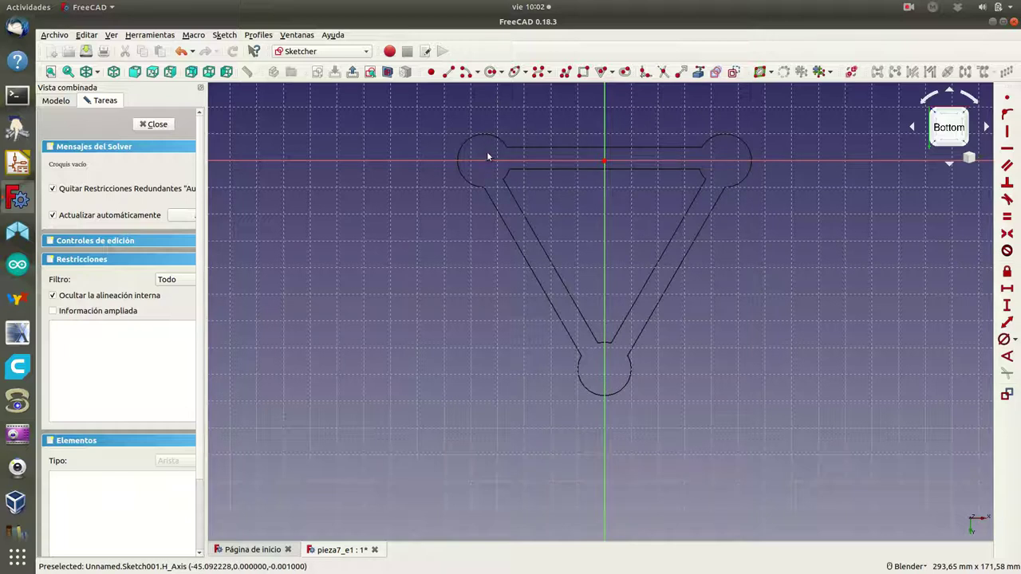
Step: Draw a circle centred on the horizontal axis at the left boss with a 20 mm diameter
click(490, 74)
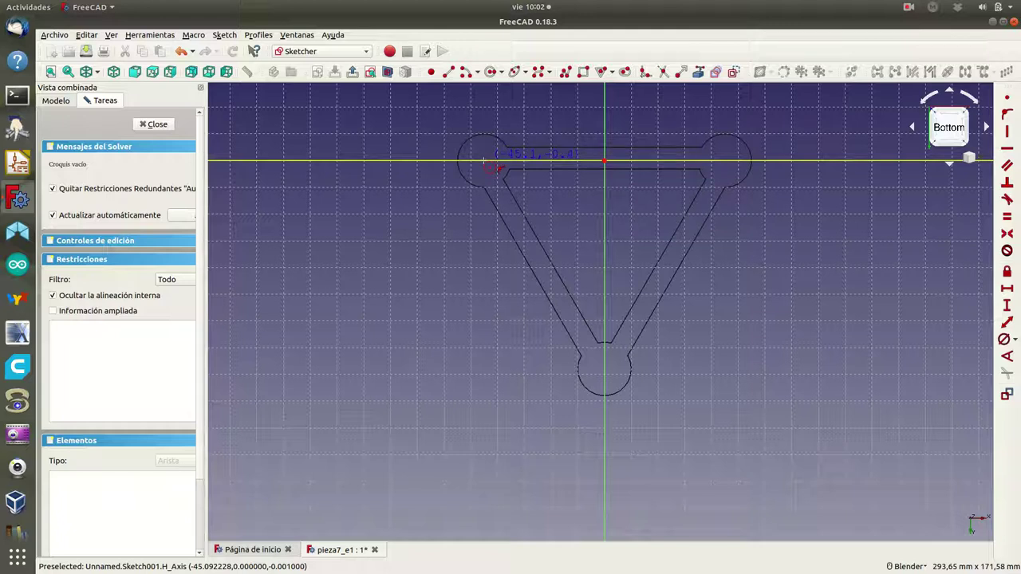
click(484, 162)
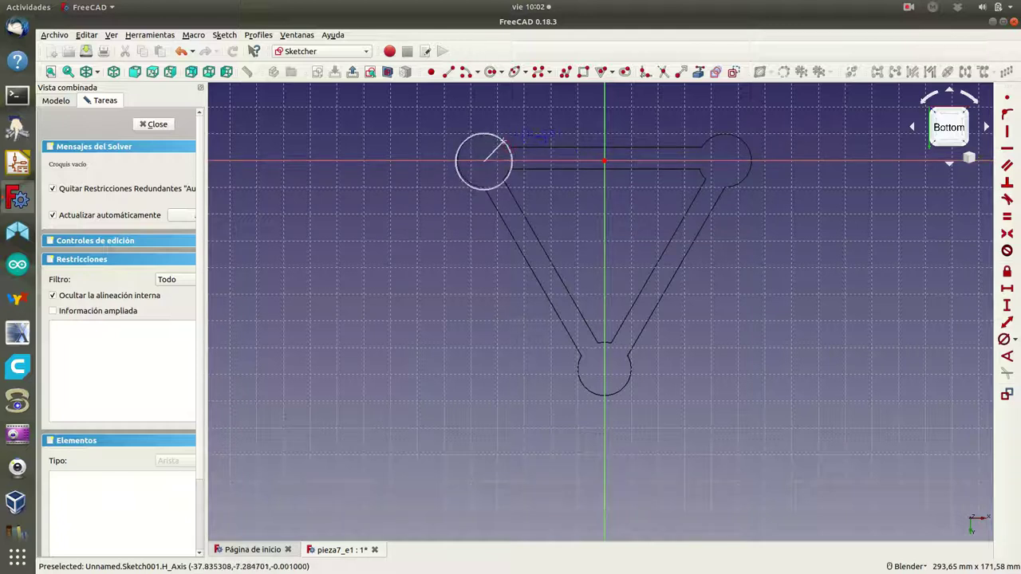
click(503, 140)
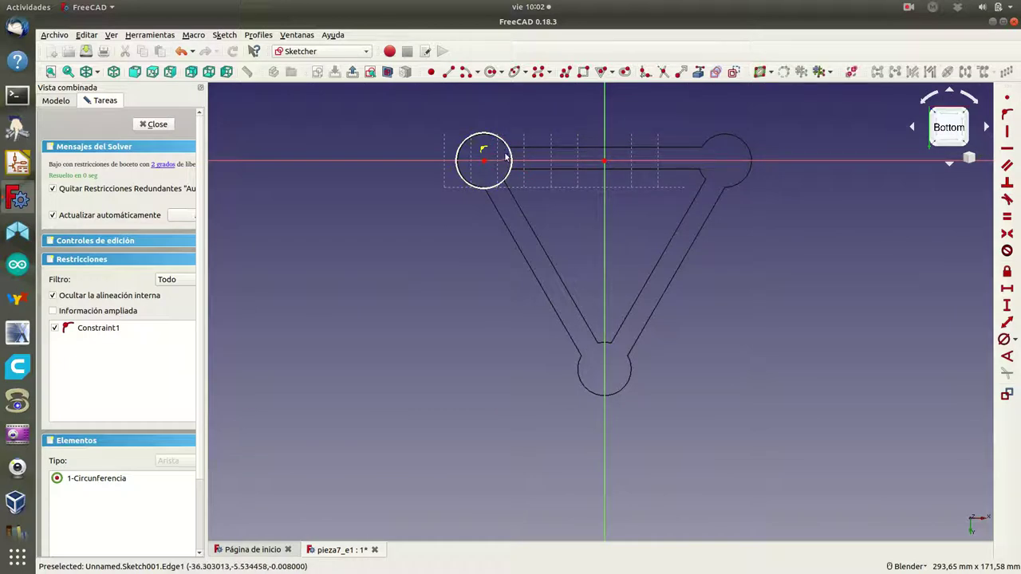
scroll(502, 145, up, 1)
scroll(497, 163, up, 1)
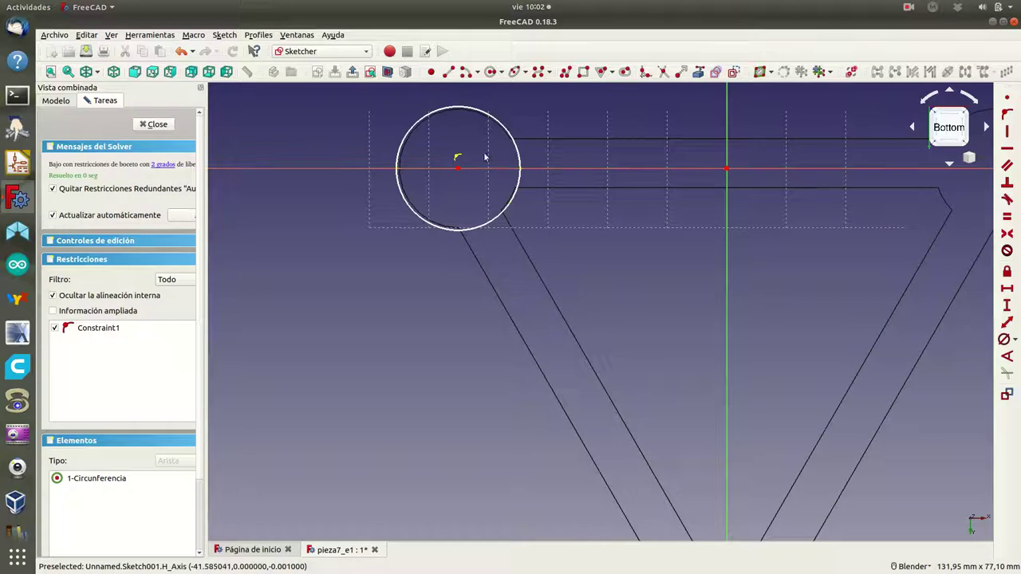
click(501, 122)
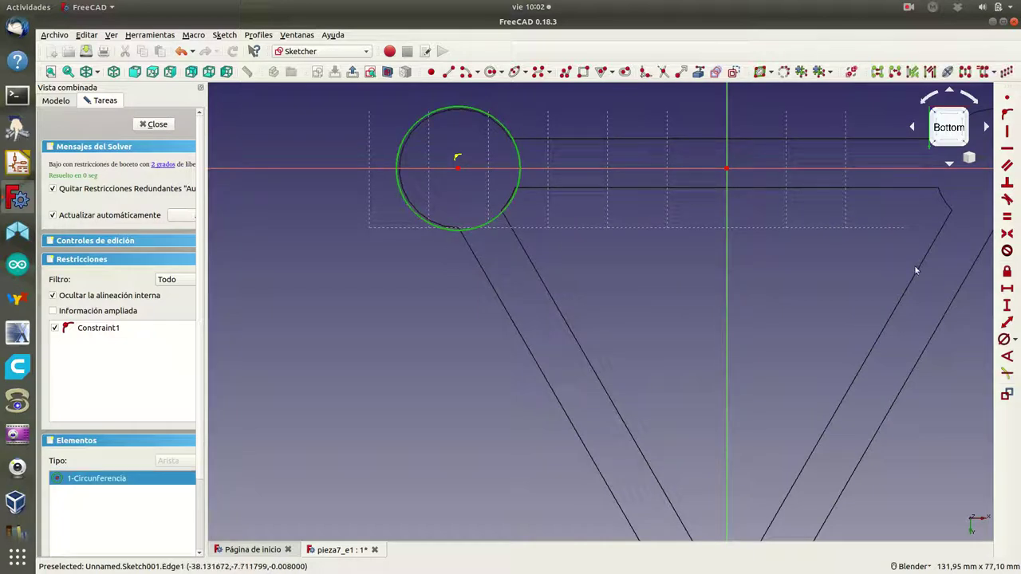
click(1005, 339)
text(20)
key(Return)
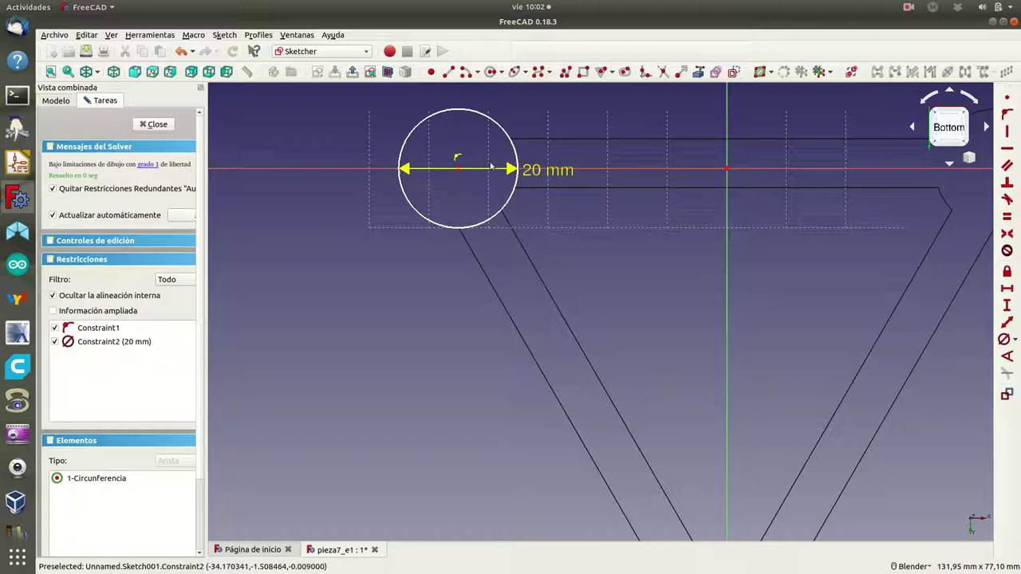
mouse_move(536, 176)
mouse_down()
mouse_move(374, 226)
mouse_move(376, 239)
mouse_up()
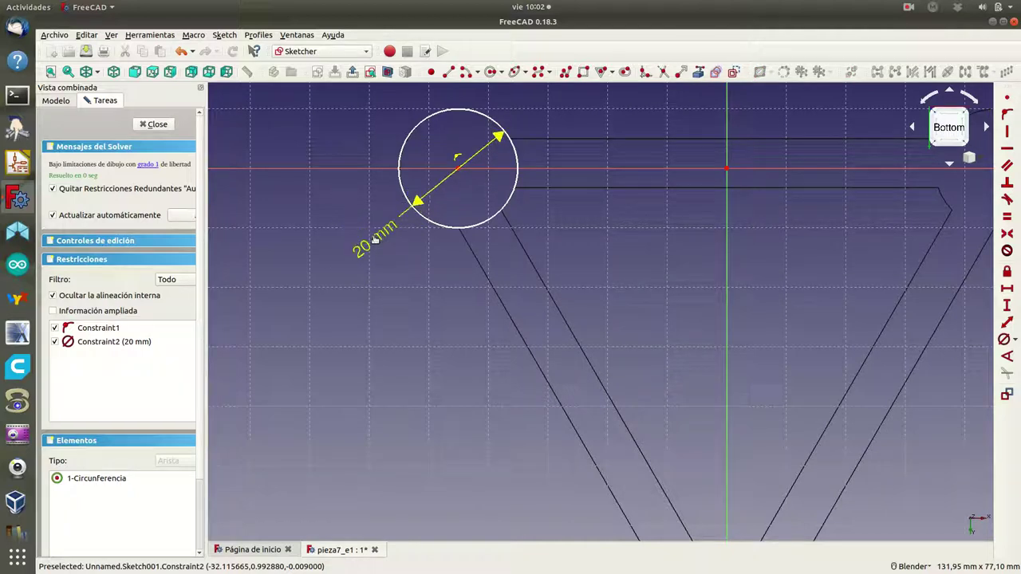
Step: Constrain the circle's centre 45 mm horizontally from the sketch origin
click(458, 167)
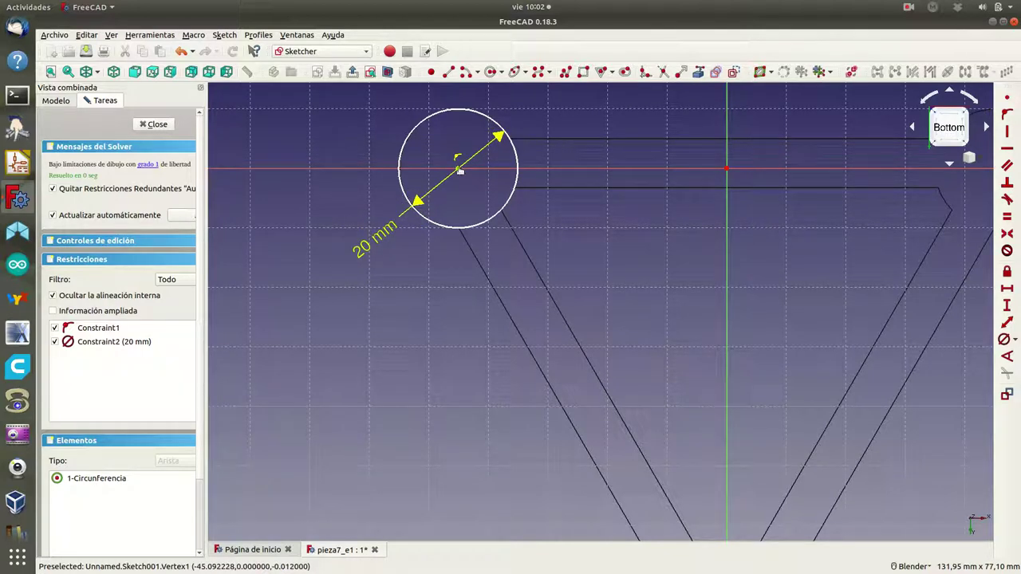
click(727, 170)
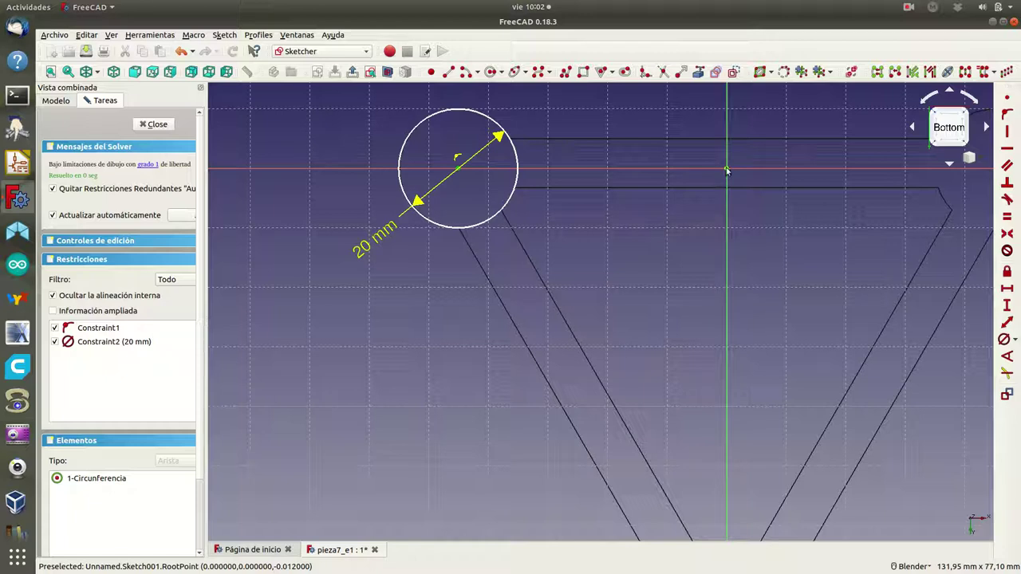
click(1008, 289)
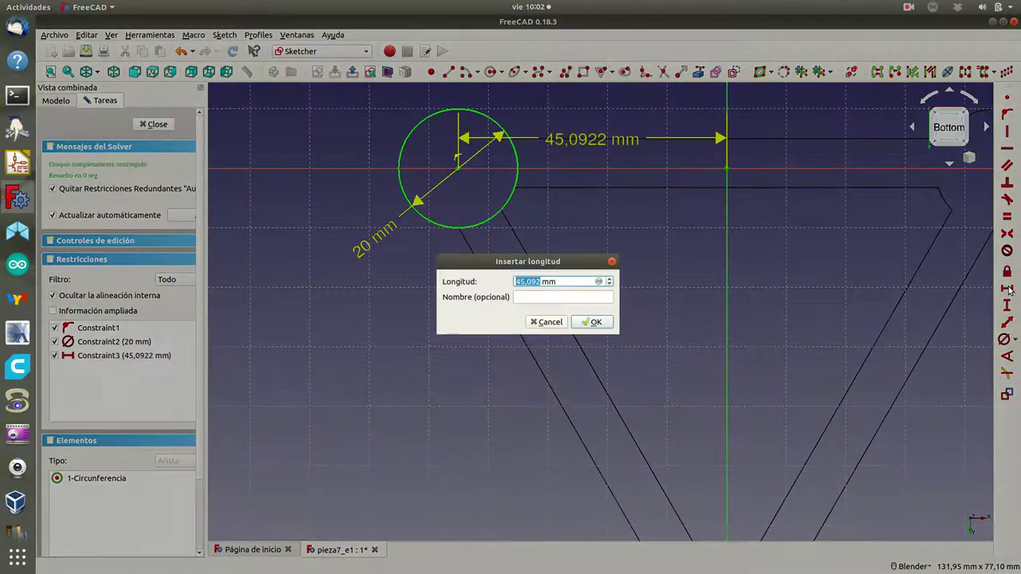
text(45)
key(Return)
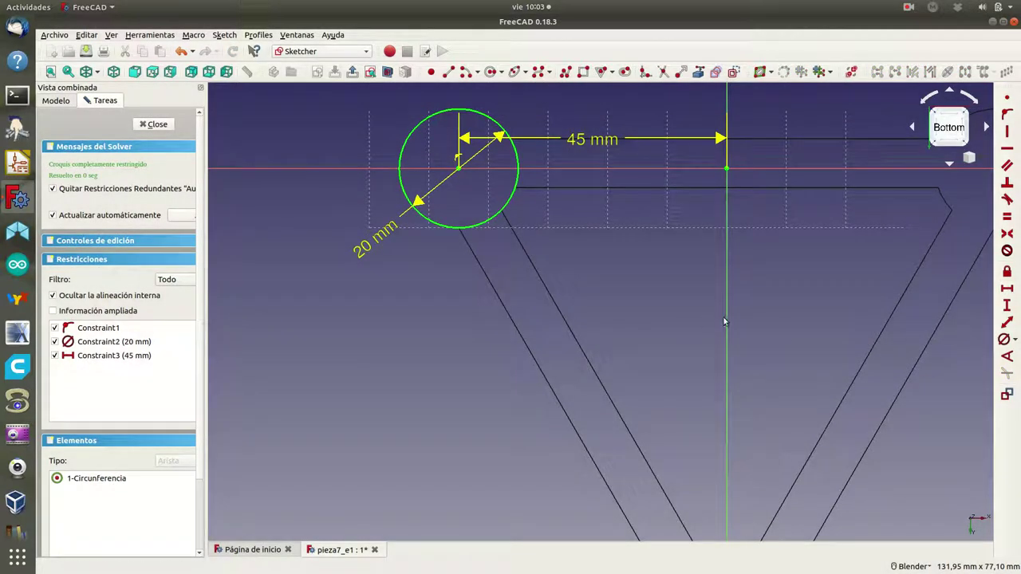
scroll(724, 322, down, 2)
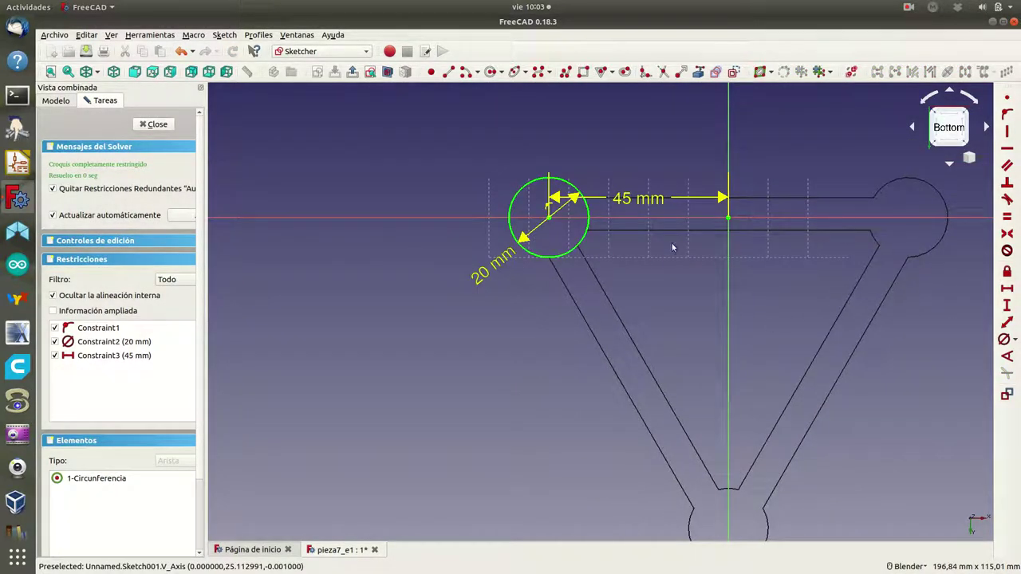
Step: Mirror the left circle to the right boss, 45 mm from the origin and on the horizontal axis
click(556, 180)
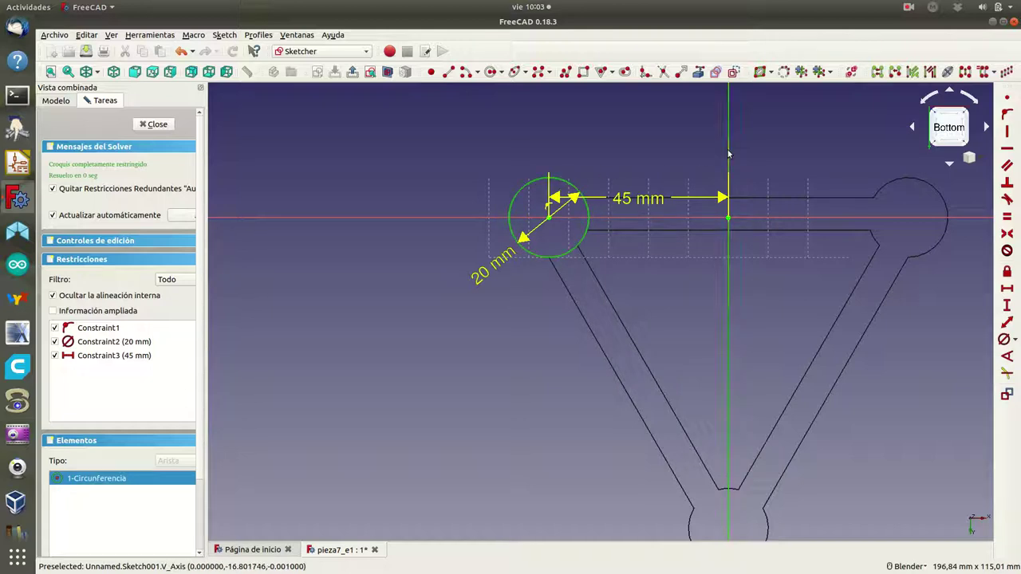
click(965, 72)
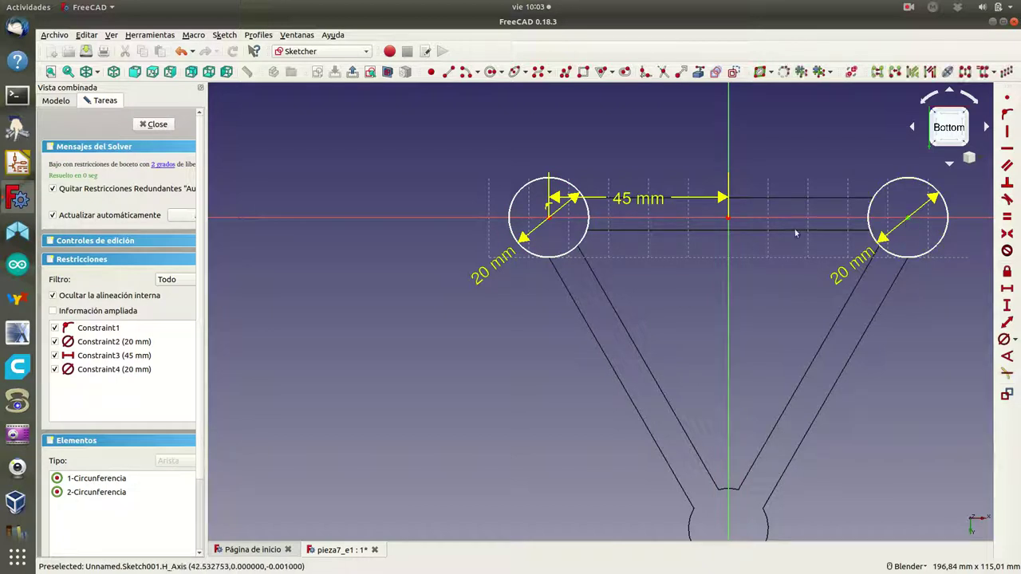
click(729, 219)
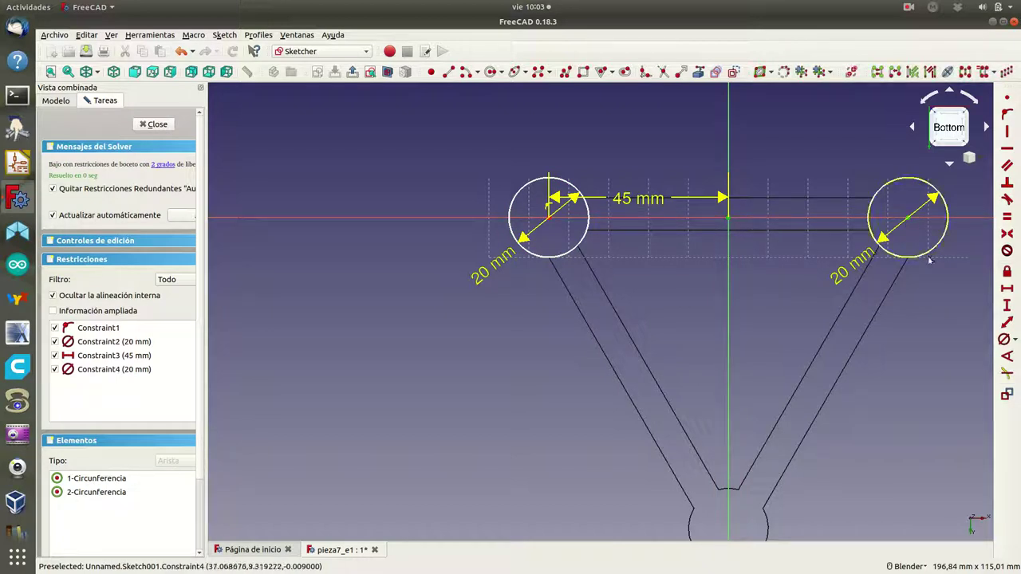
click(1007, 289)
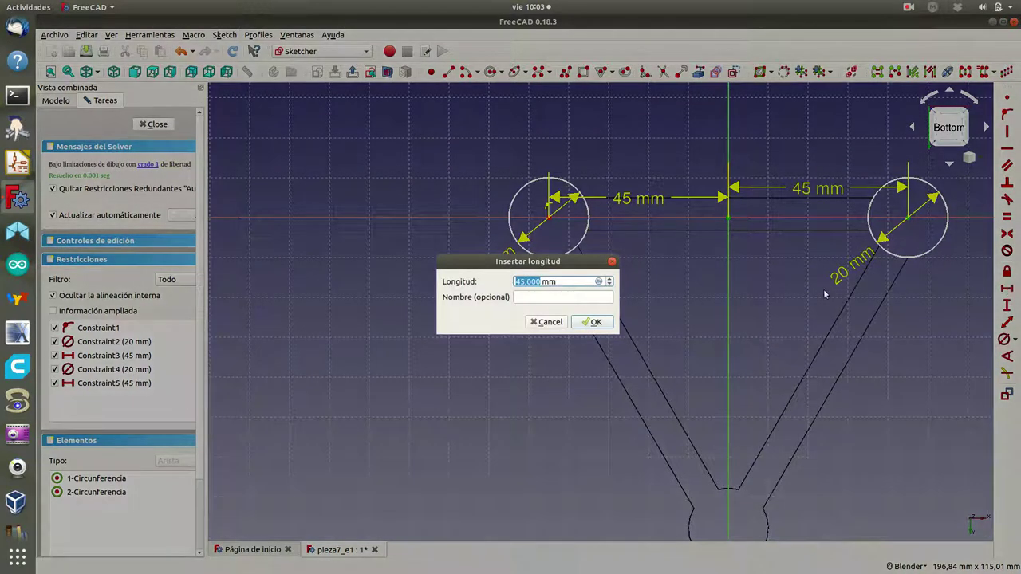
click(592, 322)
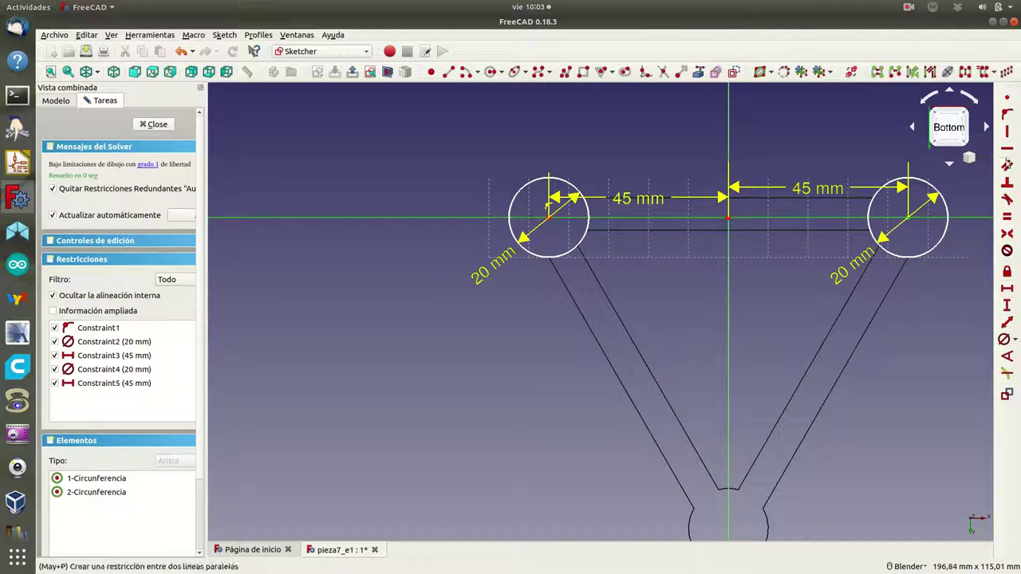
click(1007, 114)
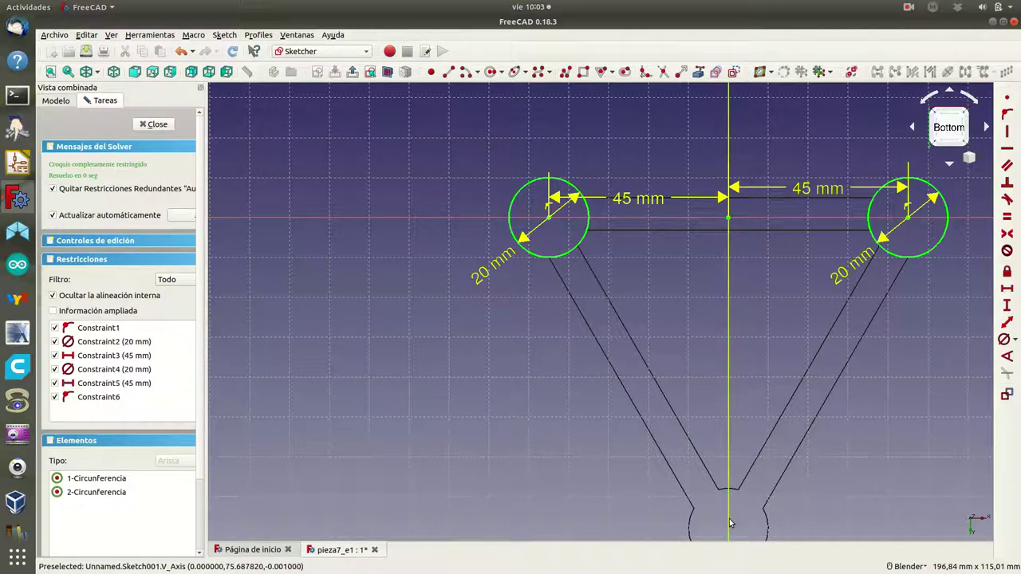
Step: Draw a circle centred on the vertical axis at the bottom boss
scroll(729, 525, down, 2)
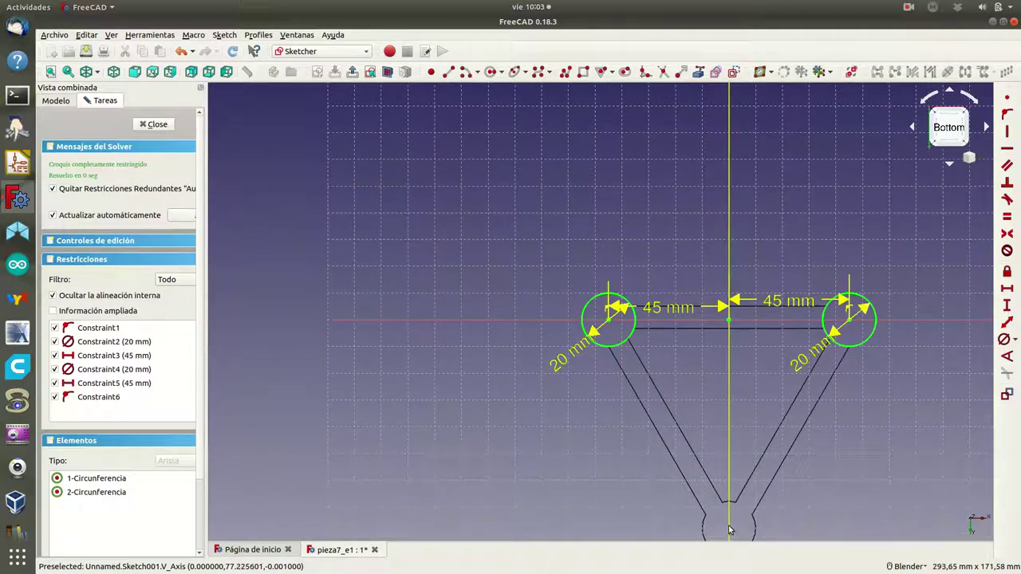
shift+middle_drag(710, 429, 615, 431)
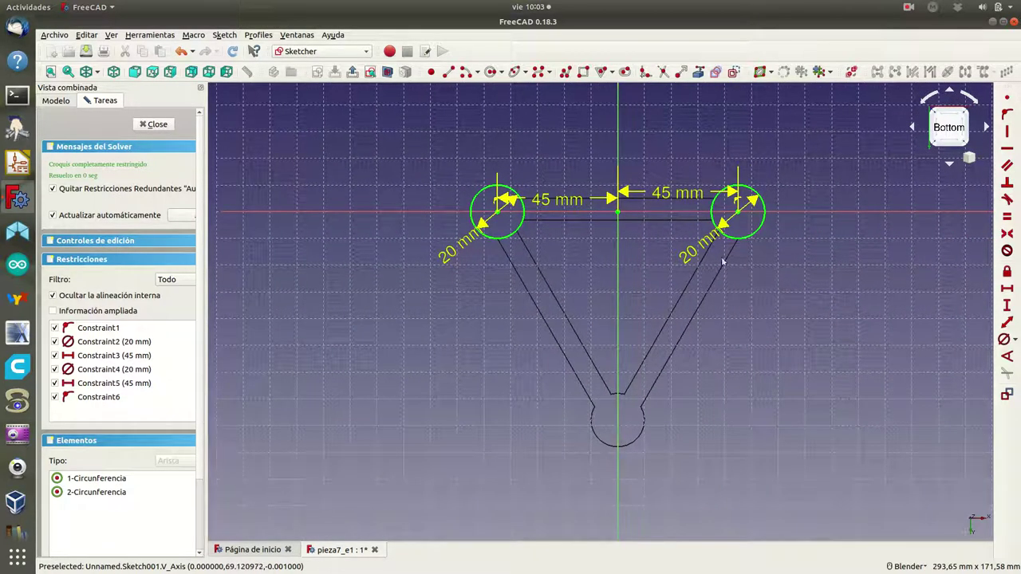
click(490, 71)
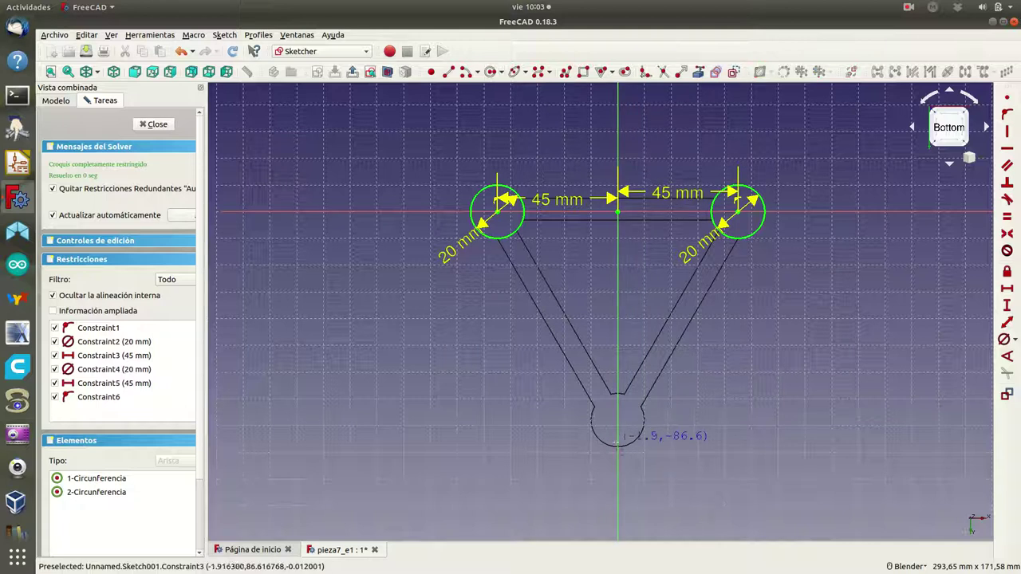
click(619, 421)
key(Escape)
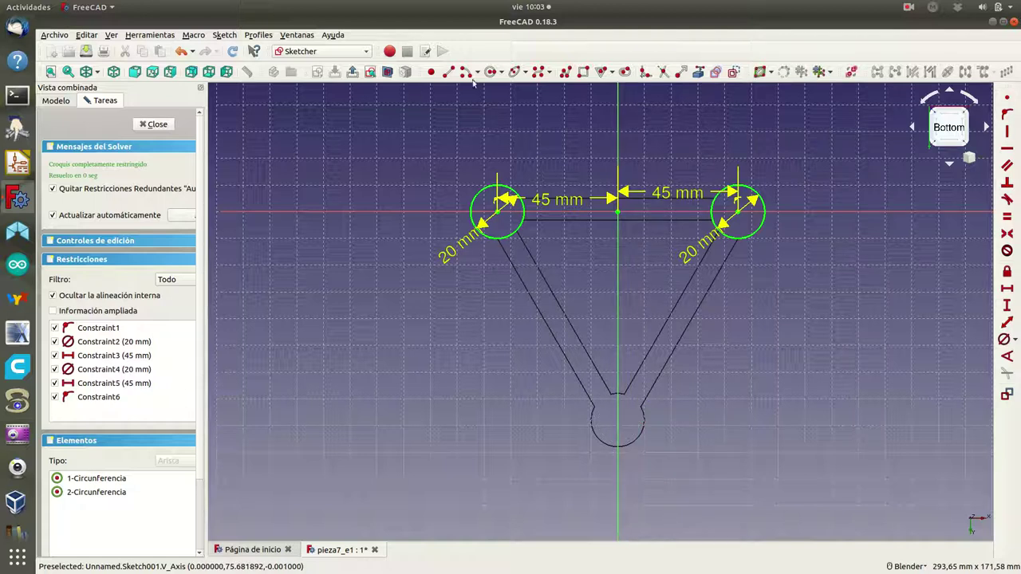
click(492, 74)
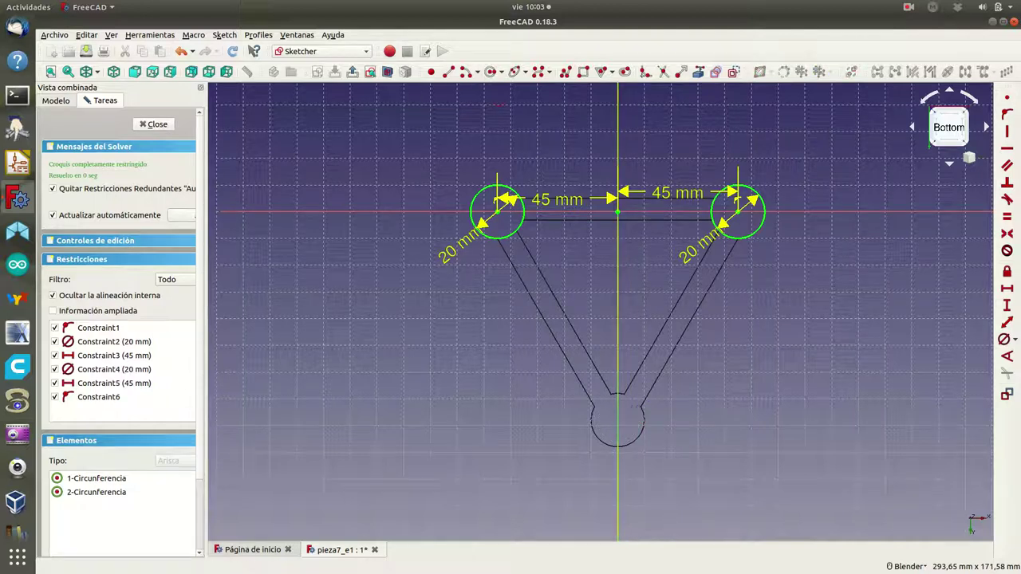
click(618, 423)
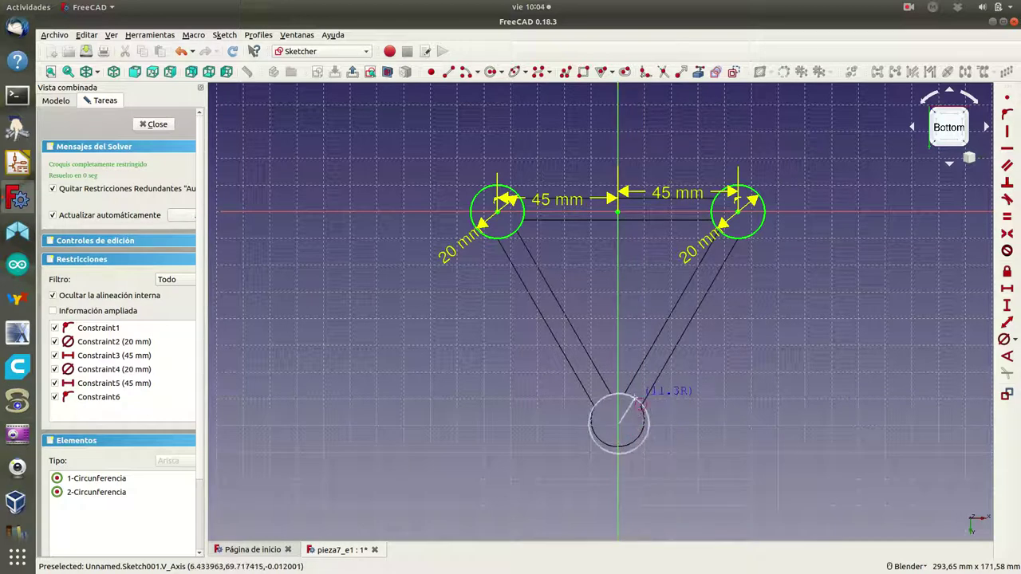
click(642, 402)
right_click(692, 453)
Step: Give the bottom circle a 20 mm diameter and a 90 mm centre distance from the right circle
click(646, 421)
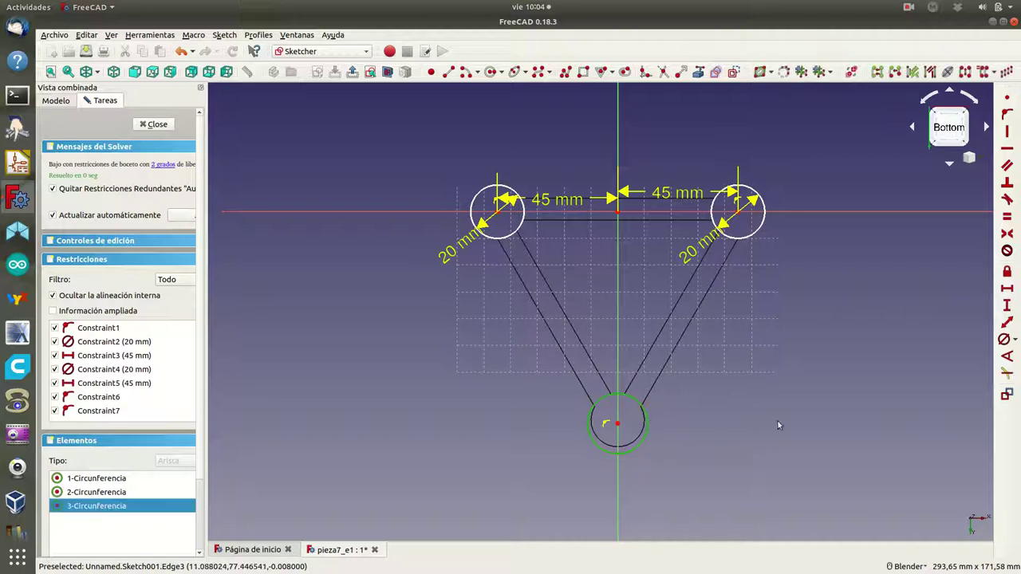
click(1004, 341)
text(20)
key(Return)
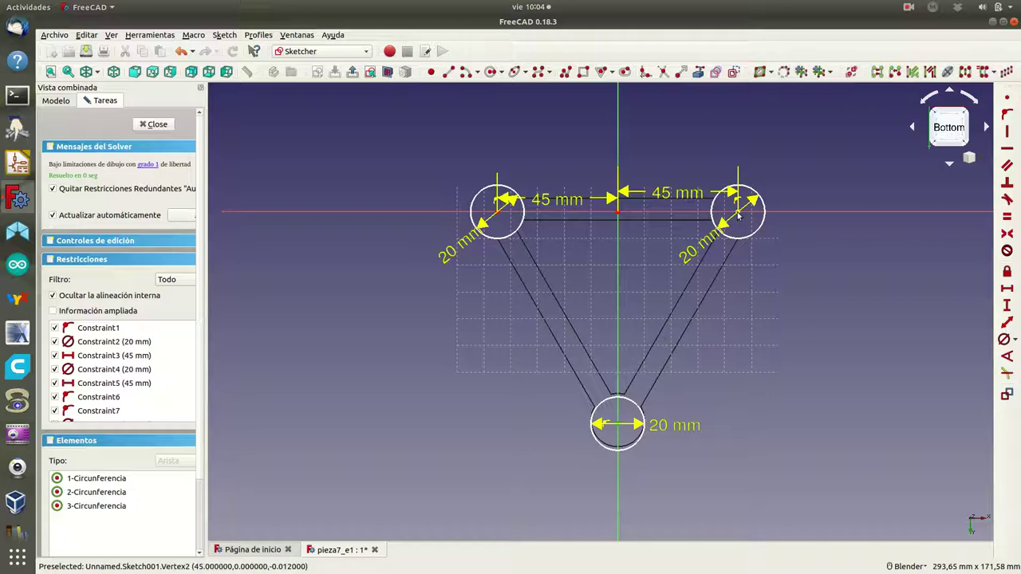
click(1006, 322)
text(90)
key(Return)
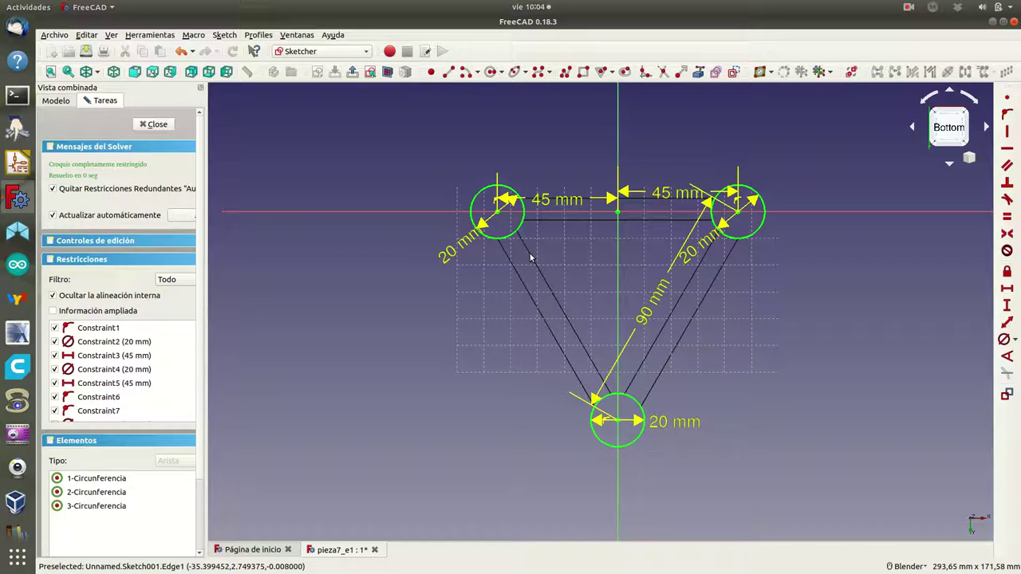
Step: Draw a line from the top-left circle's centre to the bottom circle's centre
click(449, 73)
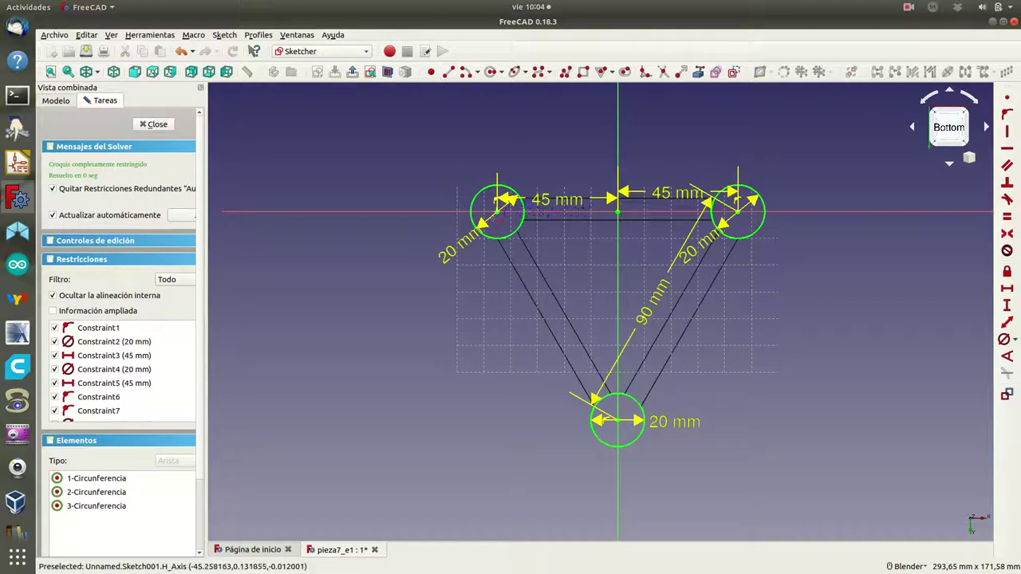
click(497, 212)
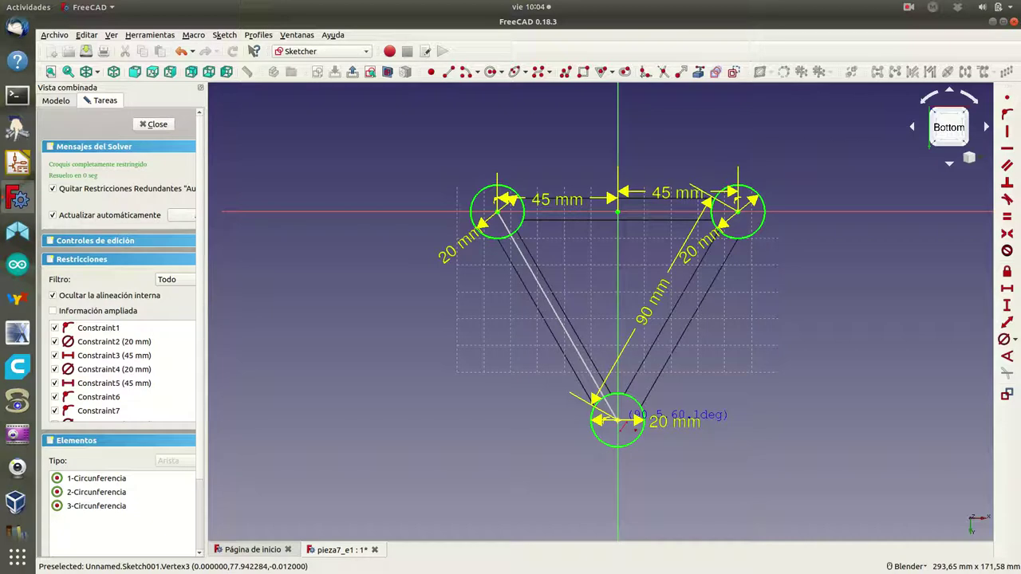
key(Escape)
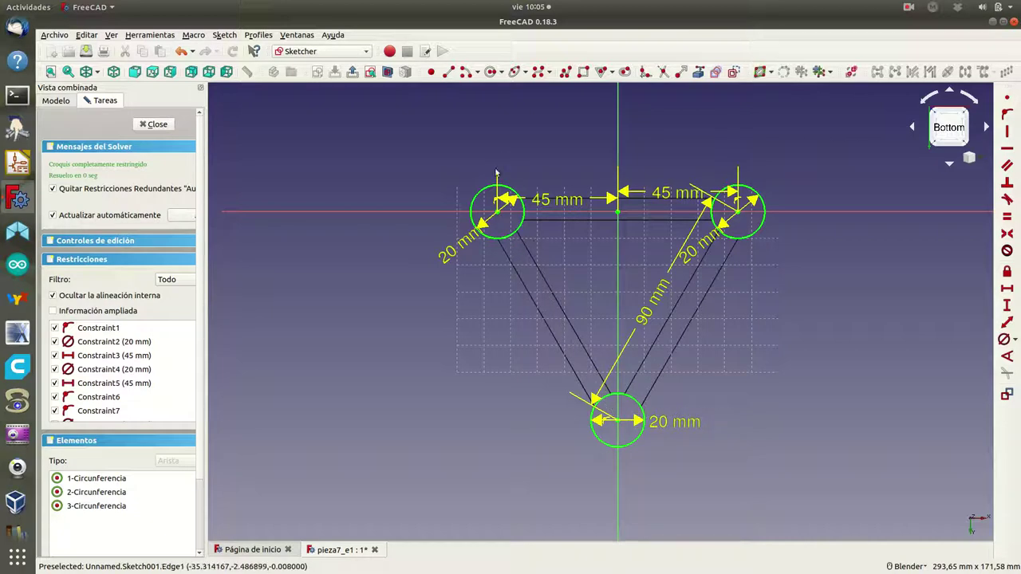
click(450, 72)
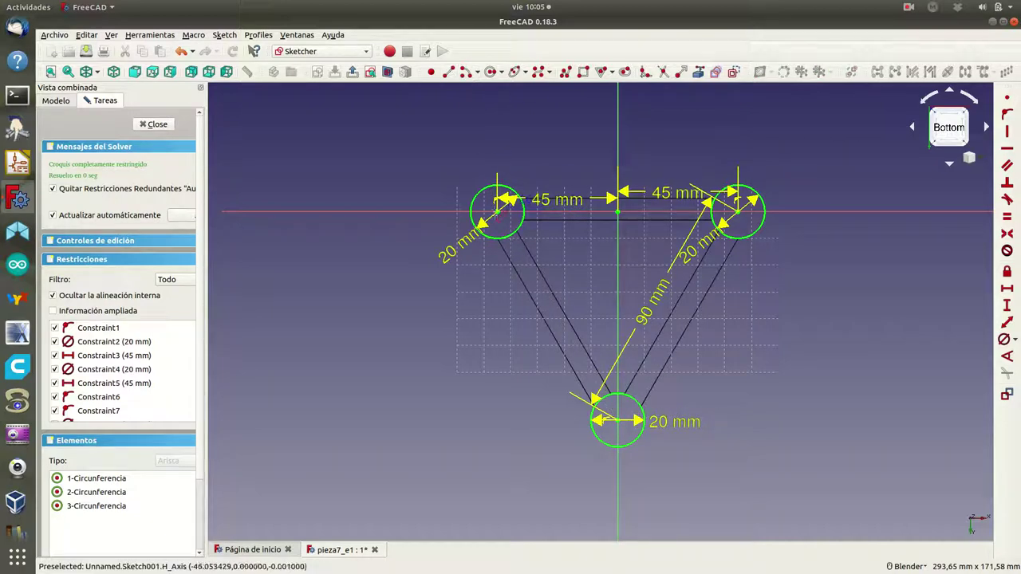
click(498, 210)
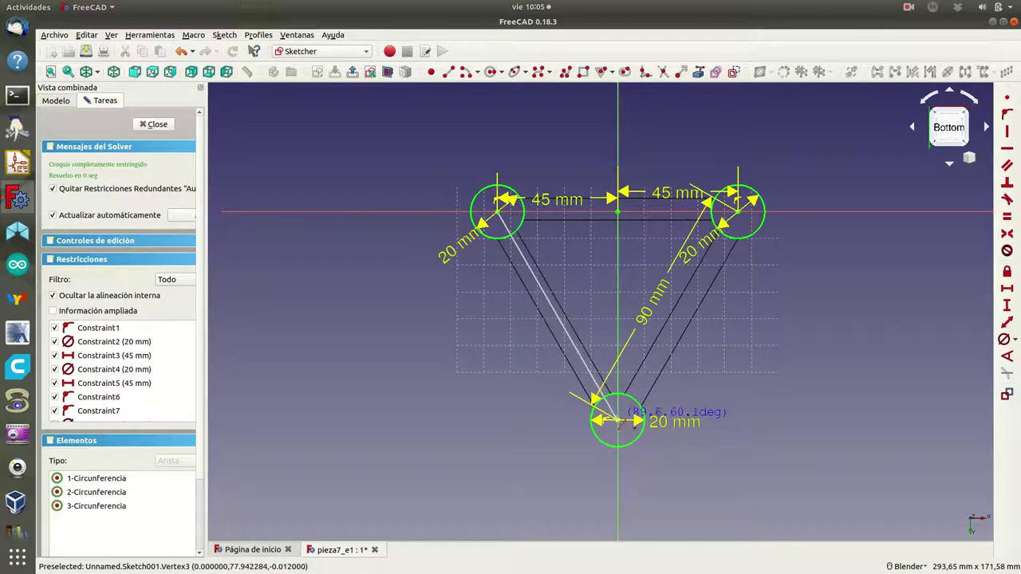
click(617, 420)
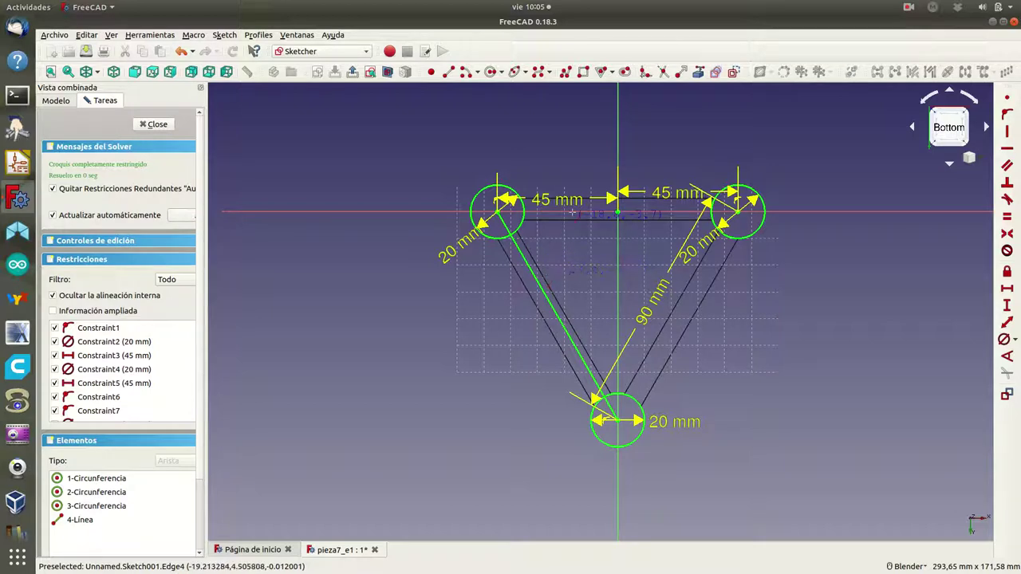
Step: Draw a second line beside it from the top-left circle down to the bottom circle
click(461, 75)
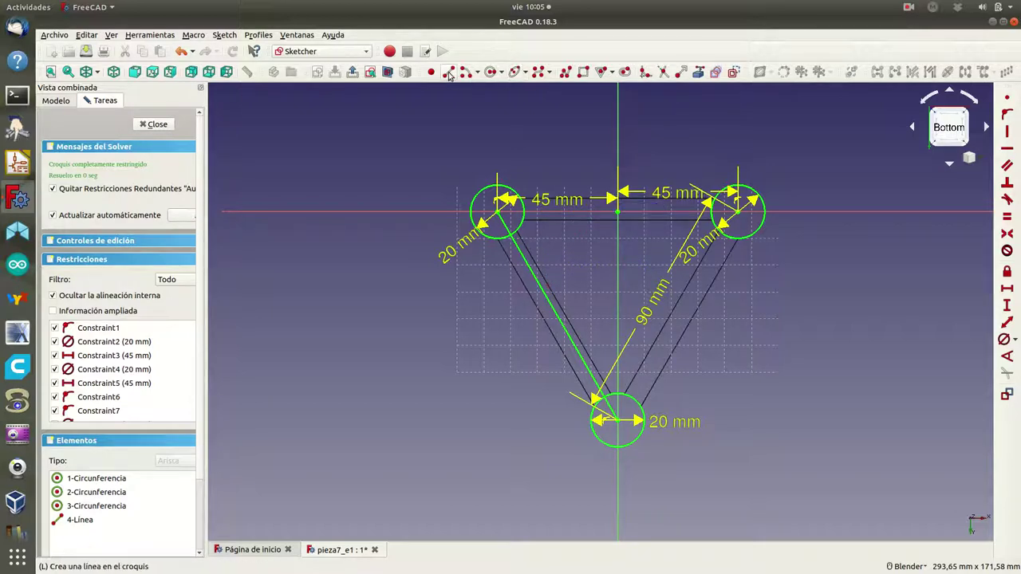
click(513, 219)
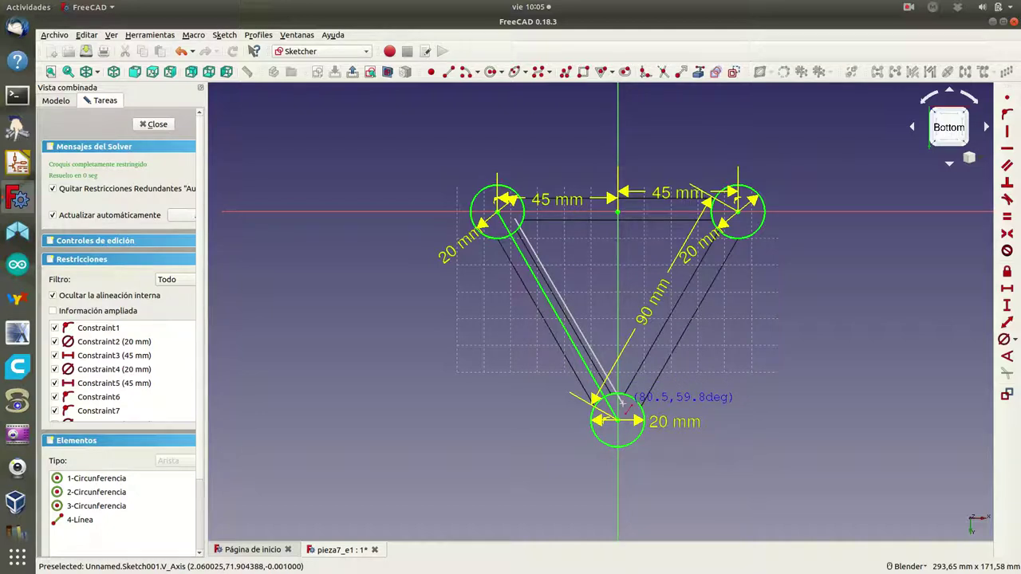
click(623, 403)
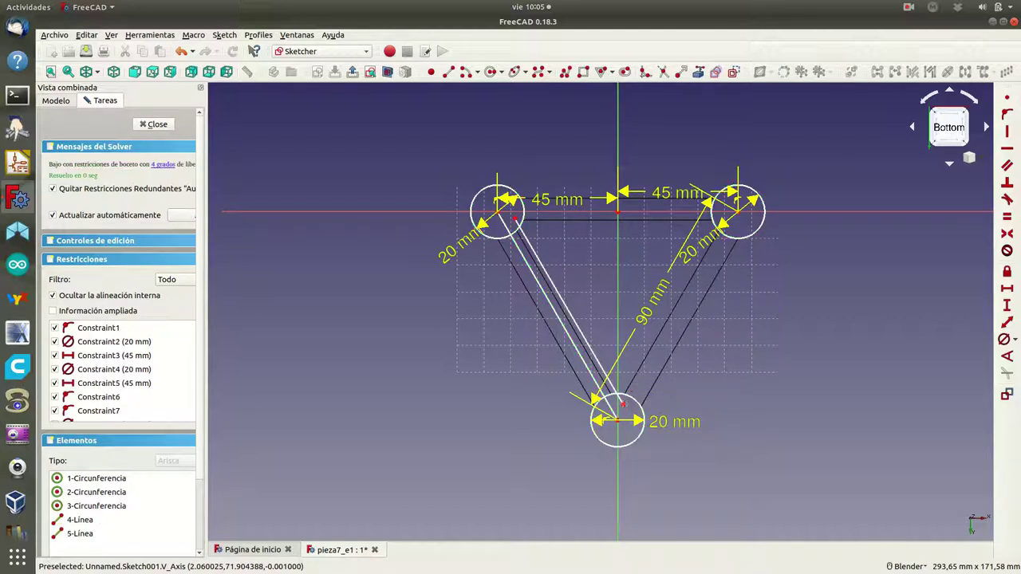
right_click(577, 250)
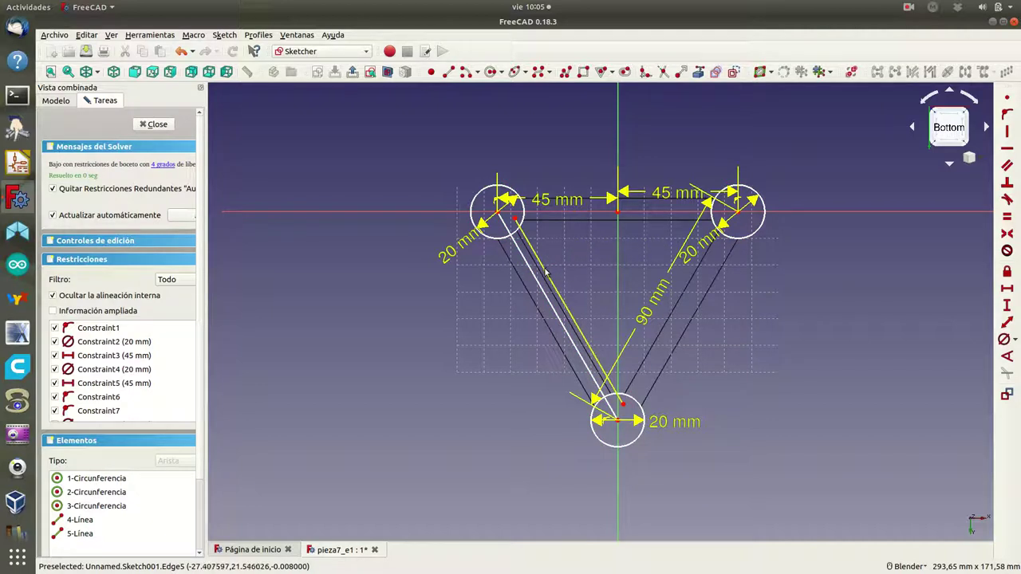
click(543, 273)
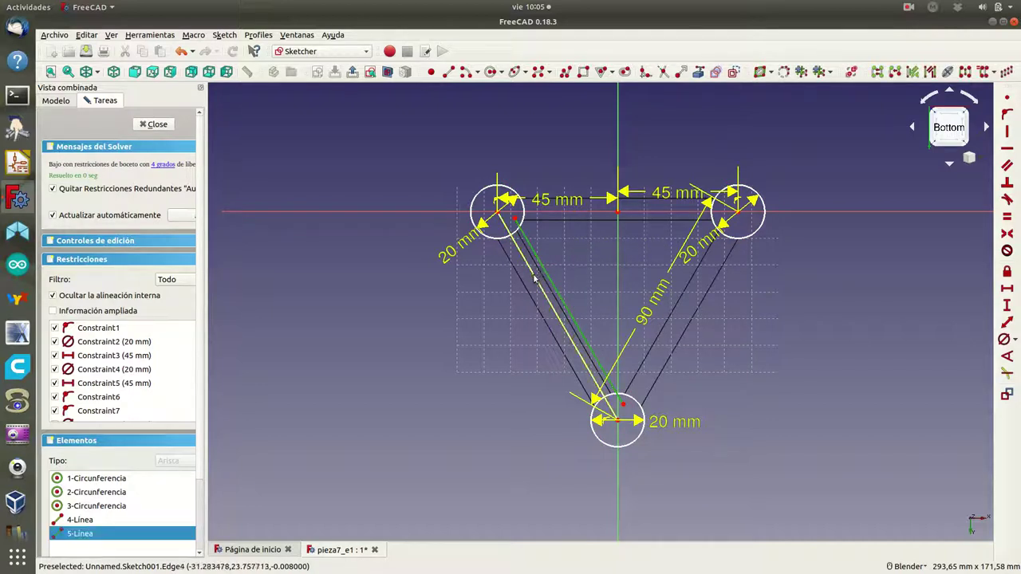
Step: Apply a Parallel constraint to both left-side lines, leaving 3 degrees of freedom
click(549, 276)
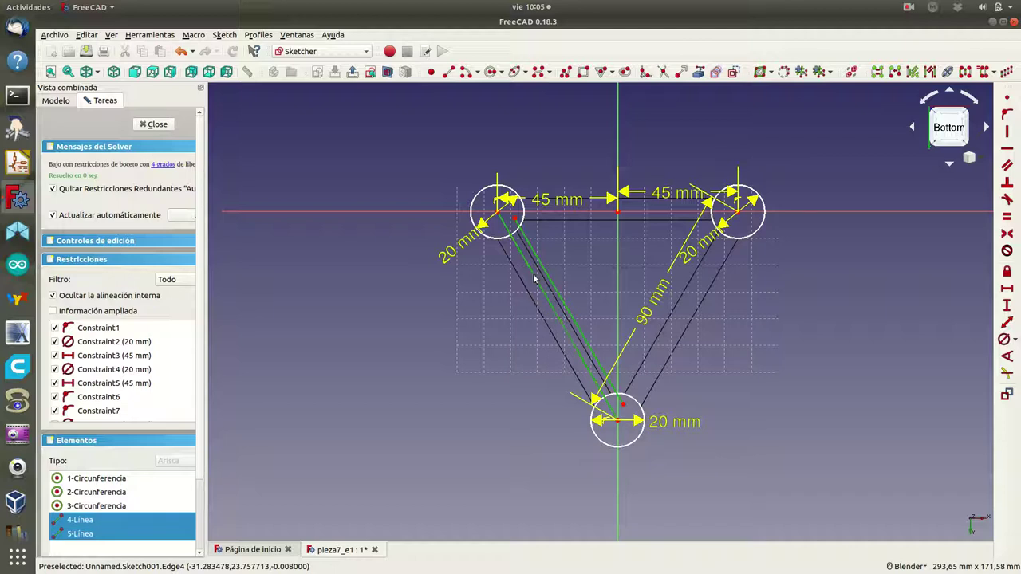
click(1005, 166)
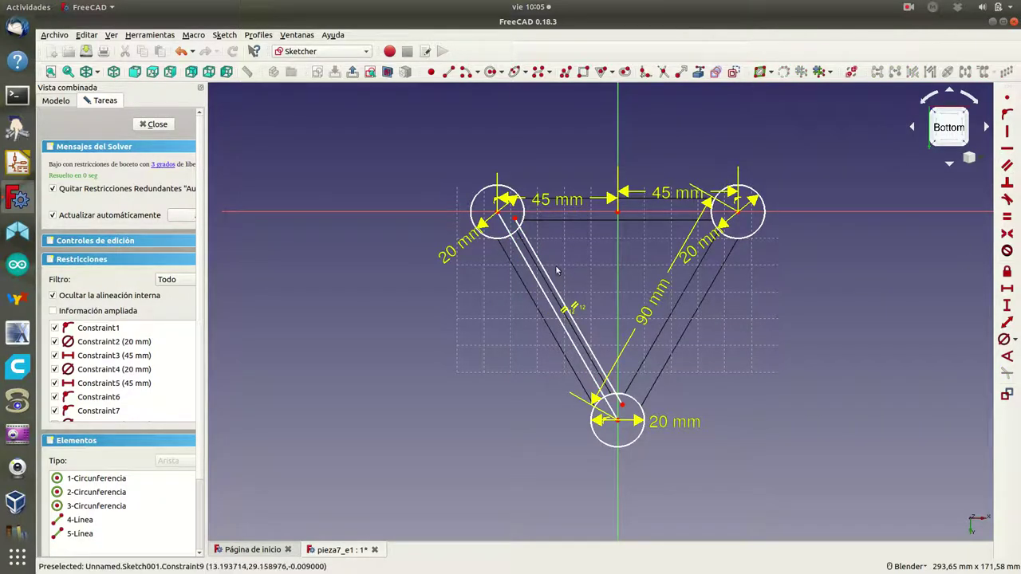
key(l)
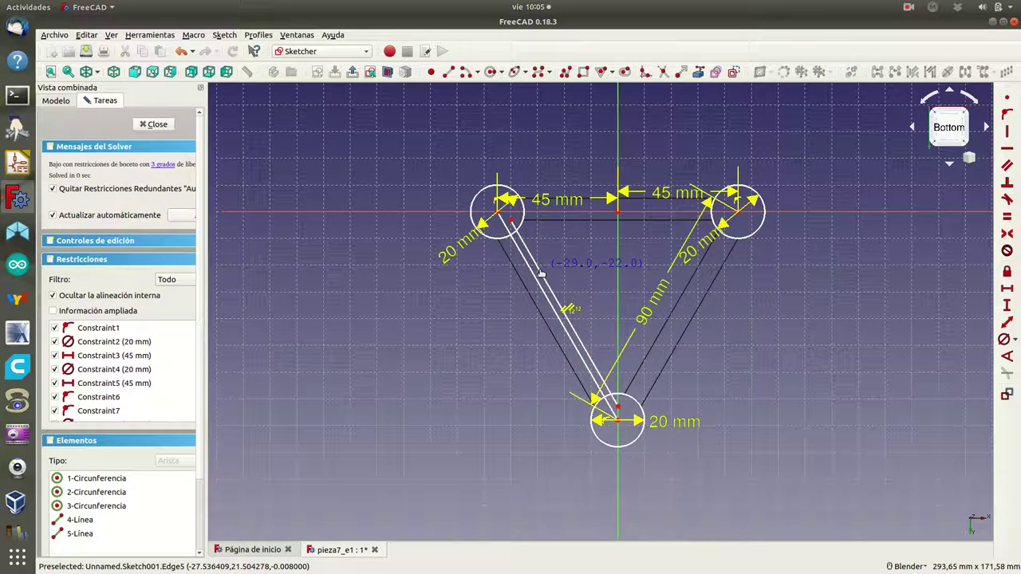
key(Escape)
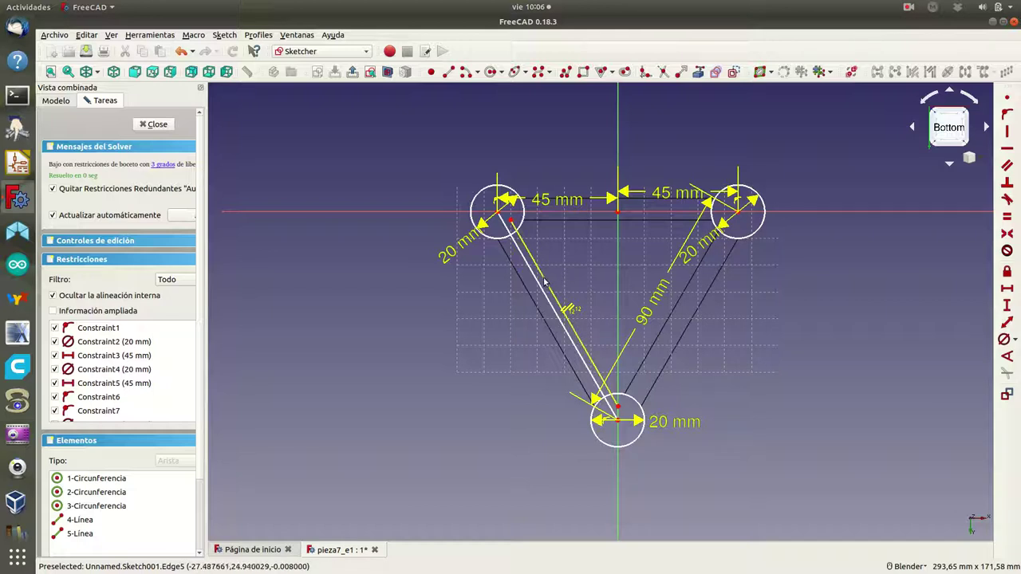
Step: Mirror each left line across the vertical axis with Symmetry, creating two right-side lines
click(545, 282)
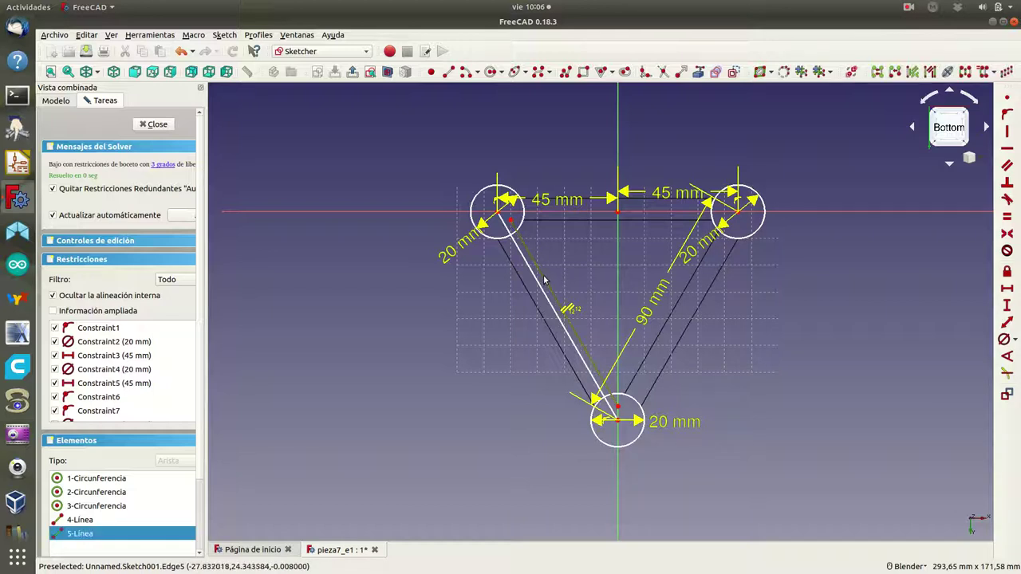
click(619, 250)
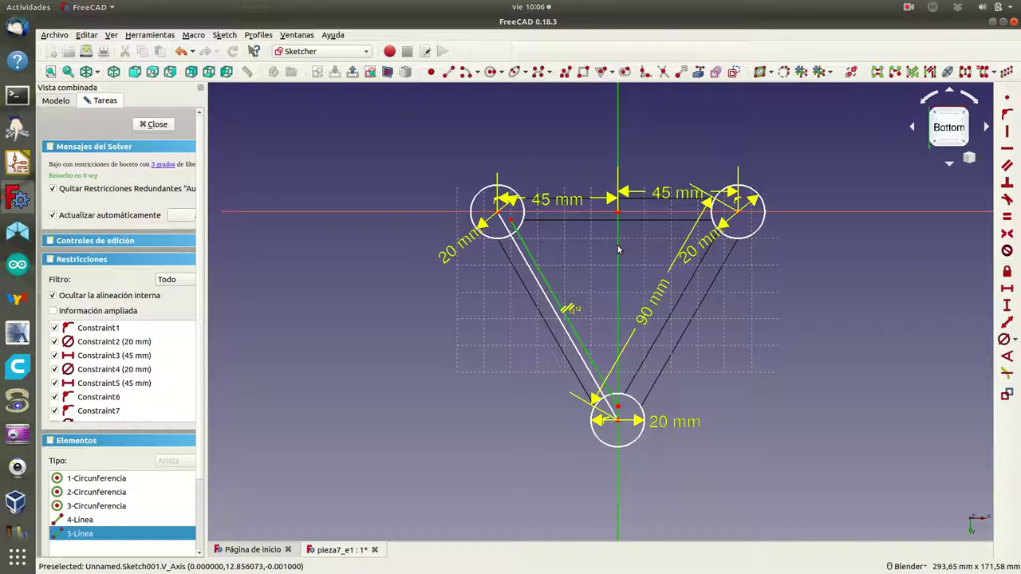
click(965, 72)
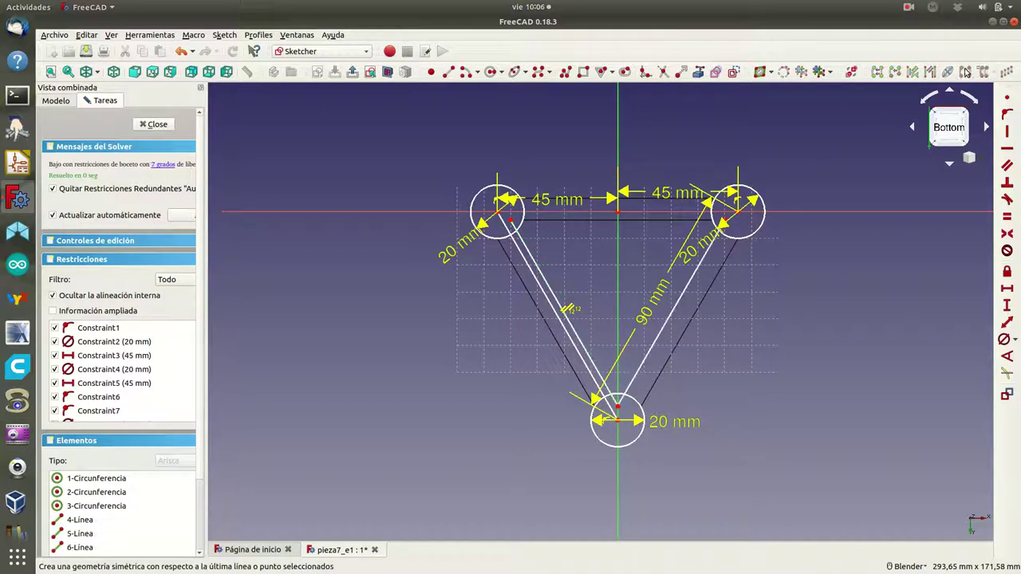
click(524, 260)
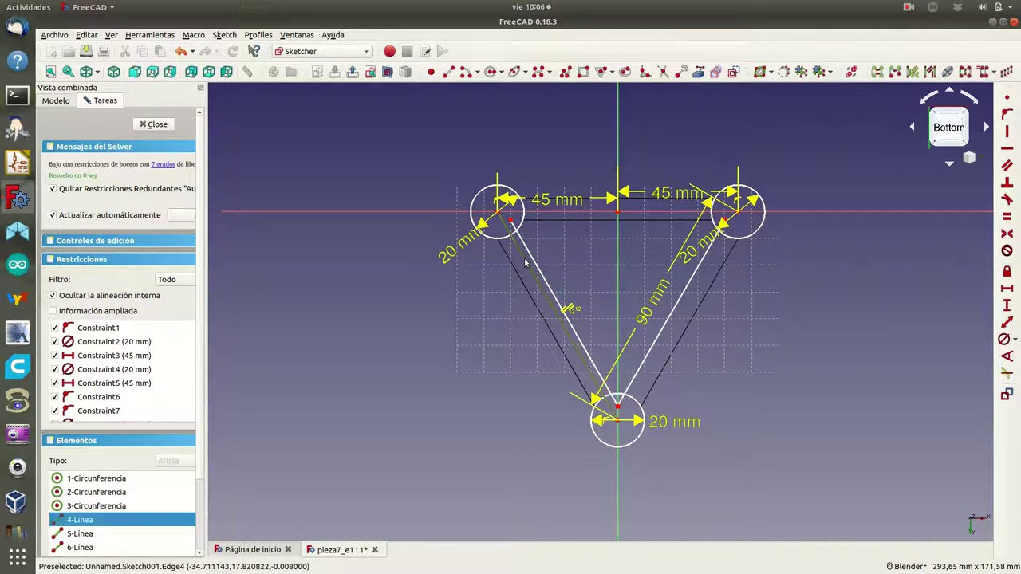
click(619, 250)
click(965, 72)
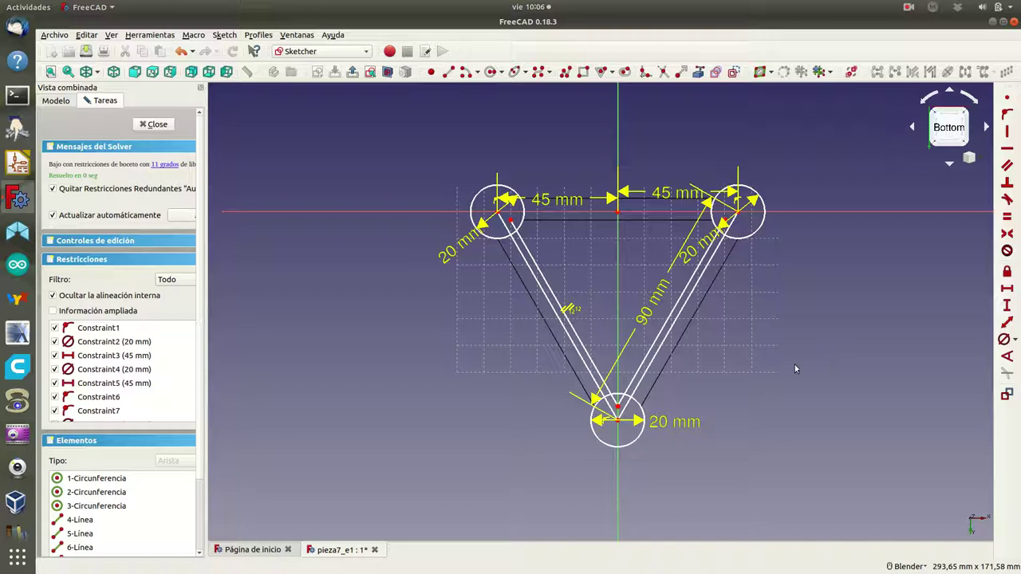
Step: Trim the line ends and circle segments where the lines meet the left and right circles
click(663, 73)
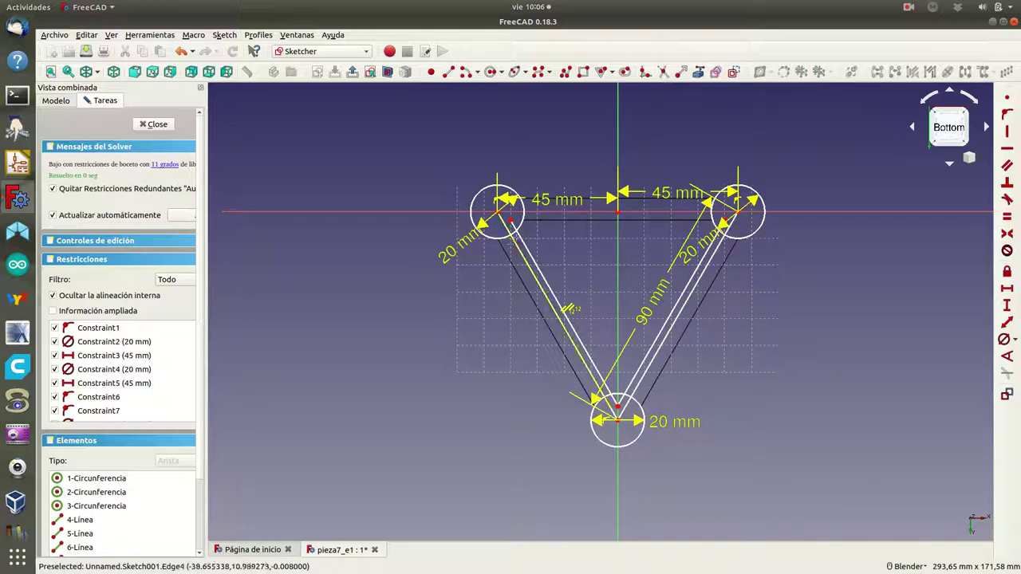
scroll(514, 233, up, 4)
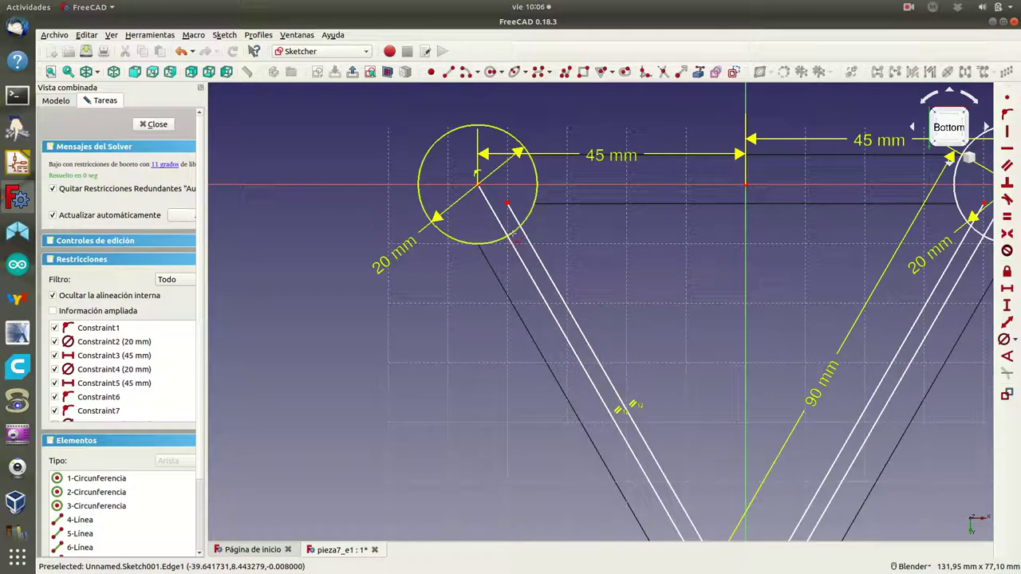
click(514, 216)
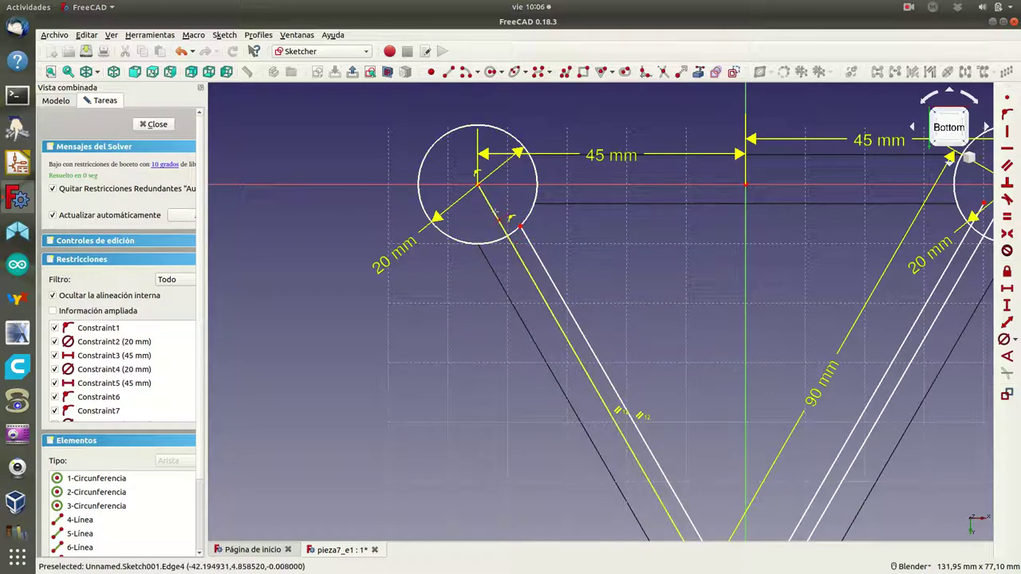
click(510, 217)
click(511, 218)
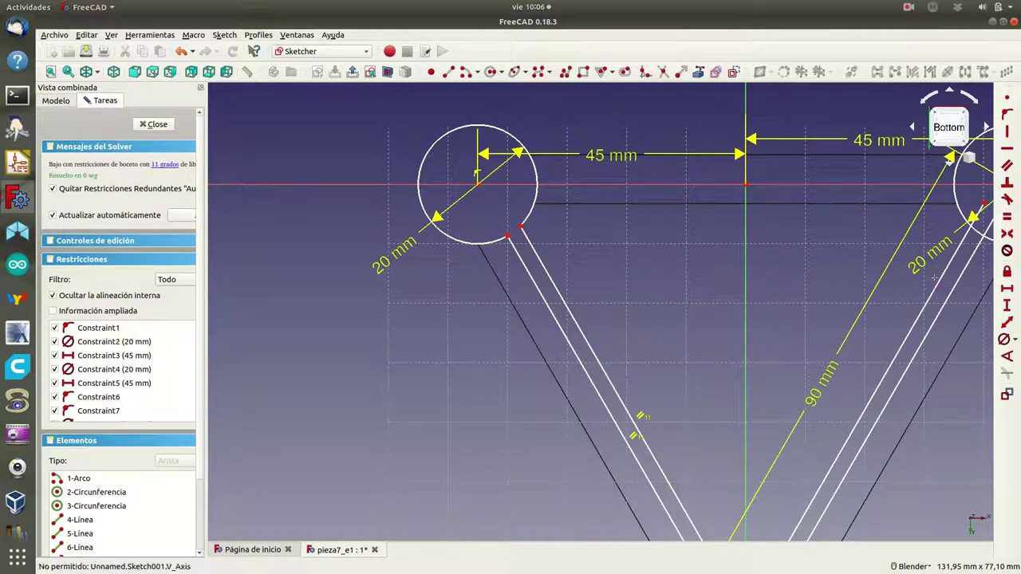
click(980, 209)
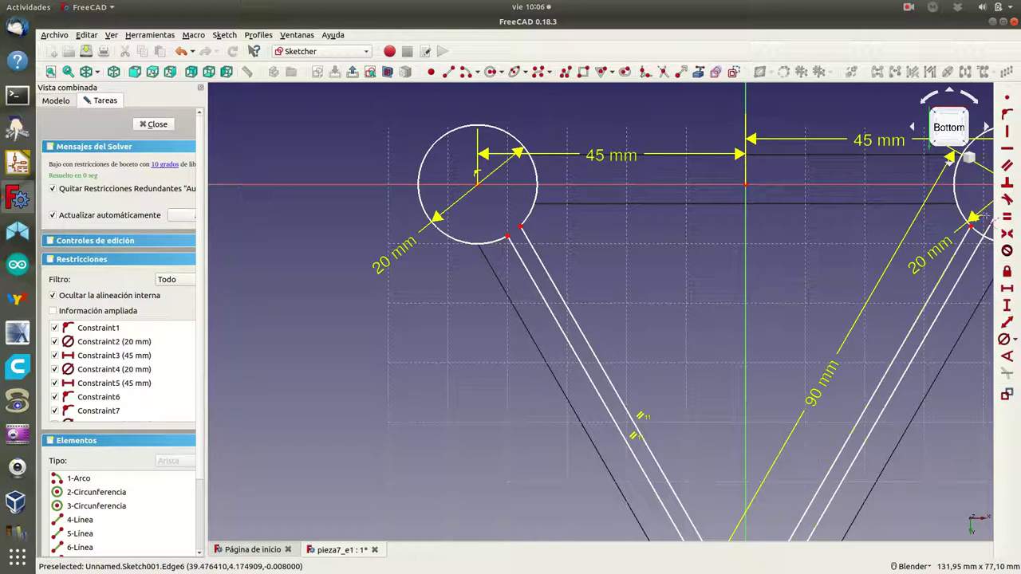
click(984, 228)
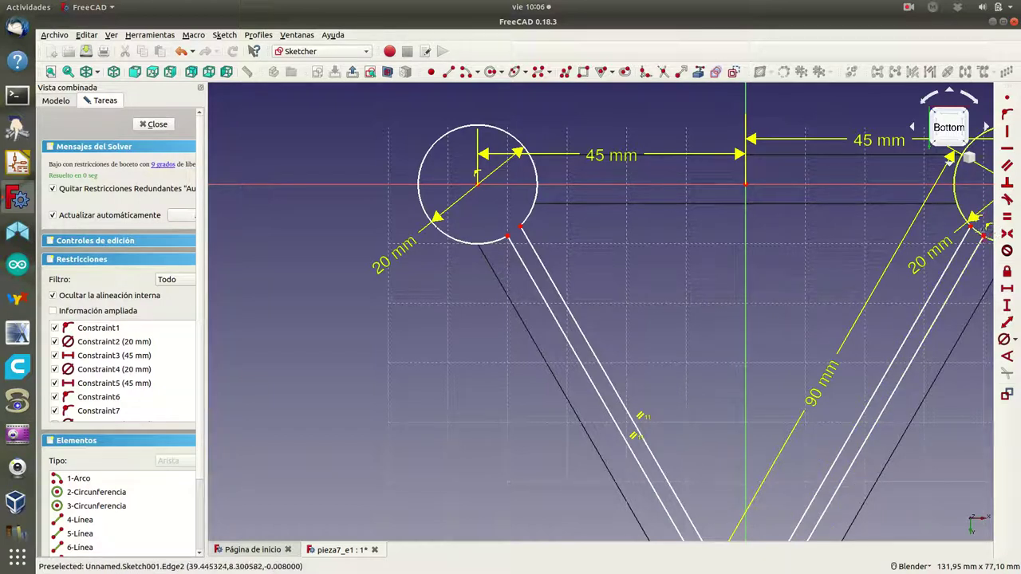
click(983, 233)
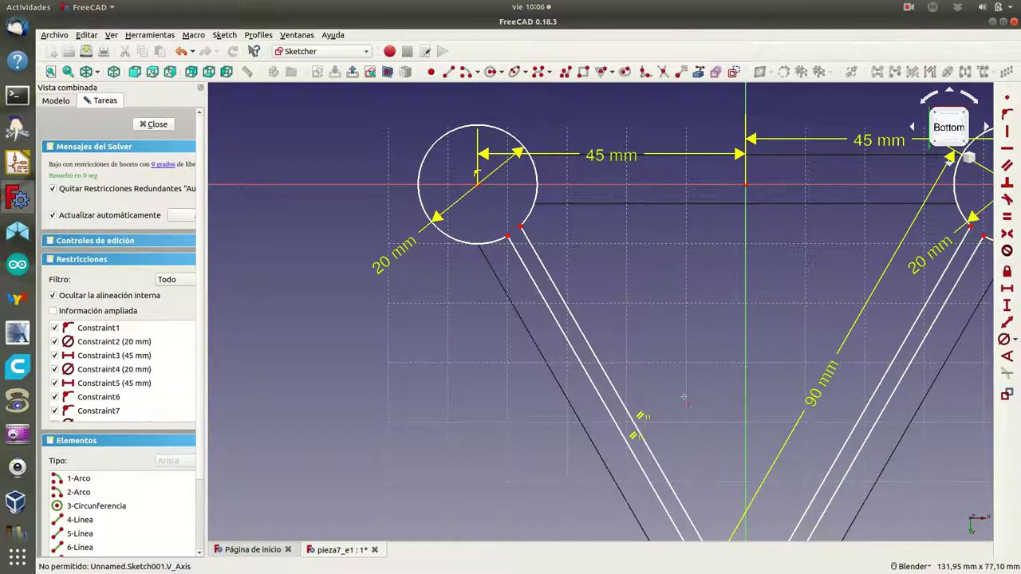
Step: Trim the bottom circle into an arc and fix its constraints, keeping the 20 mm diameter
scroll(691, 412, down, 2)
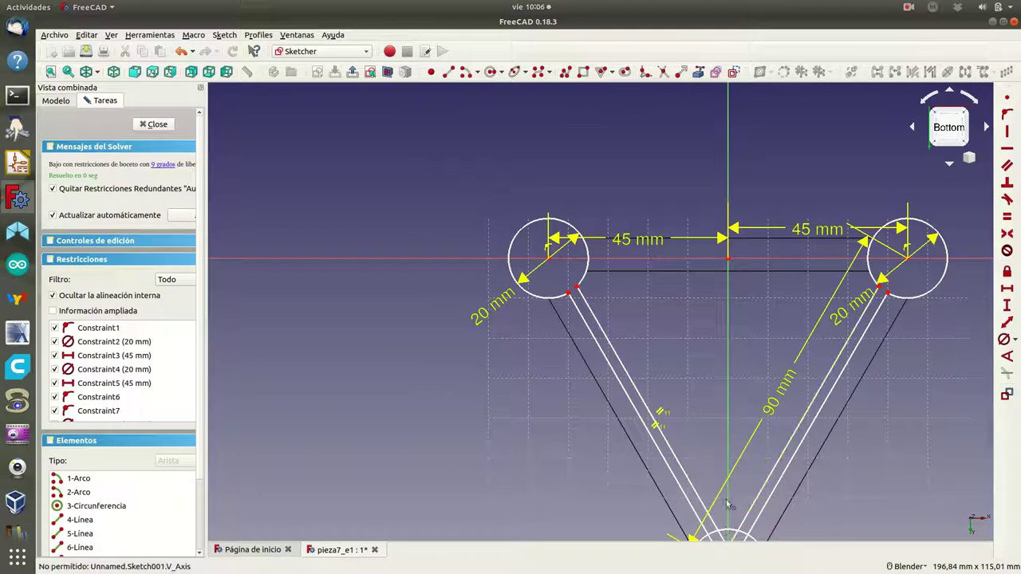
shift+middle_drag(706, 436, 568, 263)
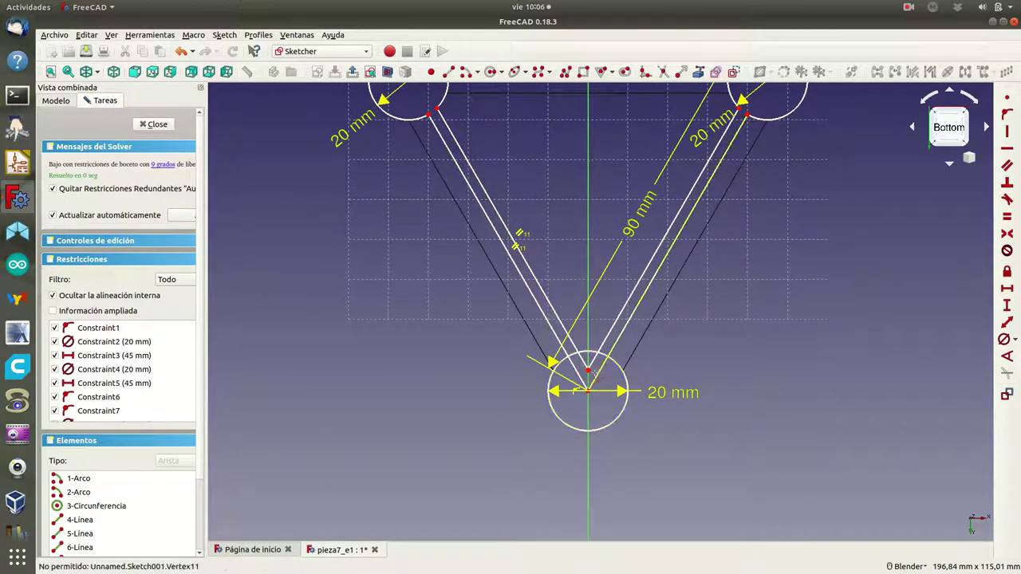
click(595, 364)
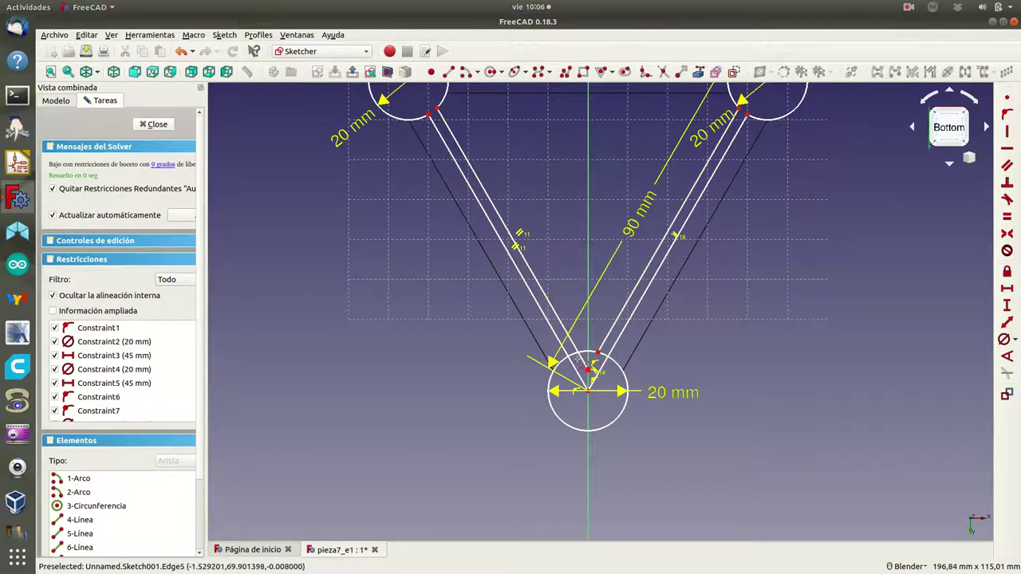
click(596, 368)
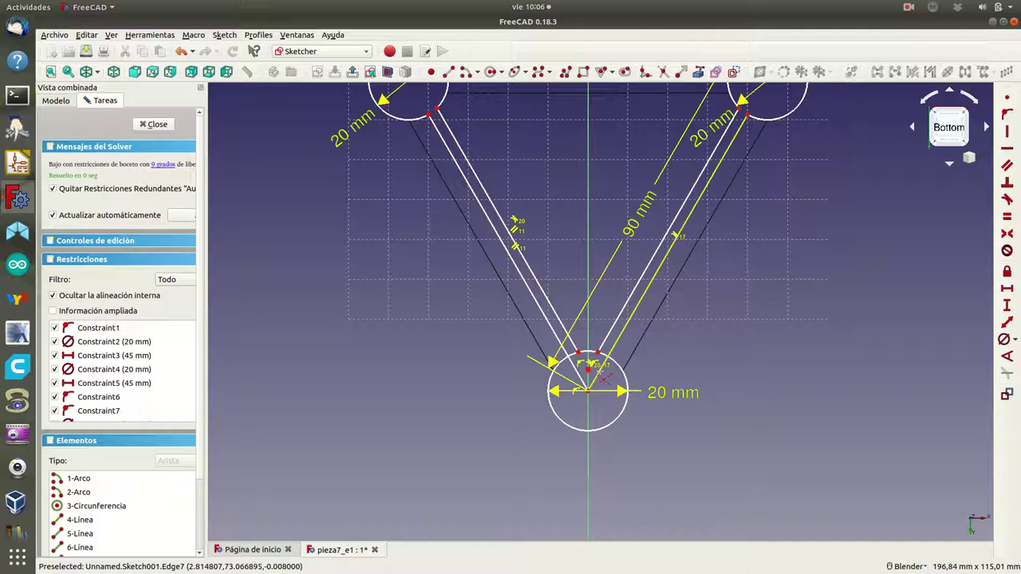
click(599, 372)
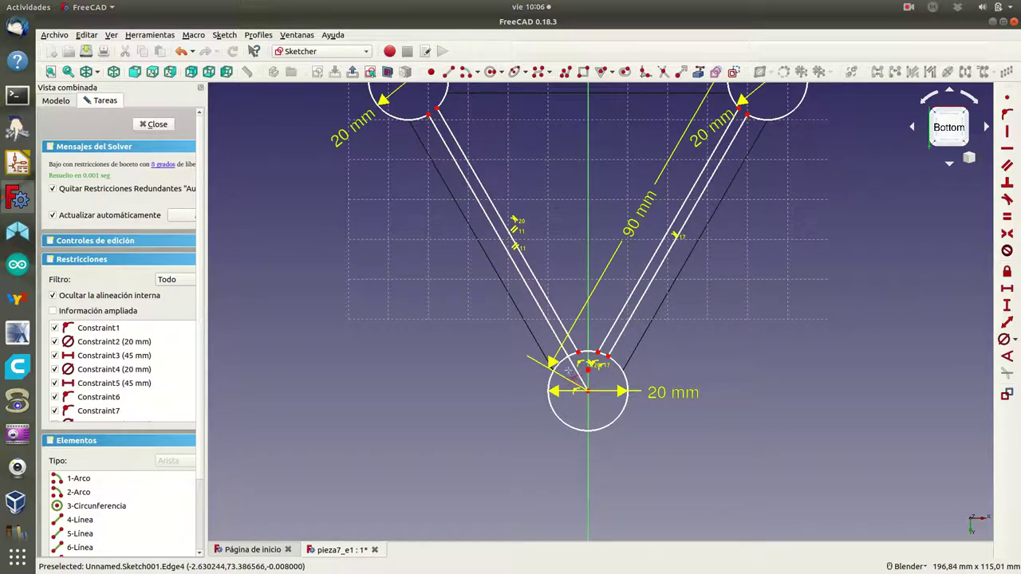
click(574, 370)
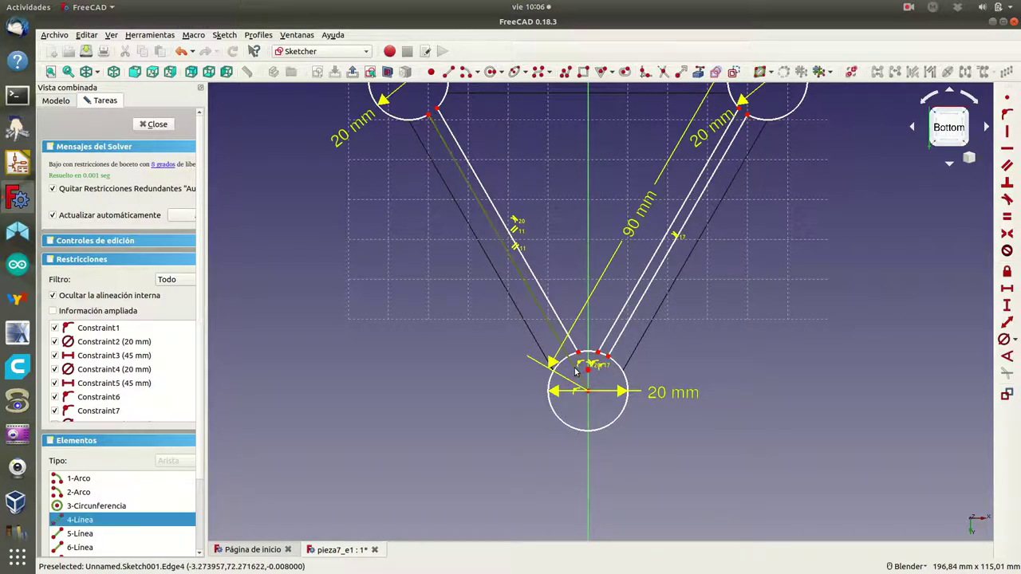
click(574, 370)
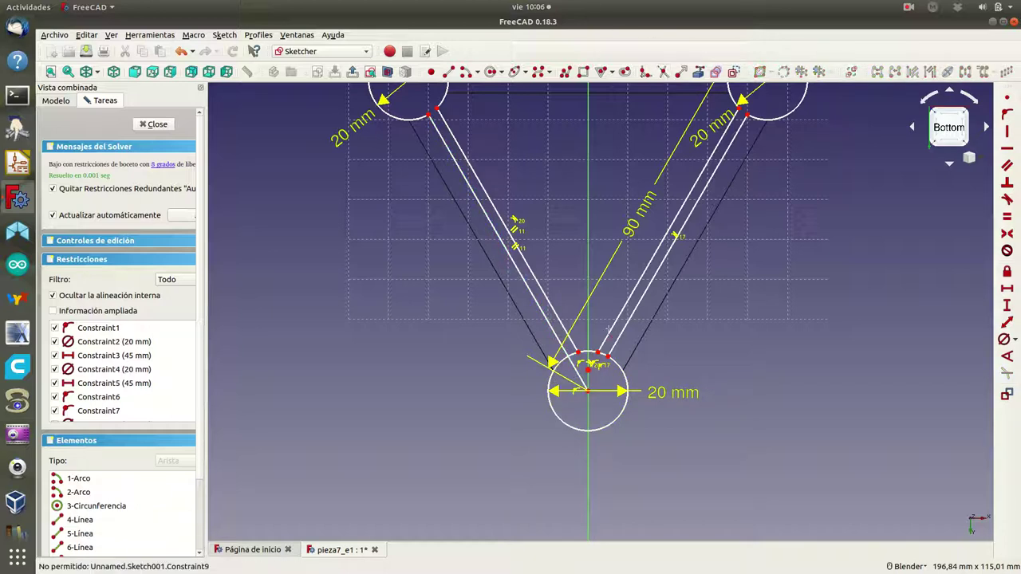
click(581, 364)
key(Delete)
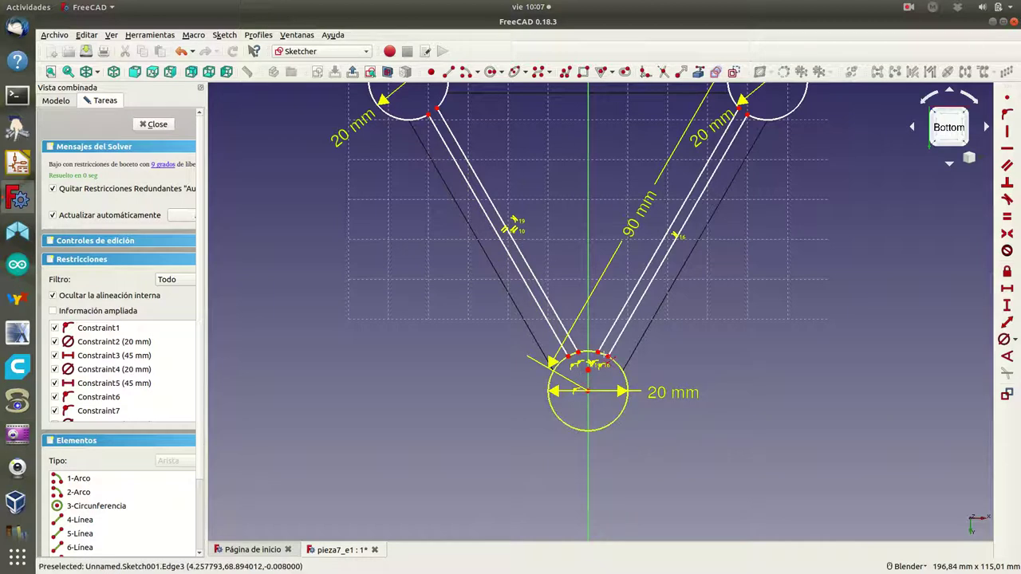
key(ctrl+z)
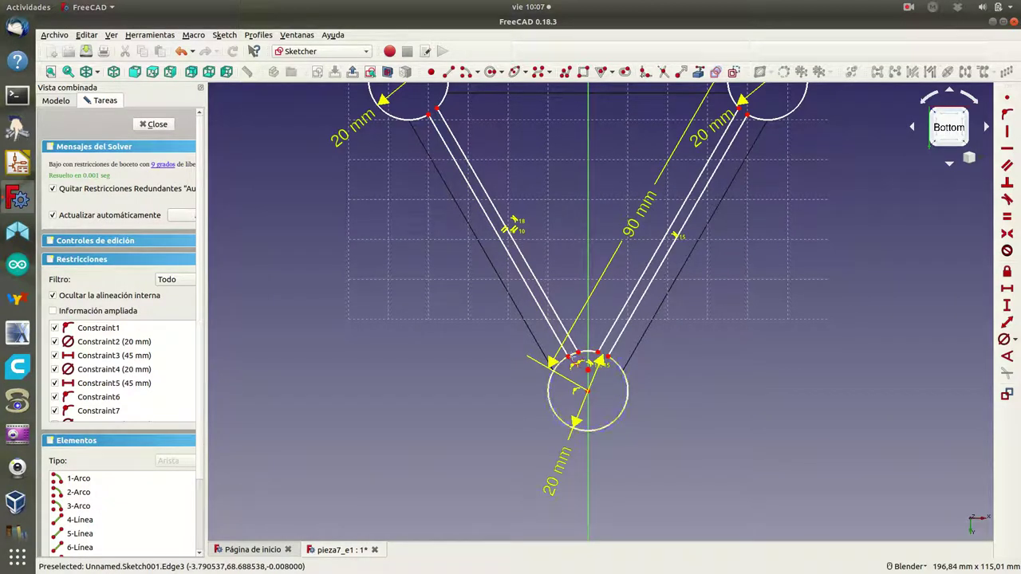
key(ctrl+z)
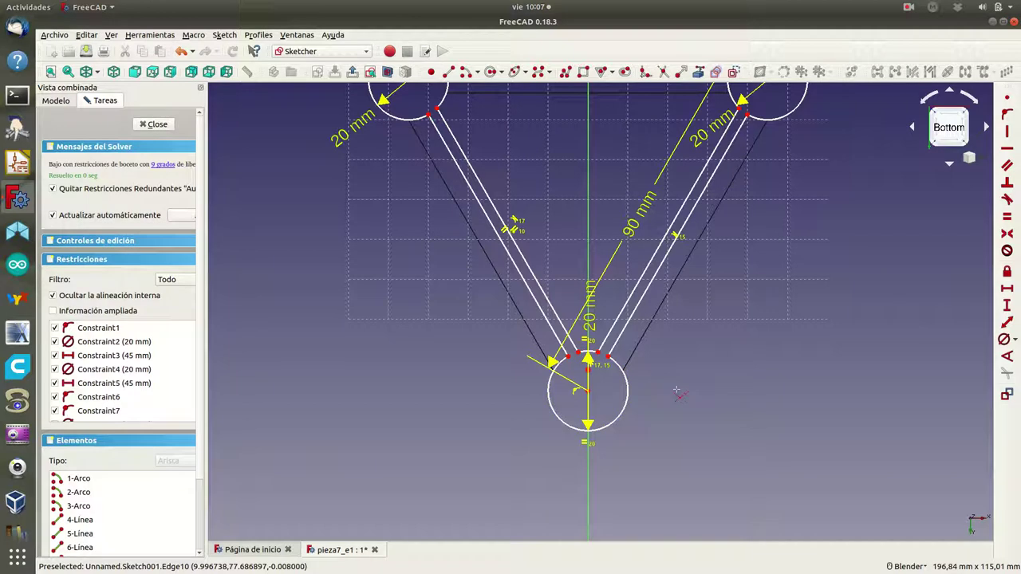
scroll(676, 391, down, 2)
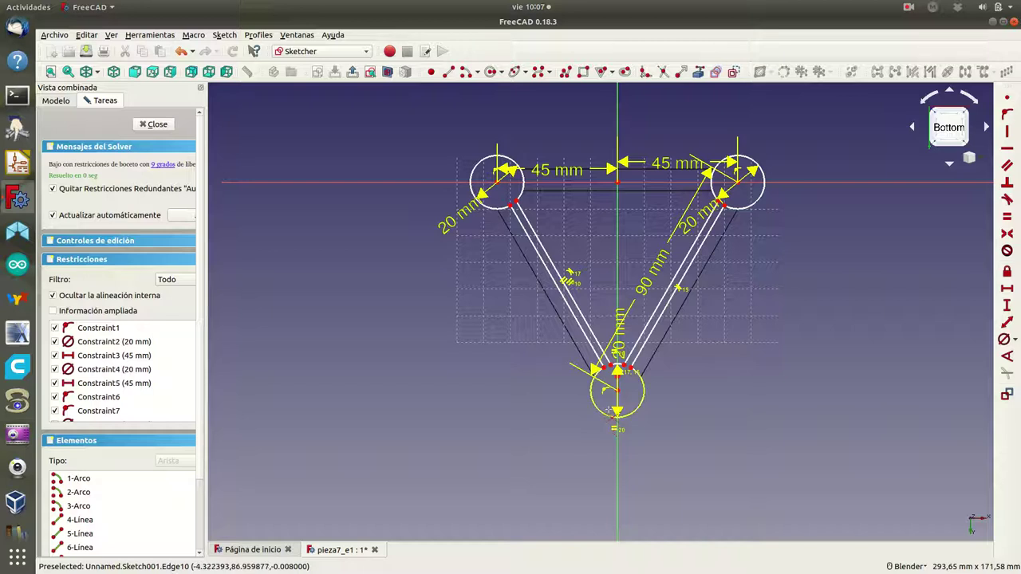
Step: Draw a short vertical line down from the bottom arc's edge, just left of the V axis
scroll(621, 425, up, 3)
scroll(621, 425, up, 2)
scroll(618, 424, up, 2)
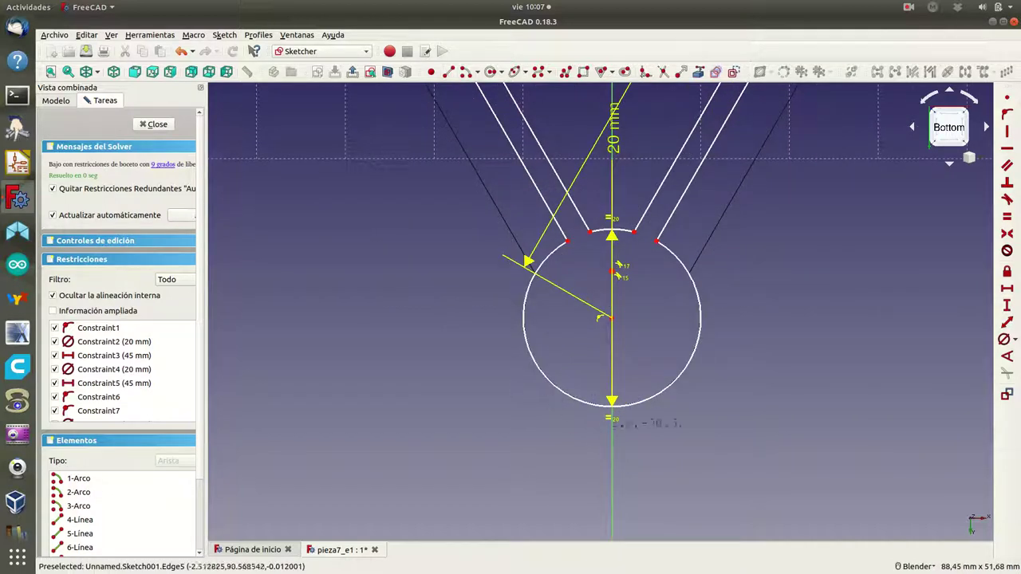
click(585, 392)
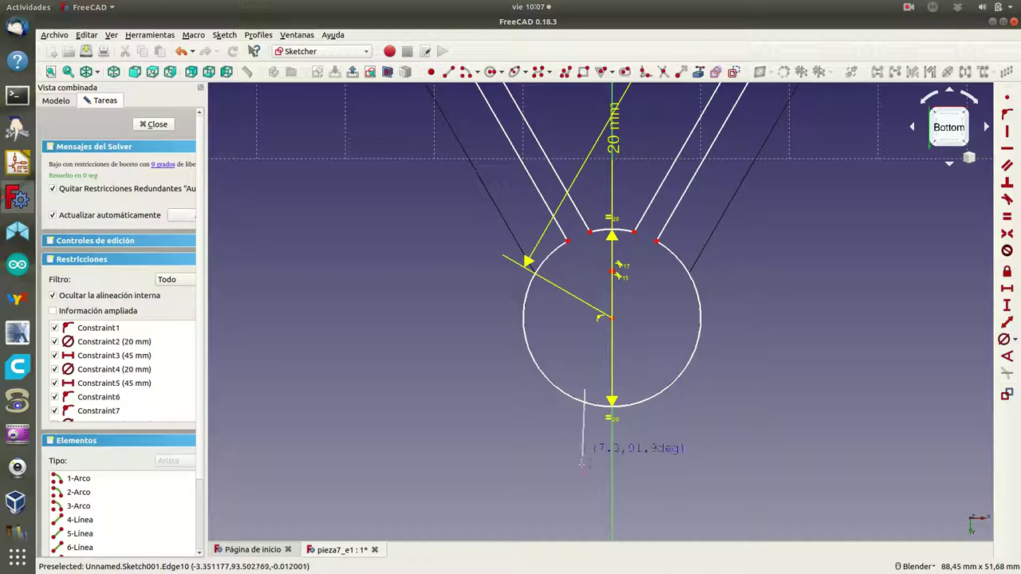
click(585, 495)
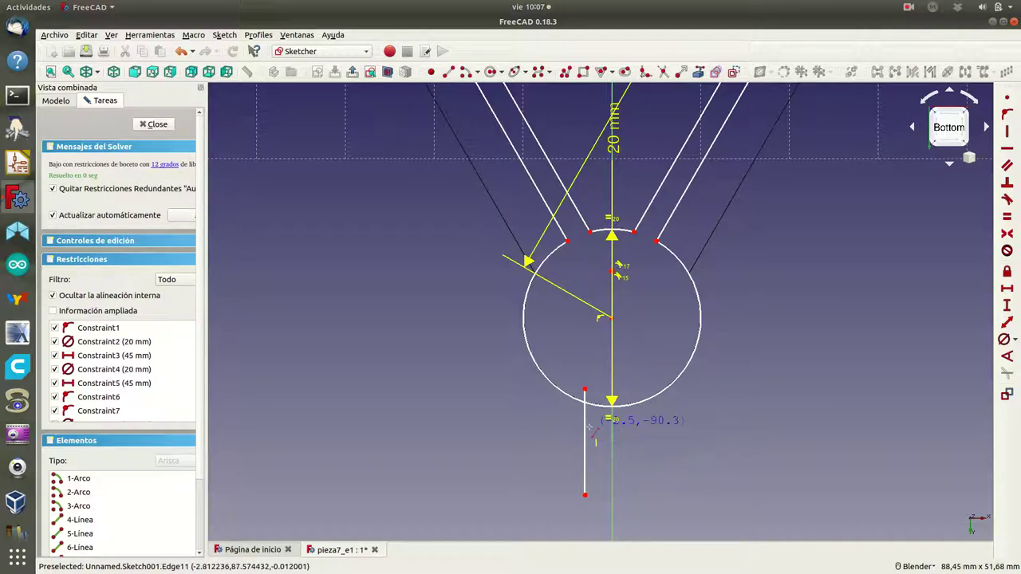
key(Escape)
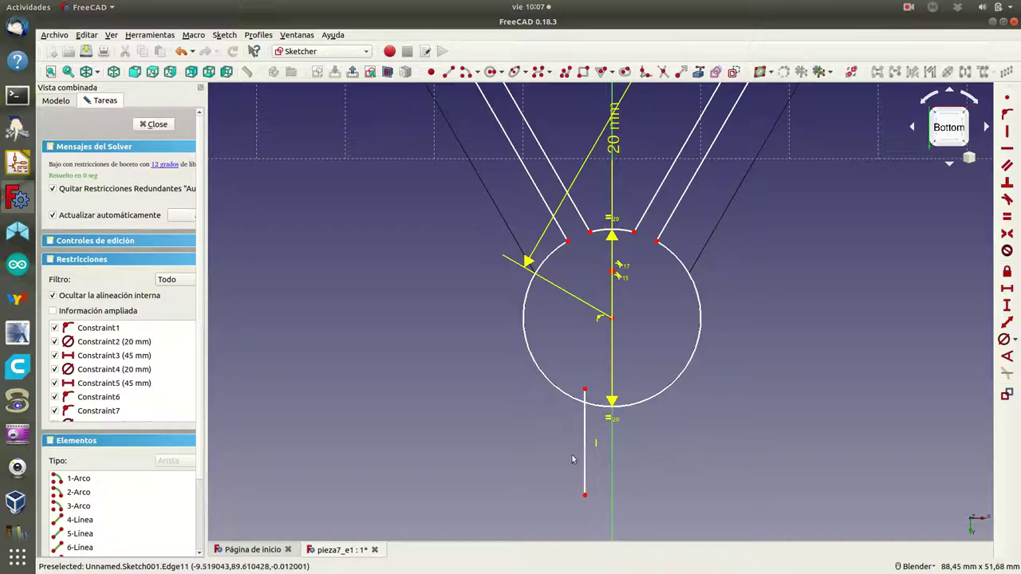
click(585, 495)
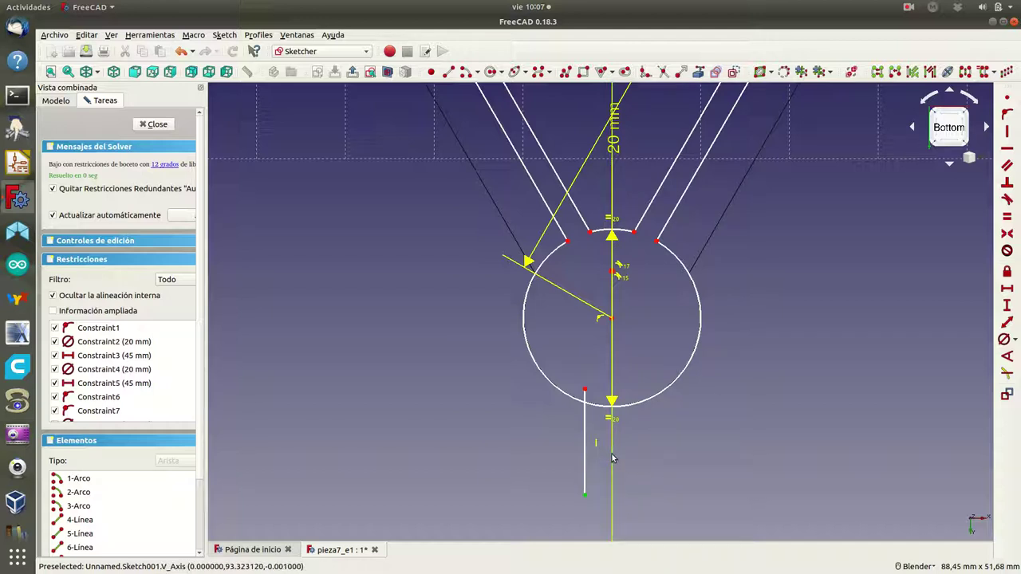
Step: Constrain the short vertical line to a 3 mm horizontal distance from the vertical axis
click(1007, 287)
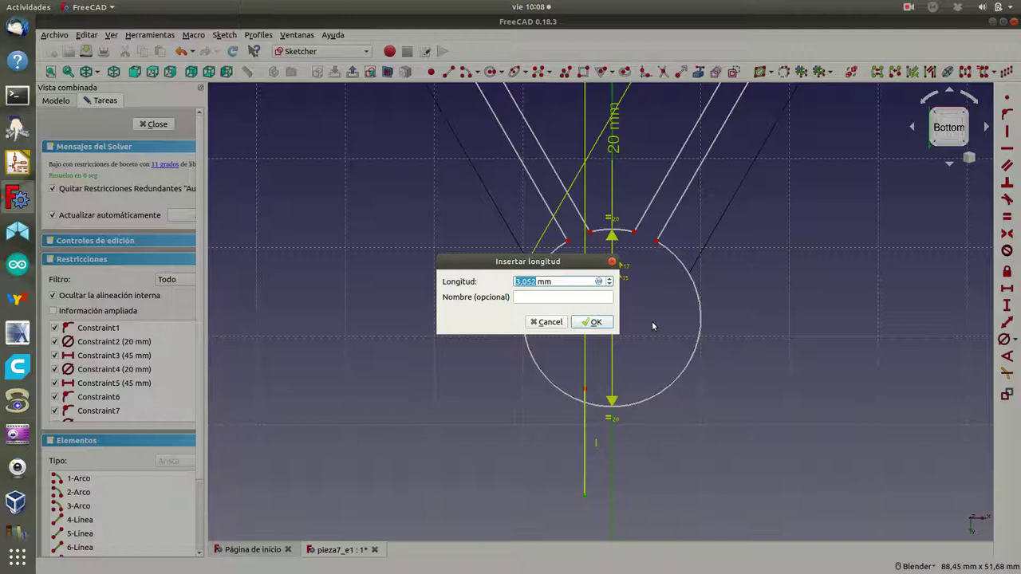
text(3)
click(591, 323)
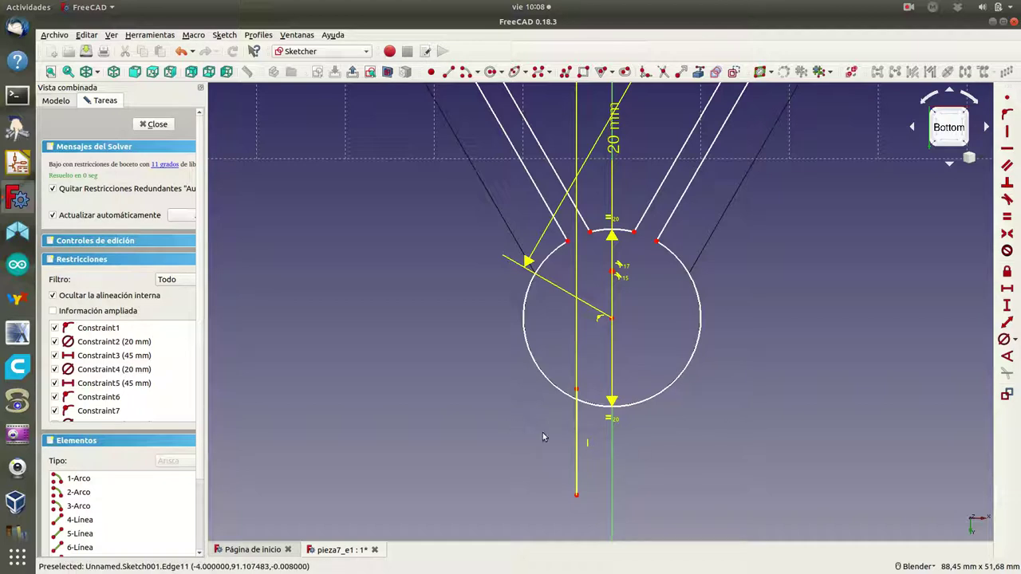
Step: Draw a second short vertical line down from the bottom arc, right of the vertical axis
click(576, 440)
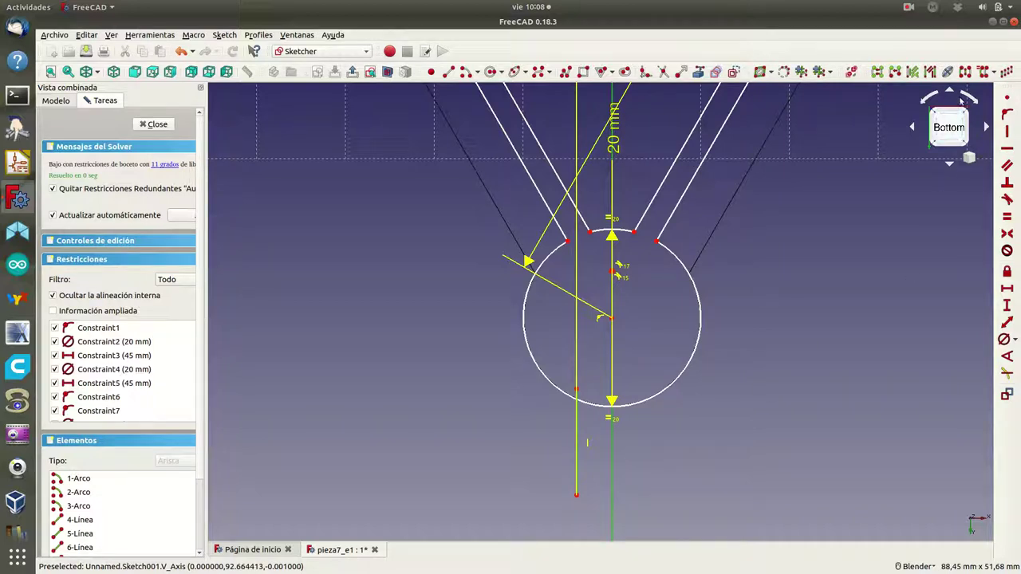
click(965, 72)
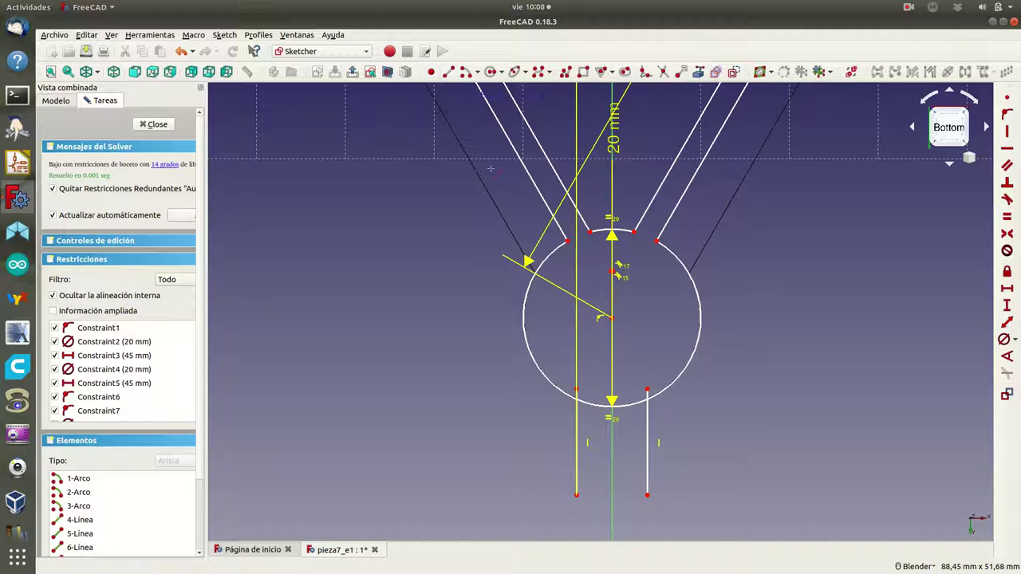
Step: Draw a short horizontal segment from the left vertical line's bottom end
right_click(596, 500)
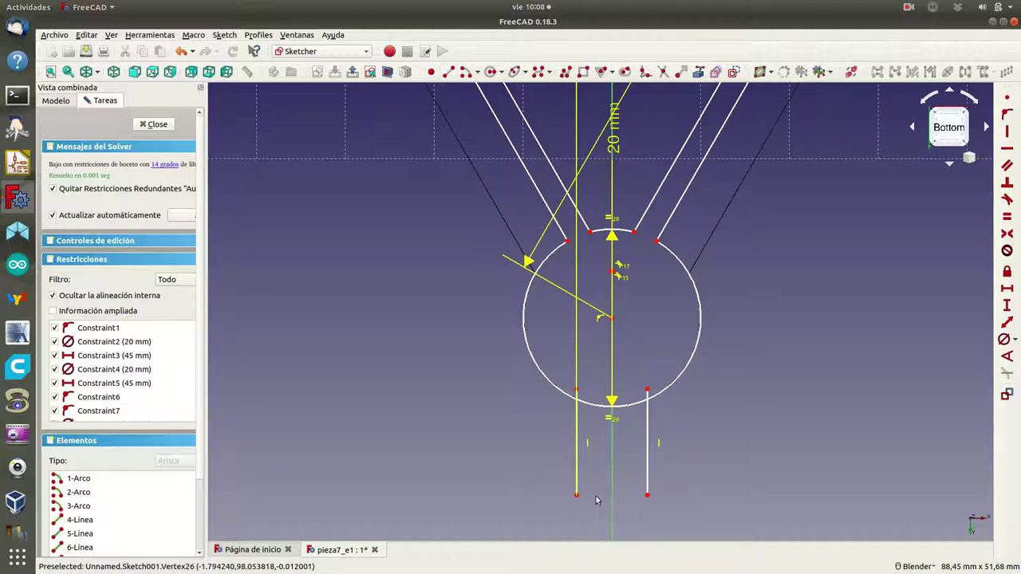
click(449, 71)
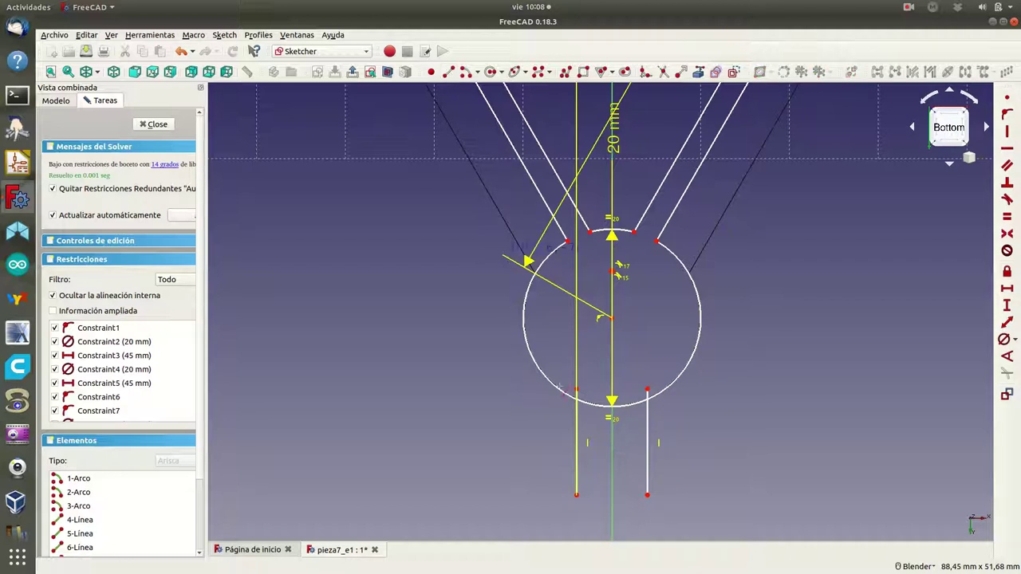
click(576, 494)
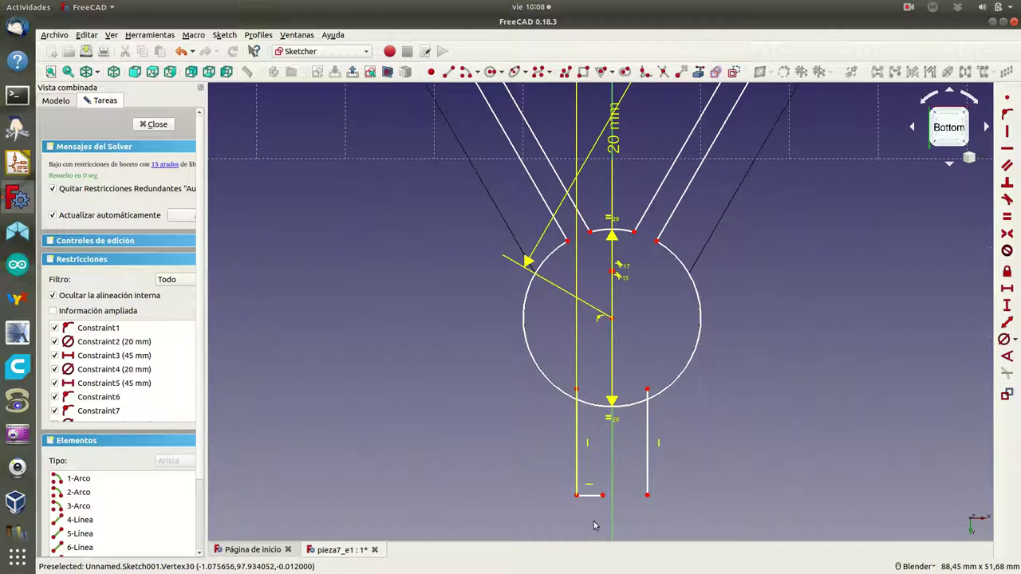
click(602, 496)
Step: Constrain that bottom segment to a 3 mm horizontal length
click(595, 496)
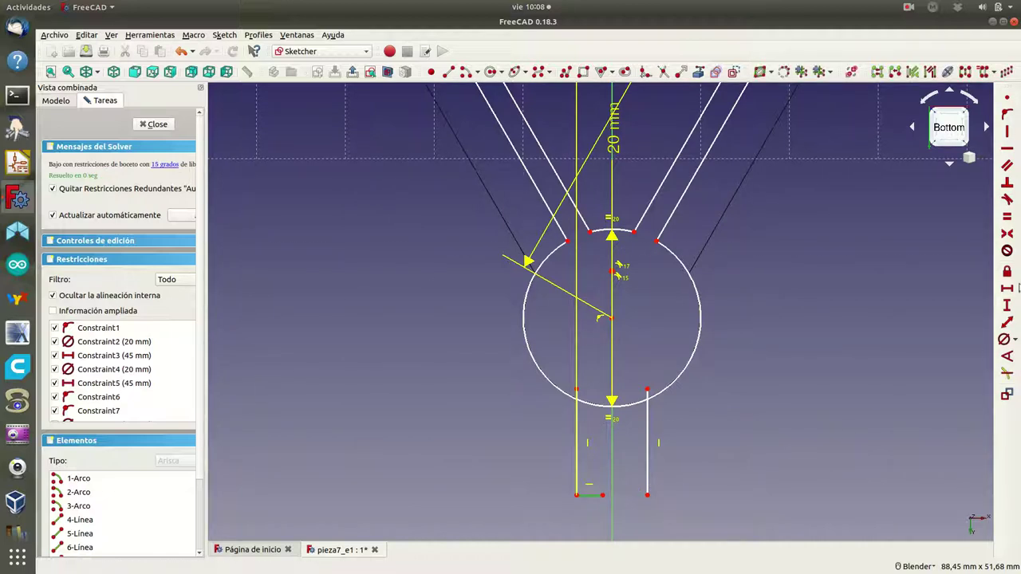
click(1007, 291)
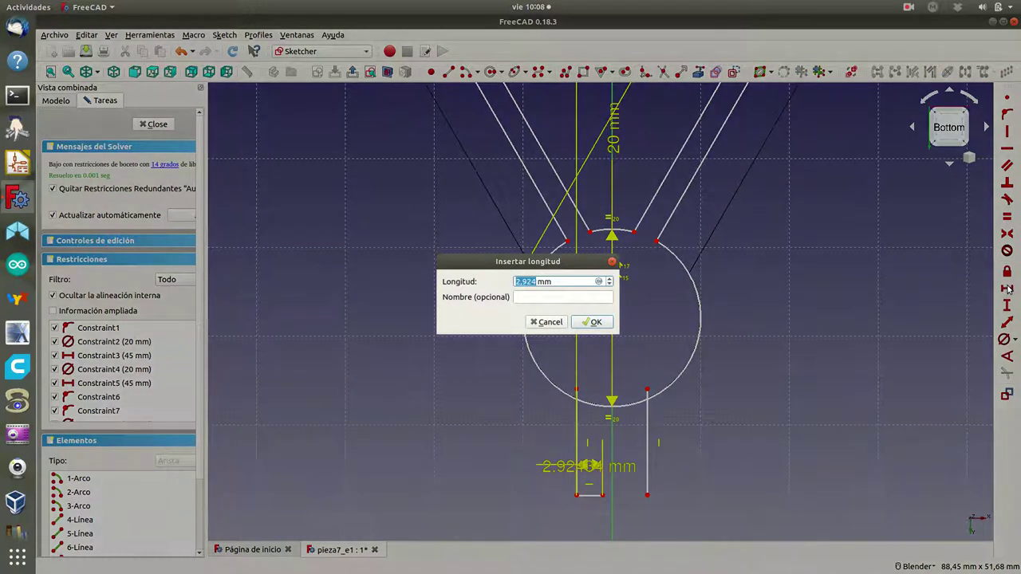
text(3)
click(596, 322)
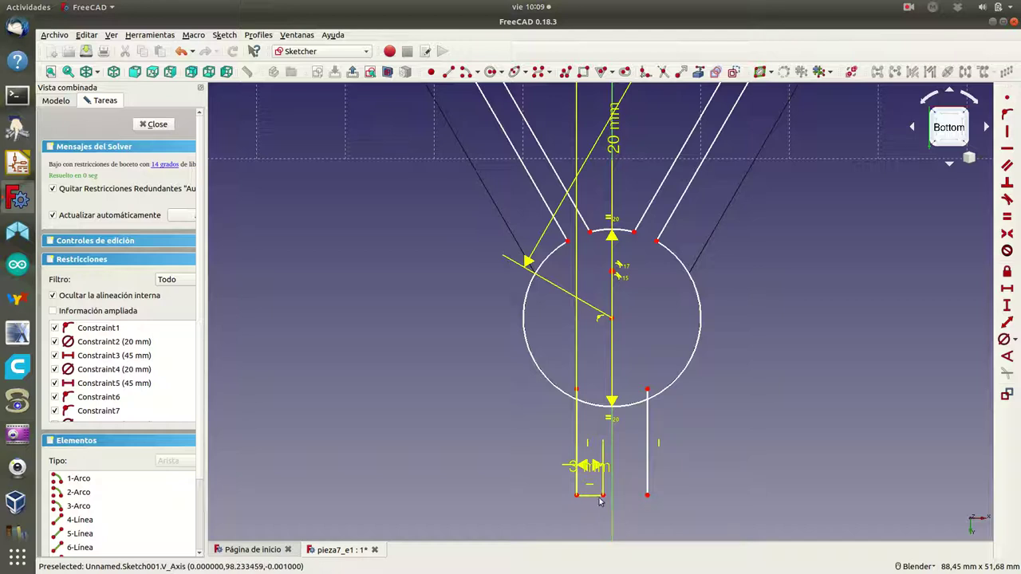
Step: Mirror the short bottom segment to the right of the vertical axis with a symmetry constraint
click(590, 496)
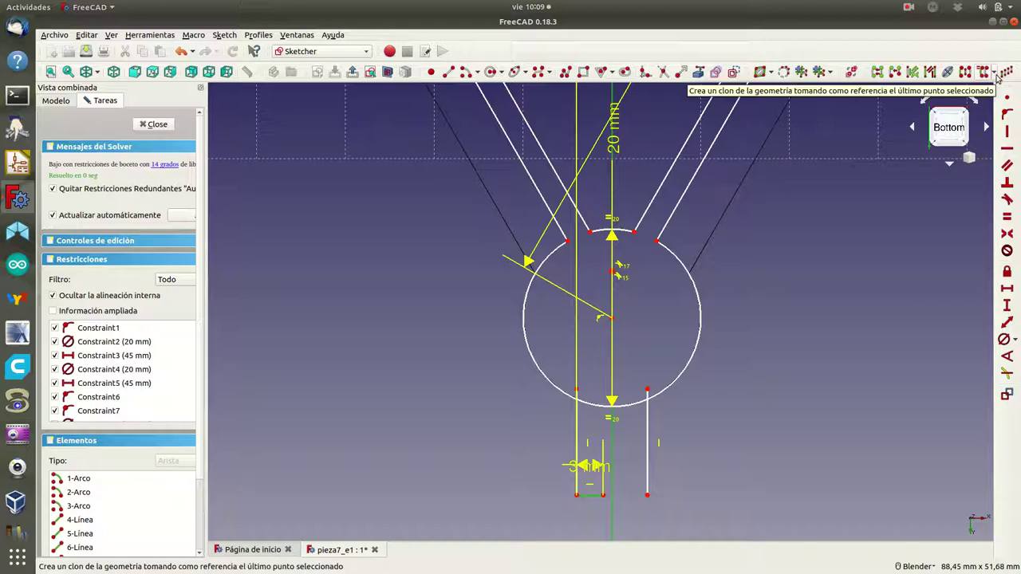
click(966, 72)
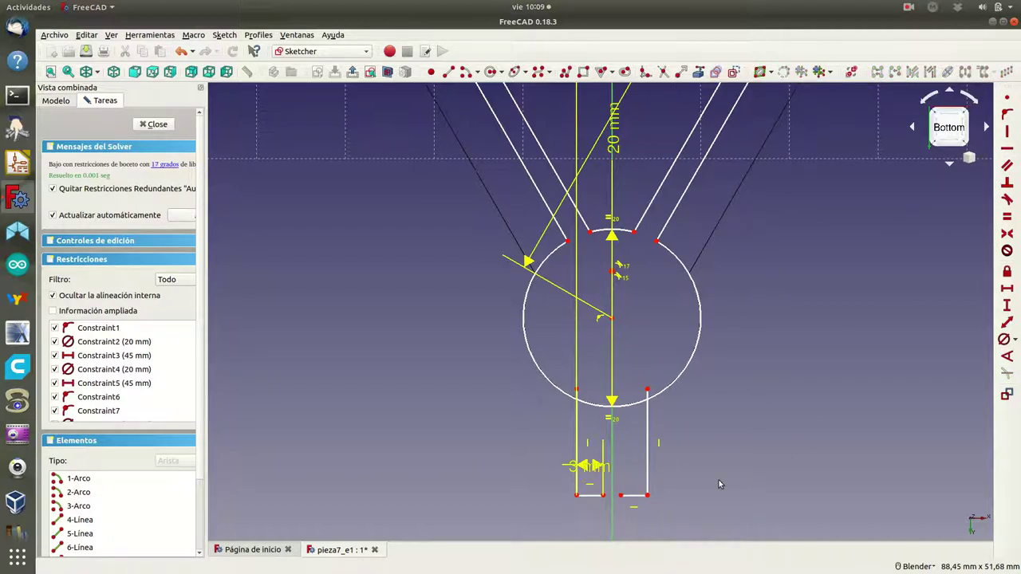
click(643, 495)
click(648, 489)
click(680, 490)
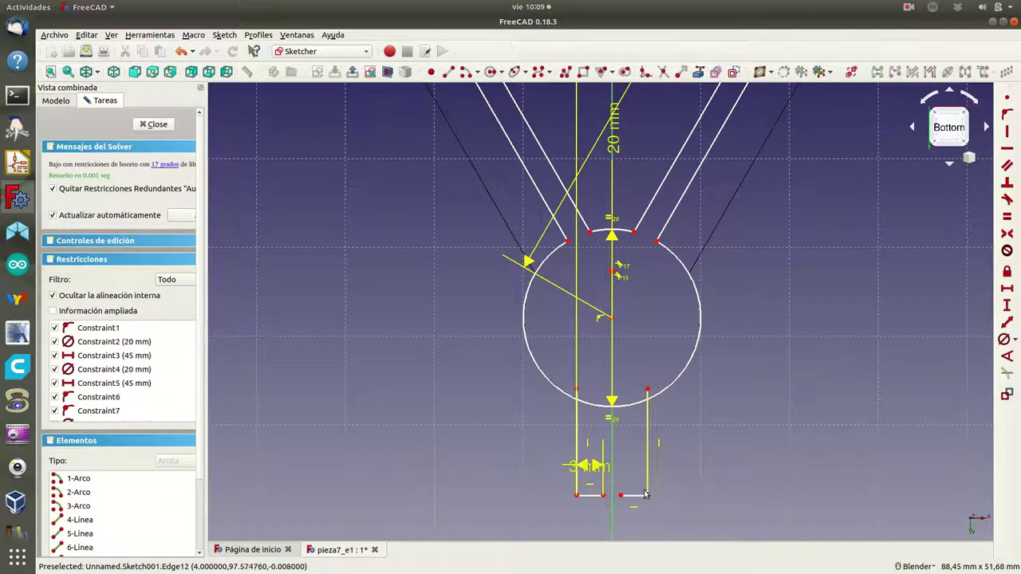
Step: Make the mirrored segment's end and the bottom-left corner coincident with the vertical lines
click(647, 494)
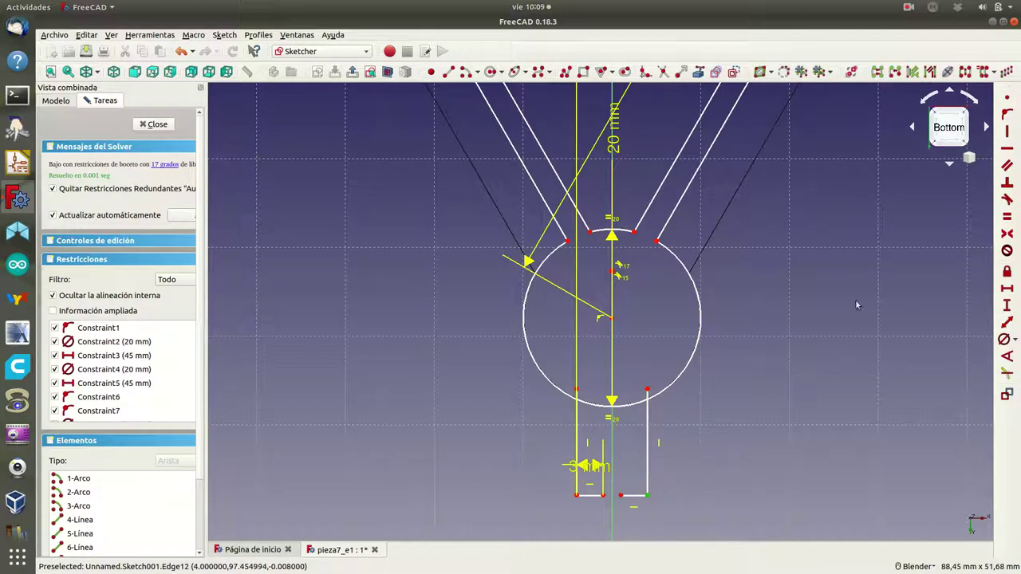
click(1007, 97)
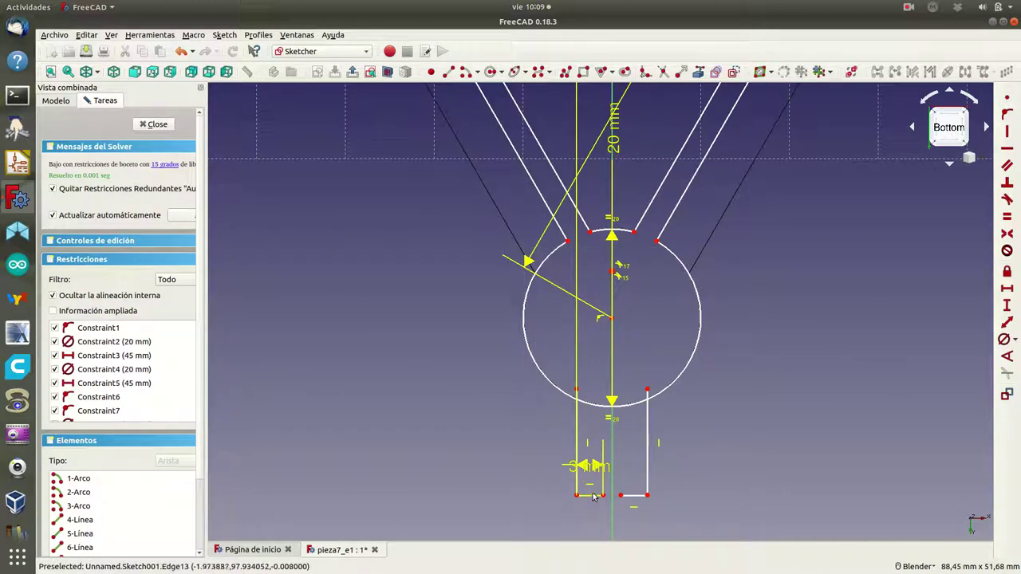
click(584, 502)
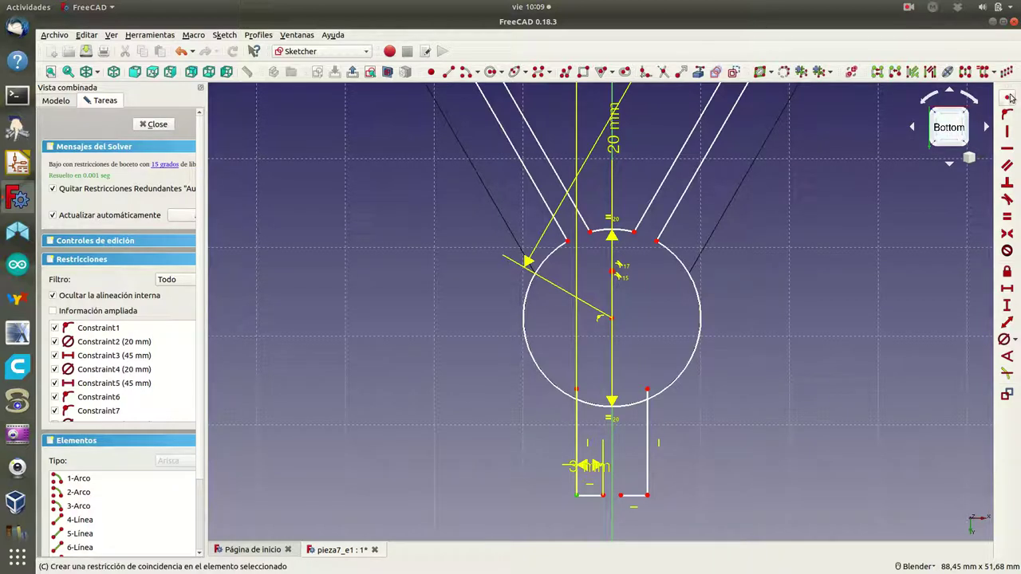
click(1010, 97)
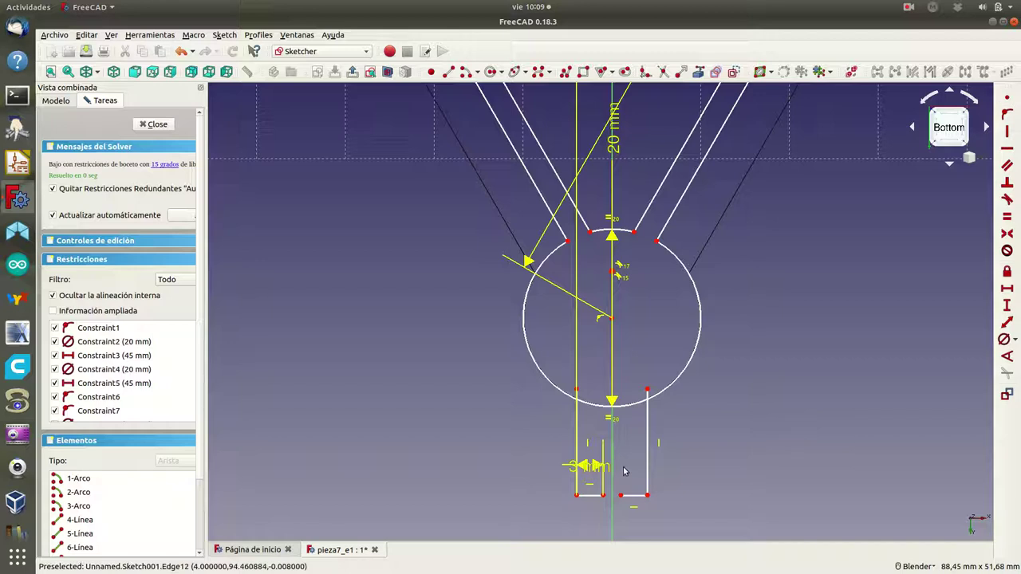
Step: Draw two vertical lines from the bottom segments' inner ends up into the circle
click(448, 72)
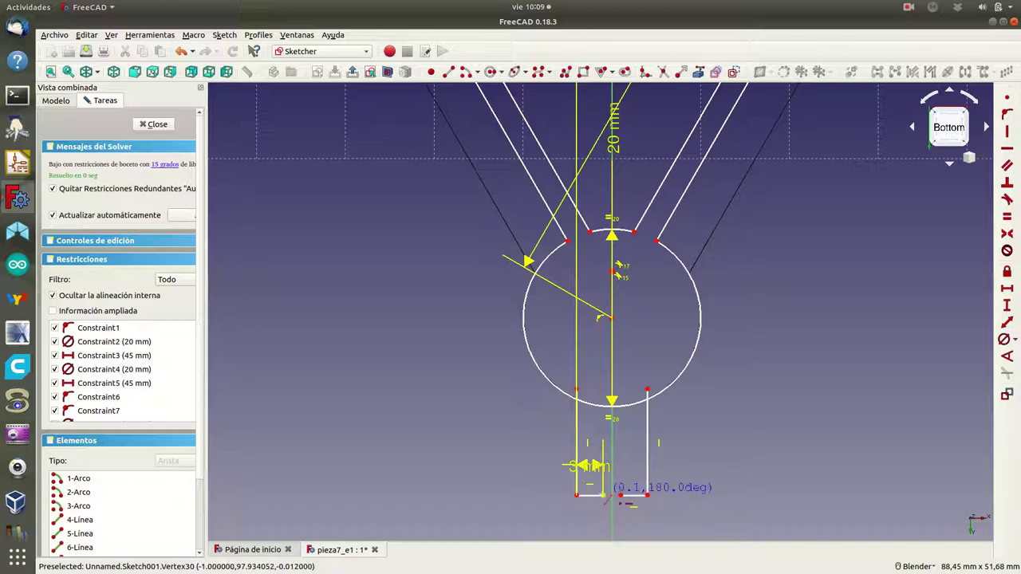
key(Escape)
click(449, 72)
scroll(598, 491, up, 4)
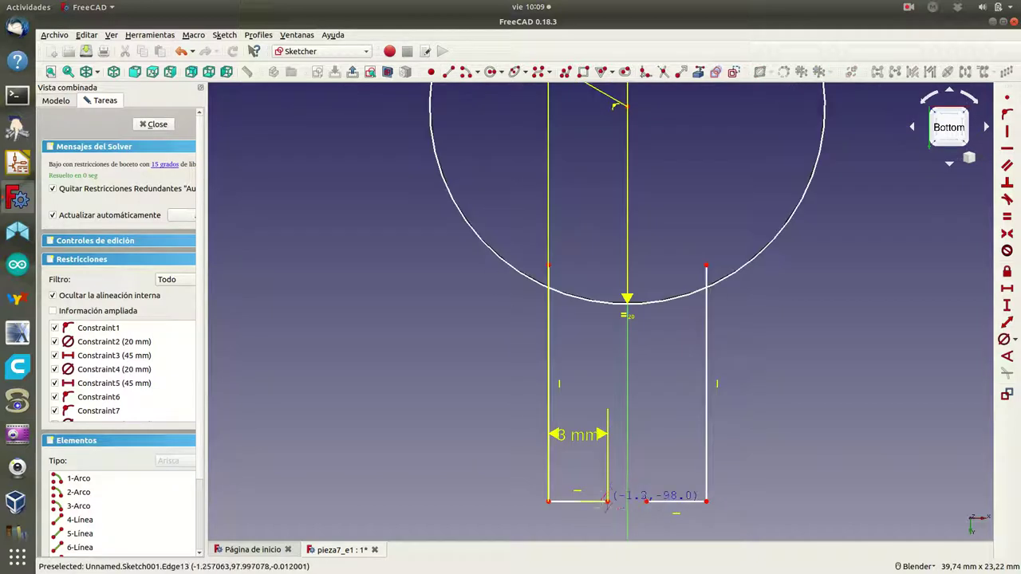
click(608, 502)
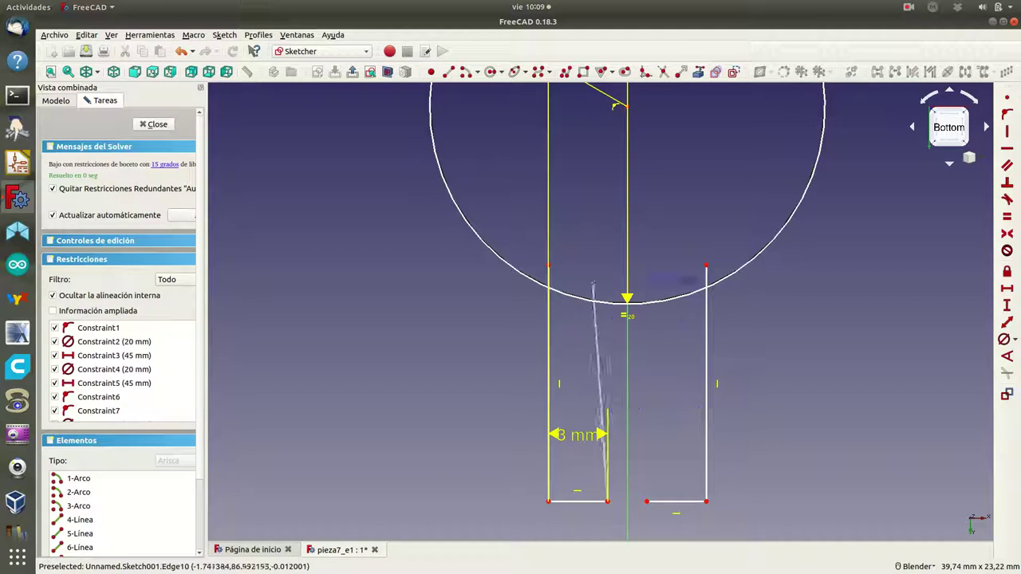
click(607, 268)
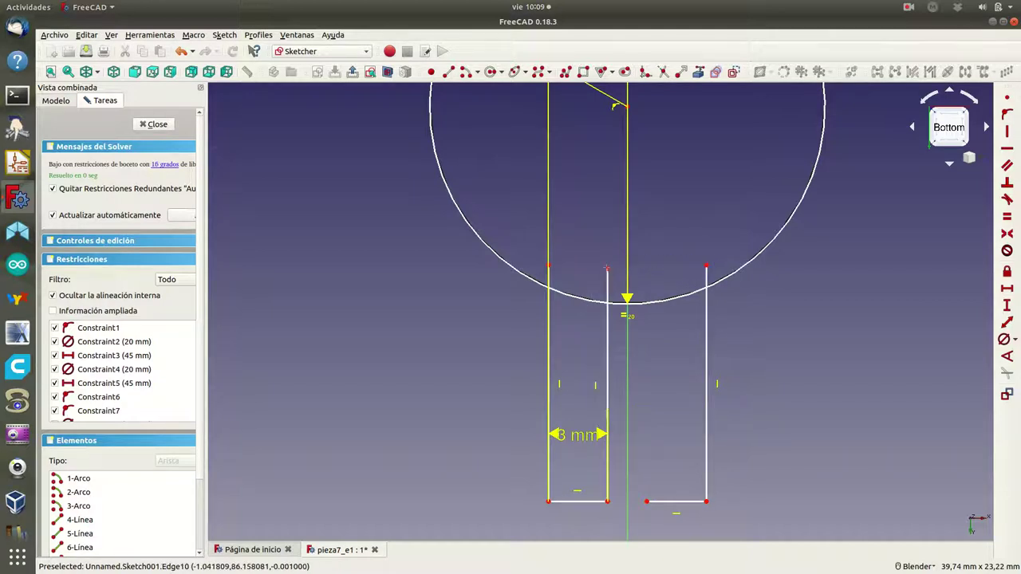
click(647, 501)
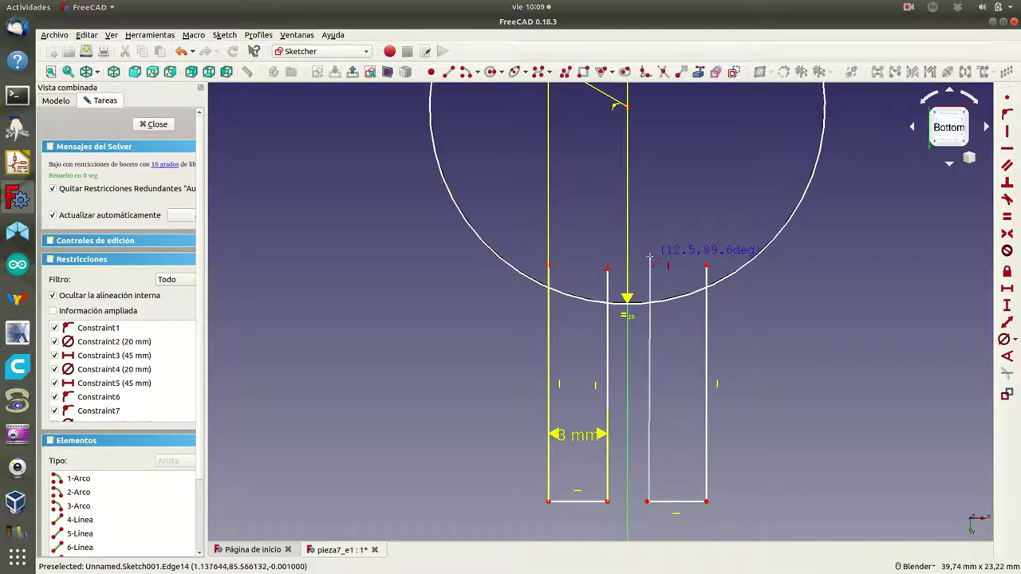
click(649, 257)
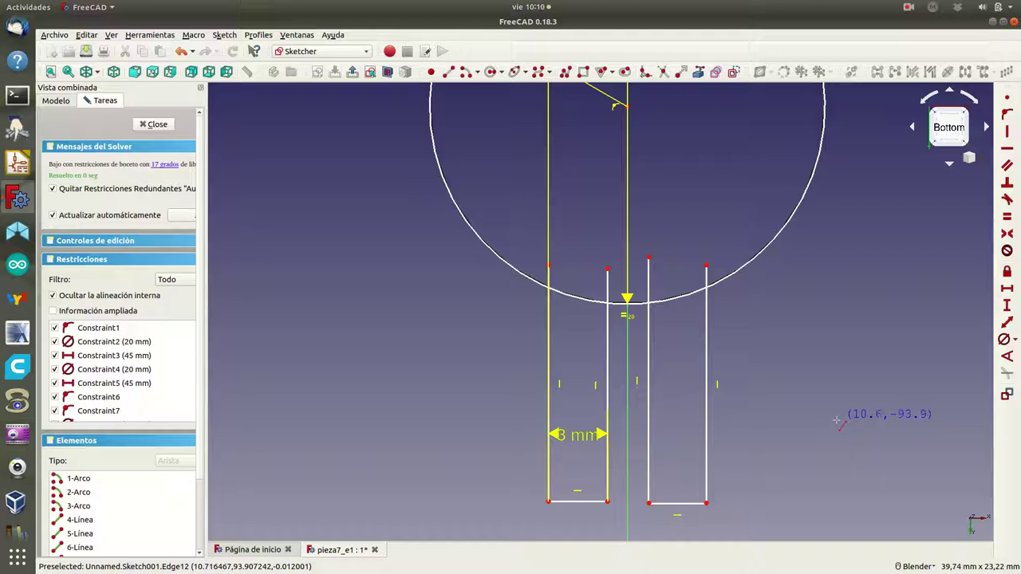
key(Escape)
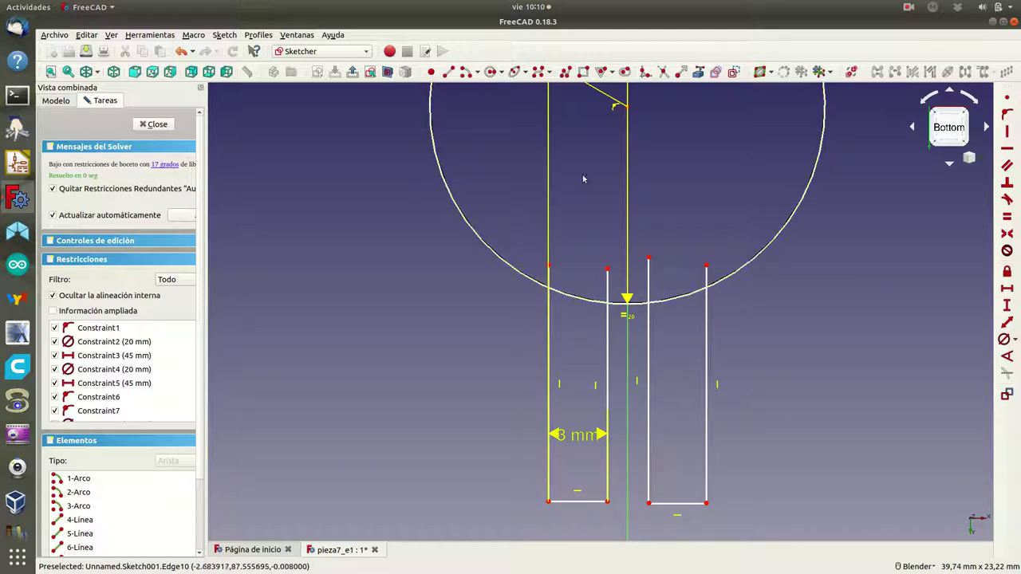
Step: Trim the circle and the line stubs inside it so the prongs meet the lower arc
click(664, 72)
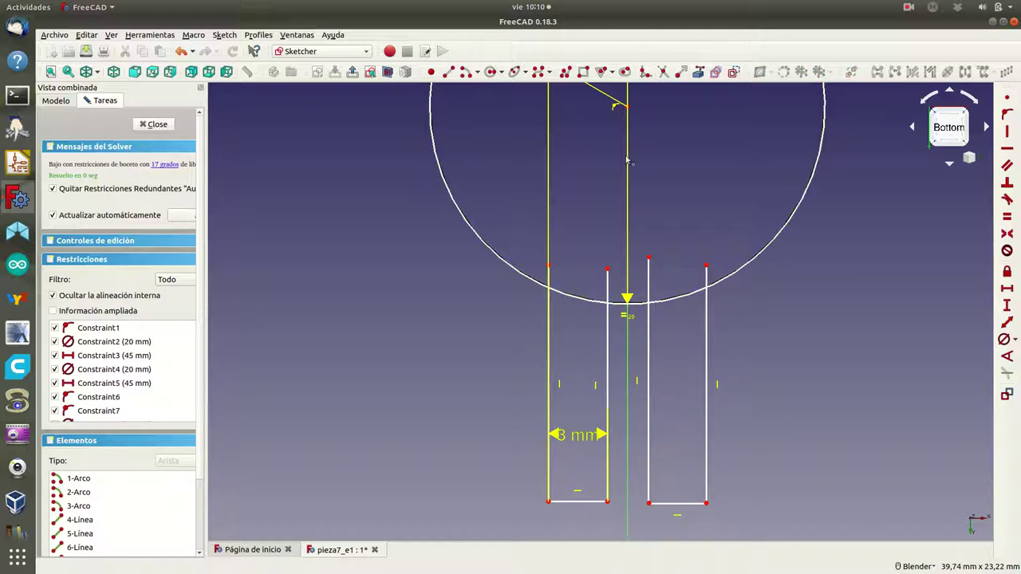
click(583, 300)
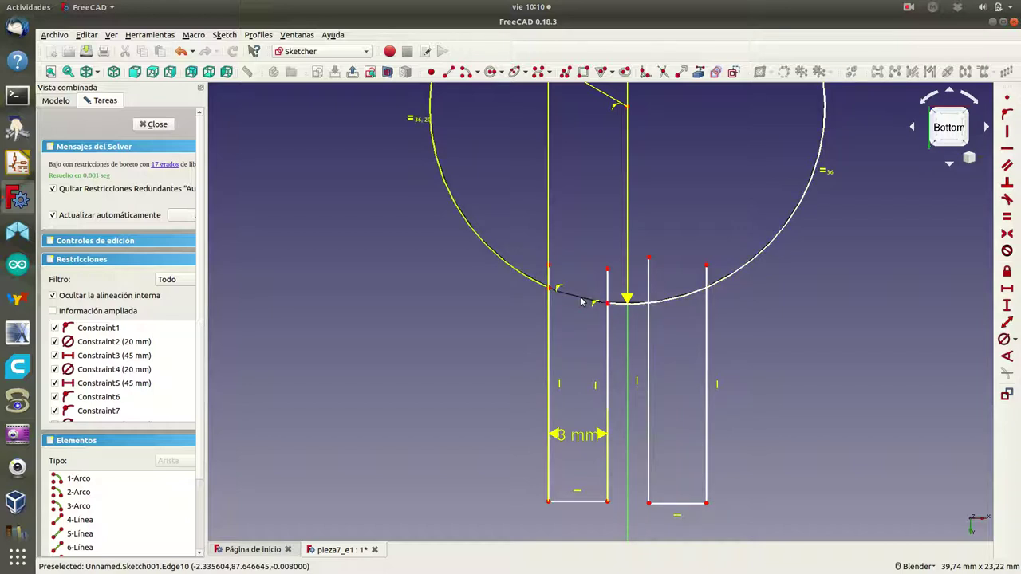
click(549, 277)
click(607, 281)
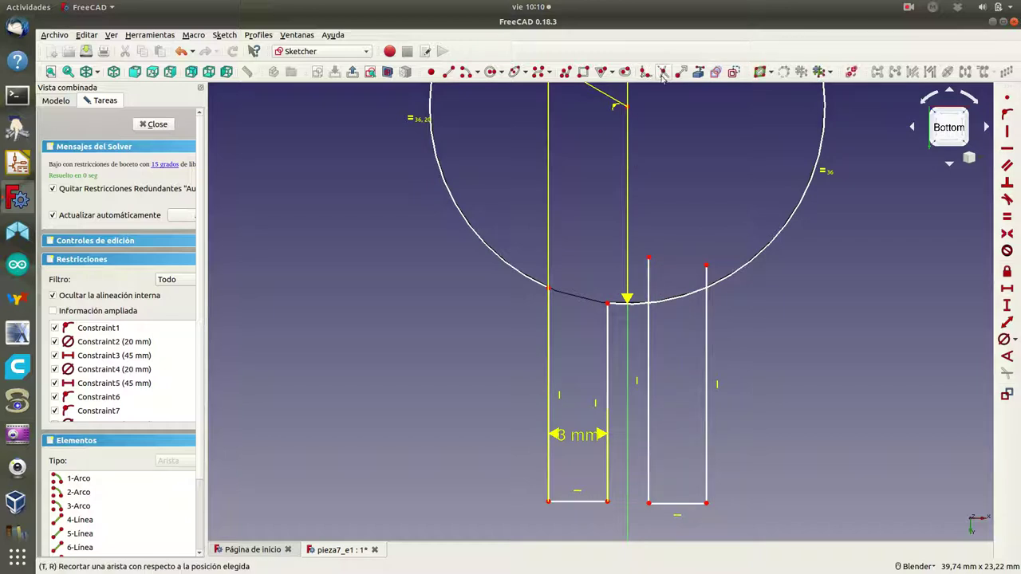
click(648, 273)
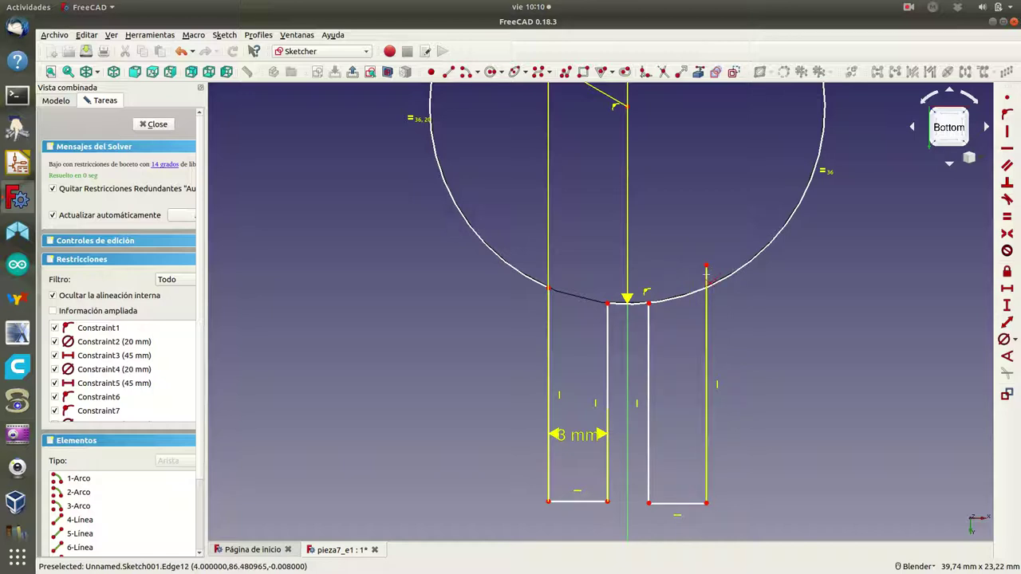
click(706, 275)
click(686, 297)
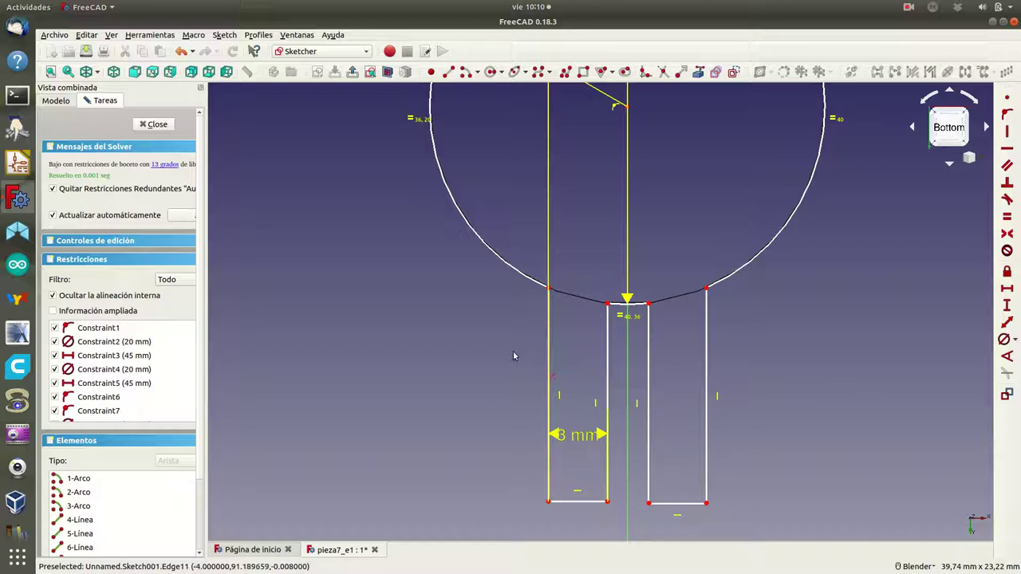
Step: Move the 3 mm dimension outside the lines, start a vertical length on the left edge, then leave the sketch
mouse_move(566, 437)
mouse_down()
mouse_move(452, 420)
mouse_move(429, 395)
mouse_up()
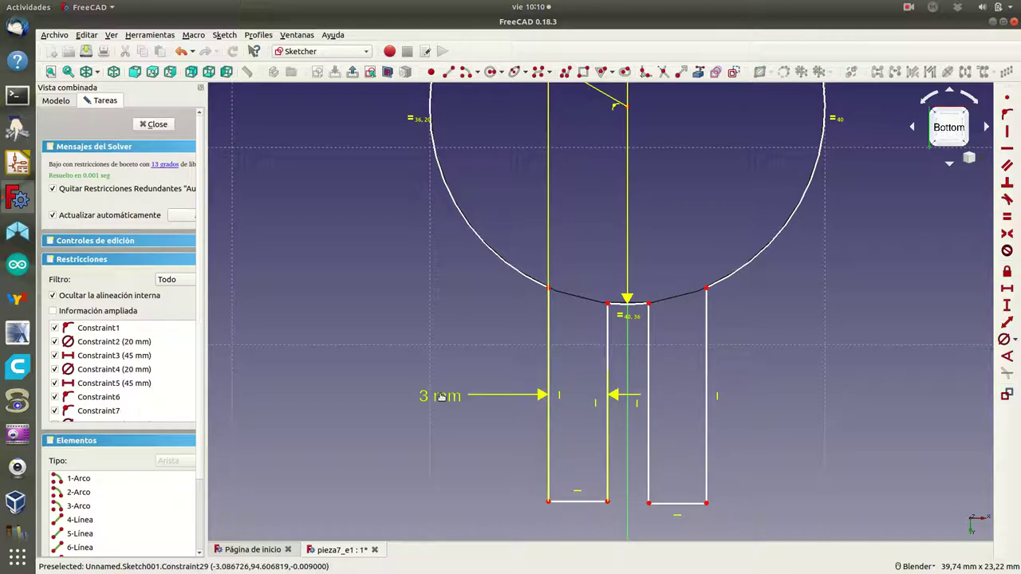
click(547, 363)
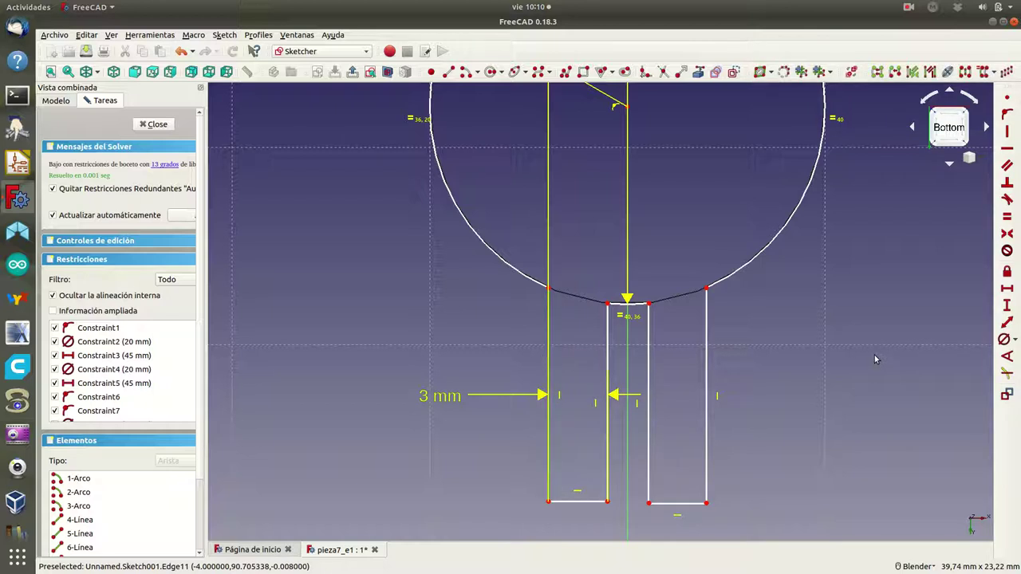
click(1007, 305)
key(Escape)
key(Escape)
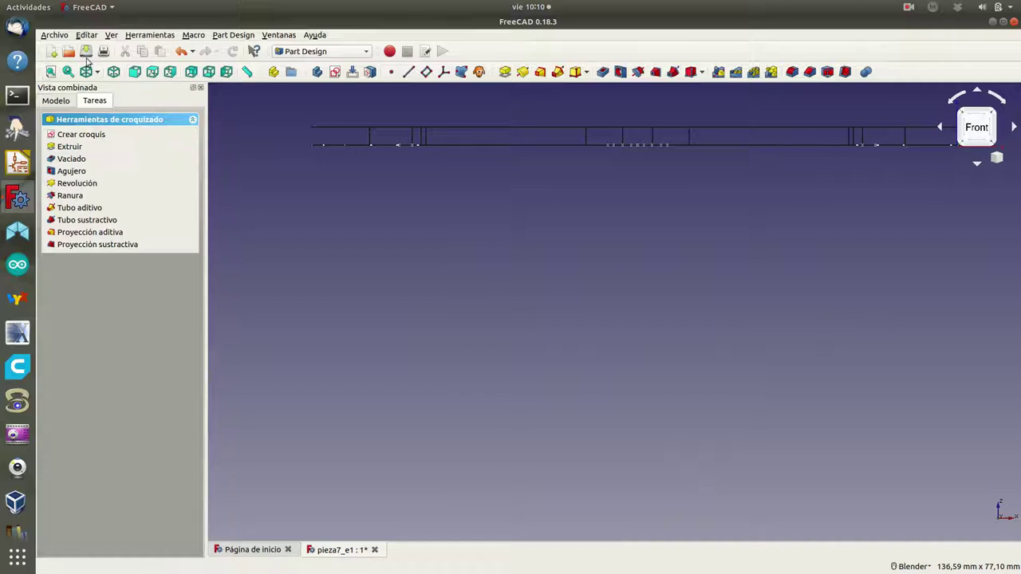
Step: Undo the last change and reopen Sketch001 from the model tree, zoomed on the lower circle
click(87, 36)
click(95, 47)
click(56, 101)
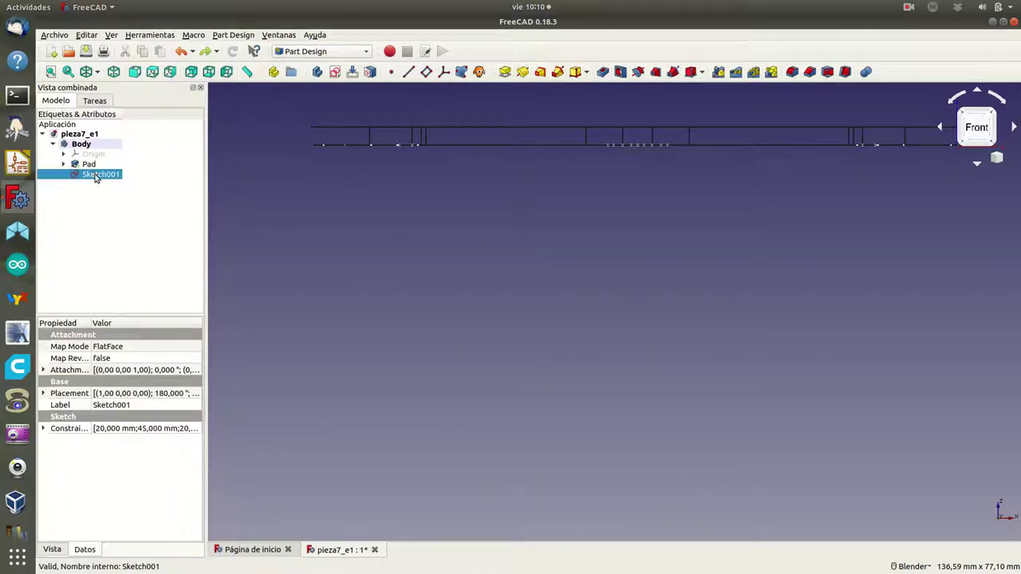
double_click(96, 176)
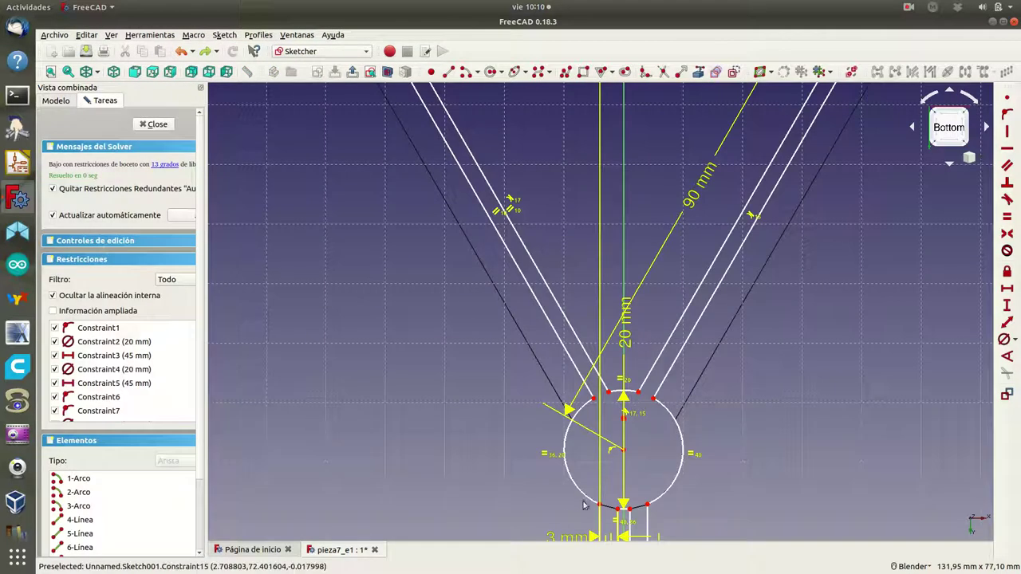
scroll(619, 479, up, 1)
scroll(610, 415, up, 2)
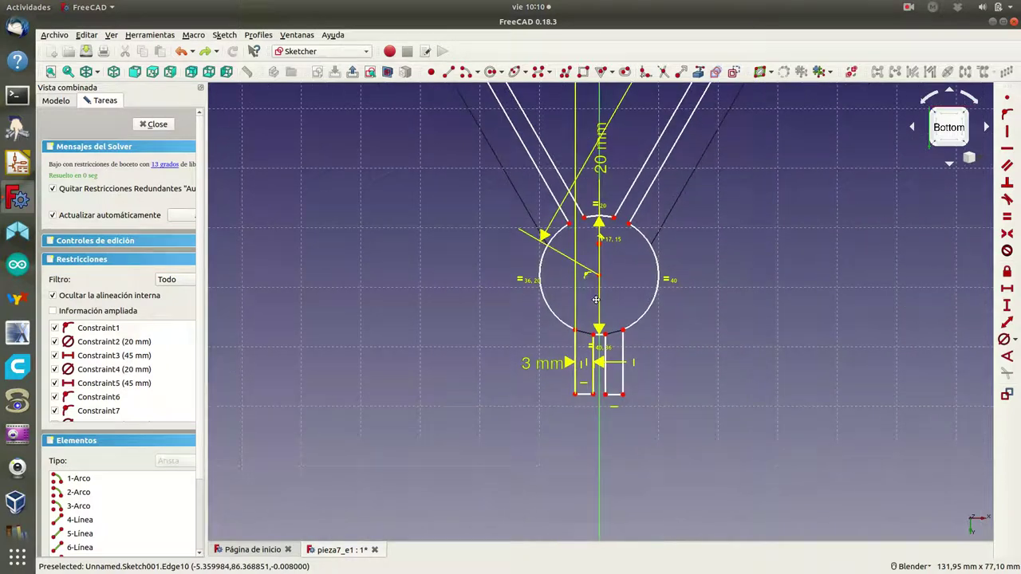
scroll(601, 363, up, 1)
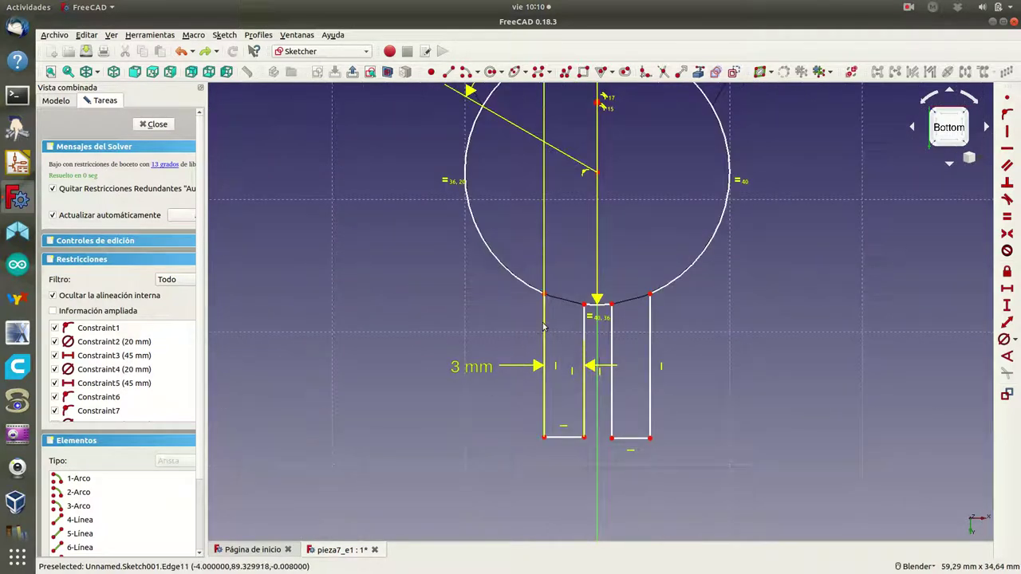
Step: Dimension the left and right outer leg edges of the tab at 13 mm vertical length
click(1007, 304)
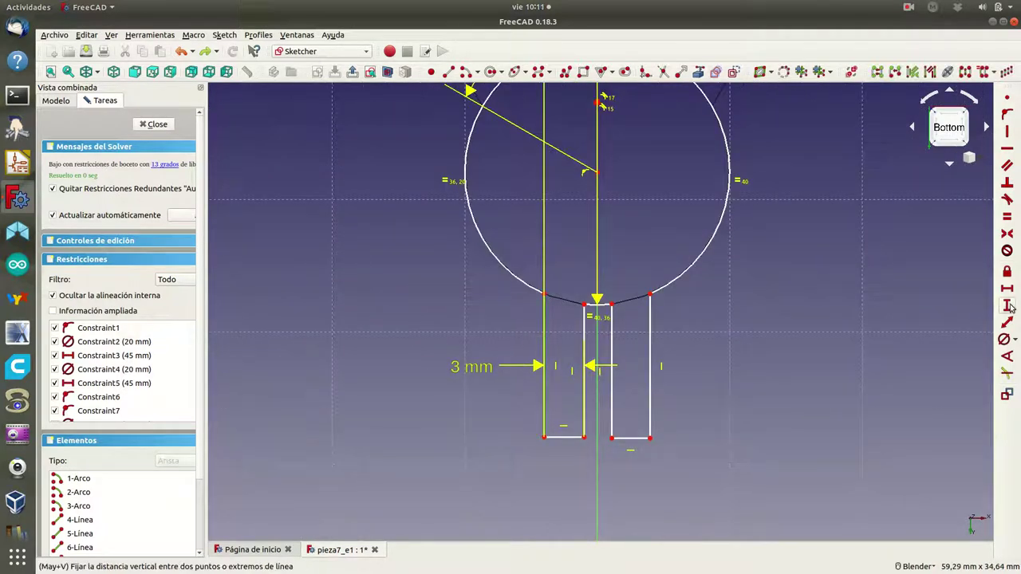
text(13)
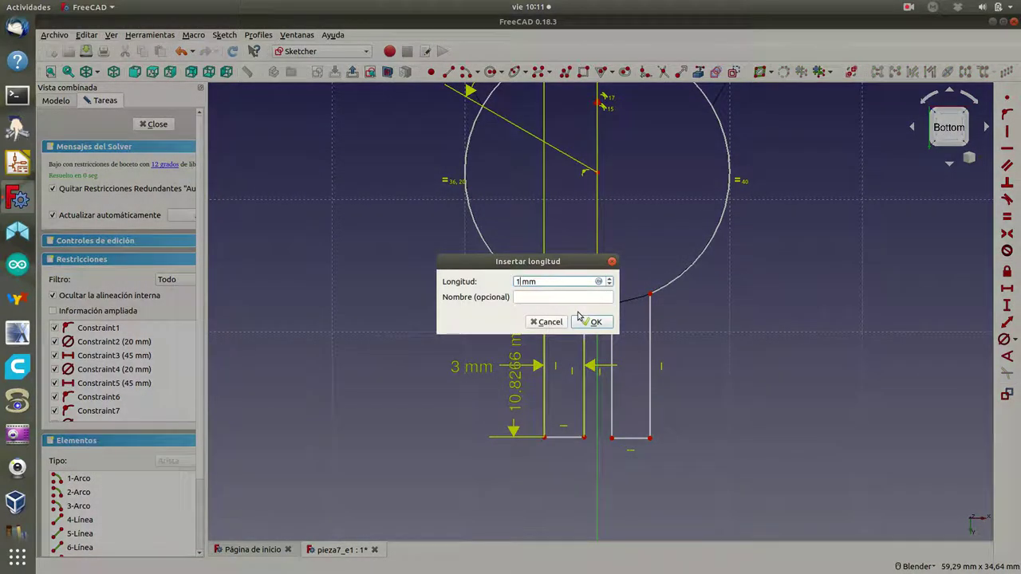
click(604, 324)
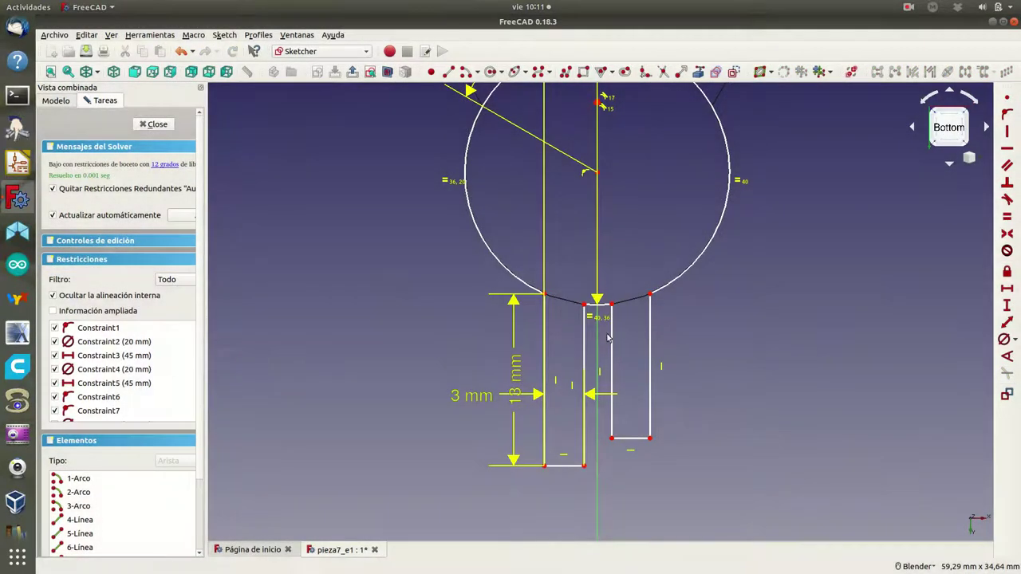
click(652, 345)
click(1006, 306)
text(13)
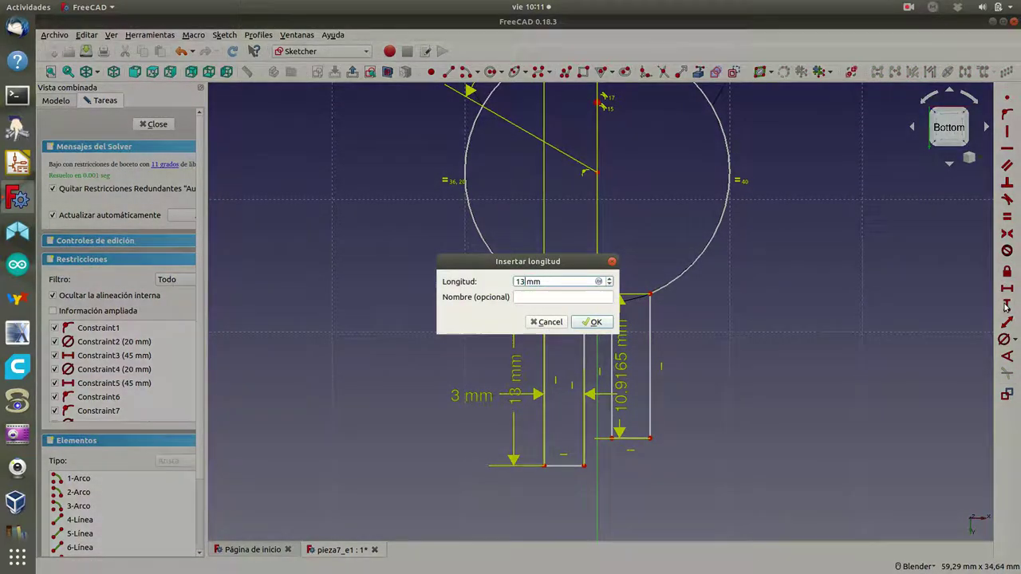
click(594, 322)
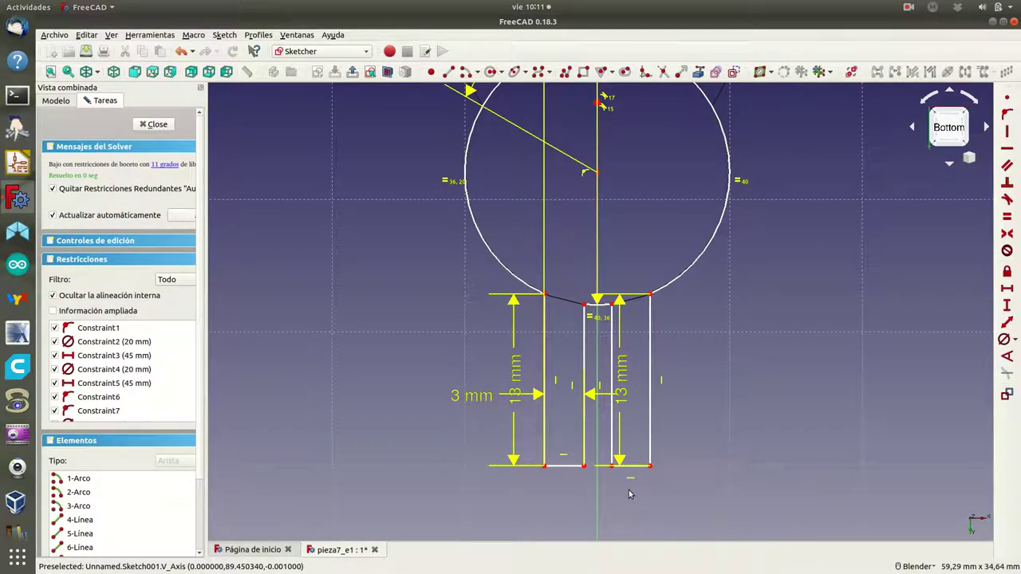
Step: Drag both 13 mm dimensions and the 3 mm dimension outside the tab
drag(623, 380, 720, 379)
drag(476, 399, 477, 494)
drag(513, 386, 428, 386)
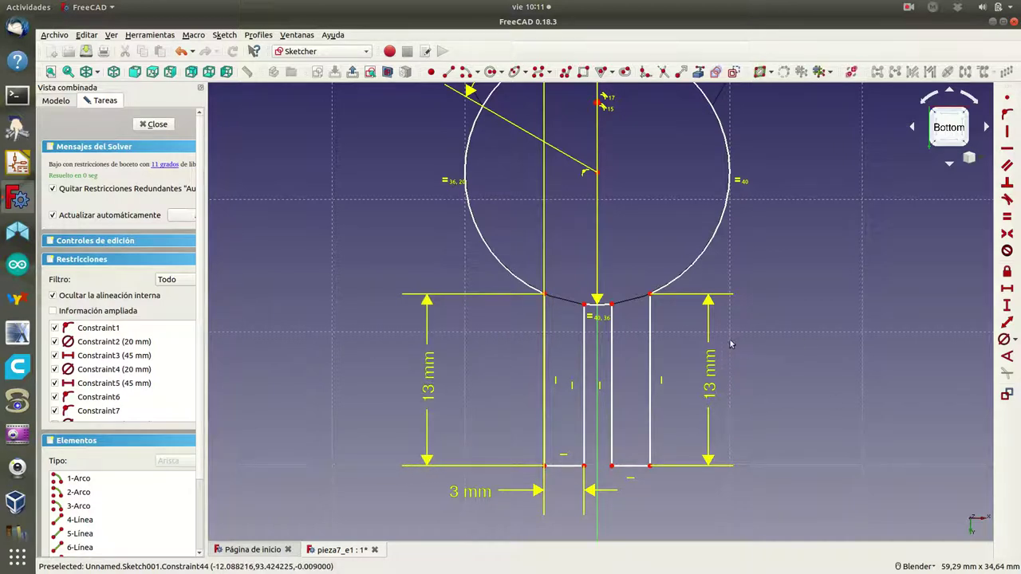
Step: Try coincident constraints on the slot-top corners and arc endpoints, then close the sketch
click(611, 303)
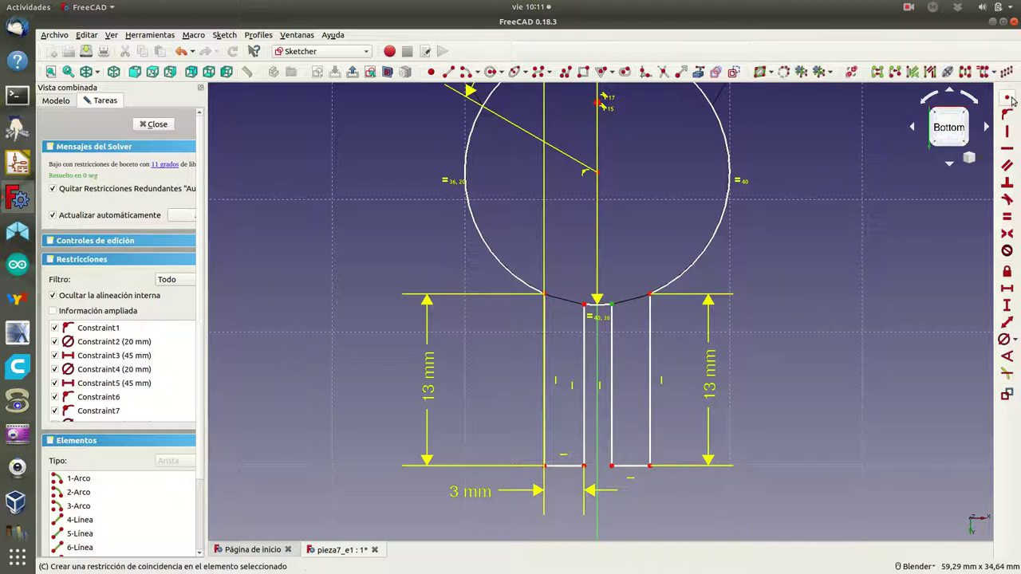
click(1006, 97)
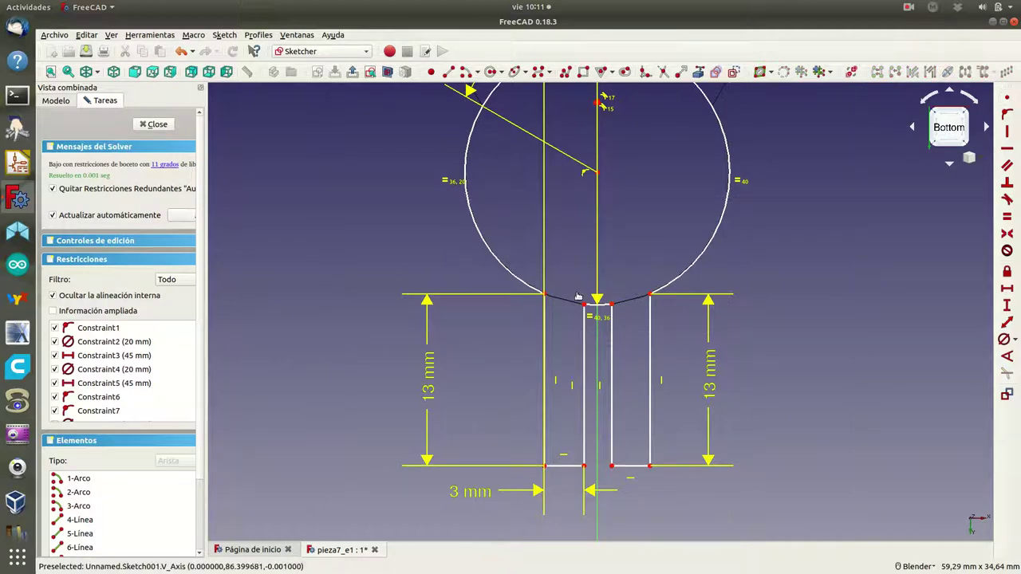
click(584, 304)
click(1007, 97)
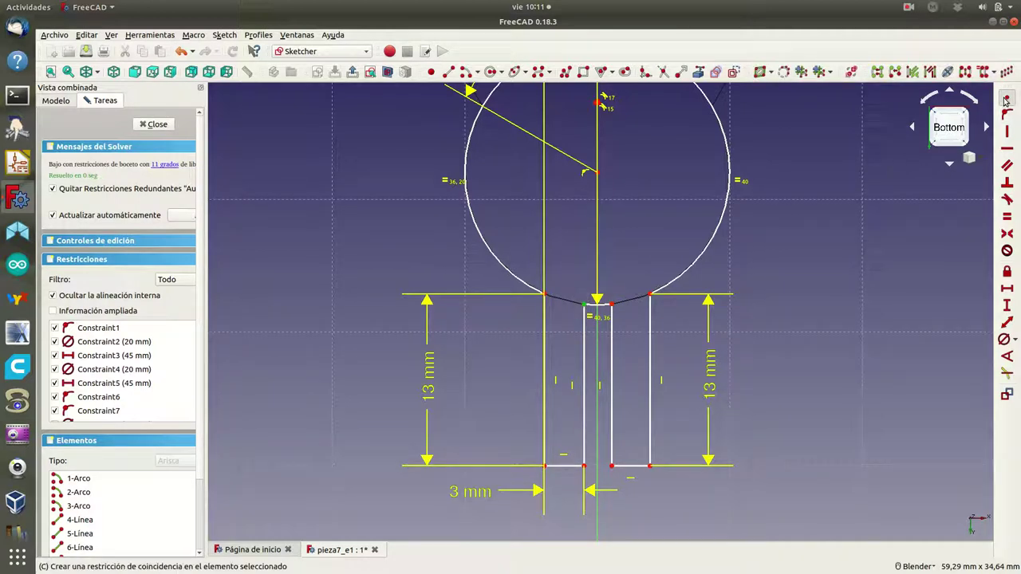
click(651, 295)
click(1008, 97)
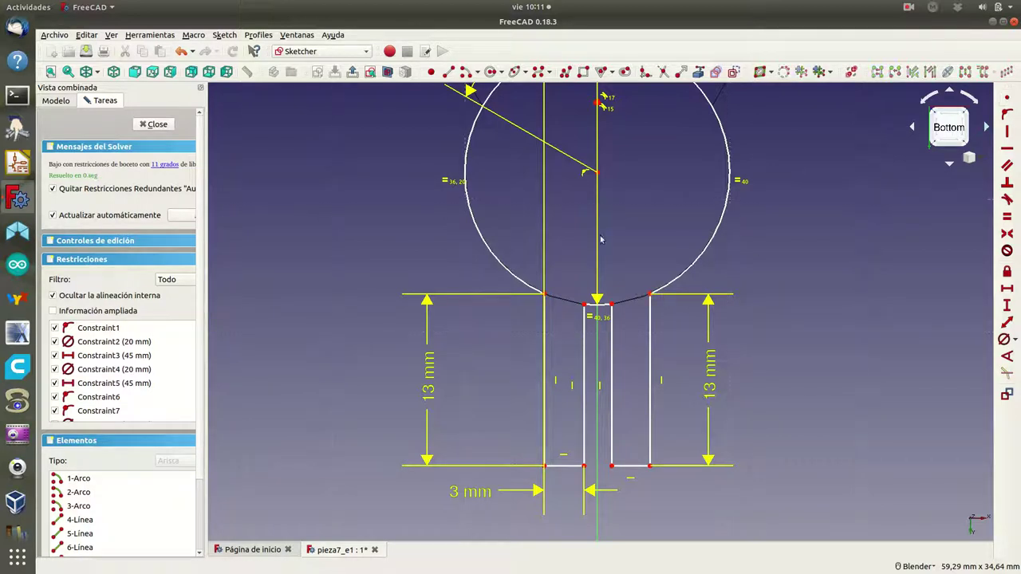
click(551, 309)
click(147, 125)
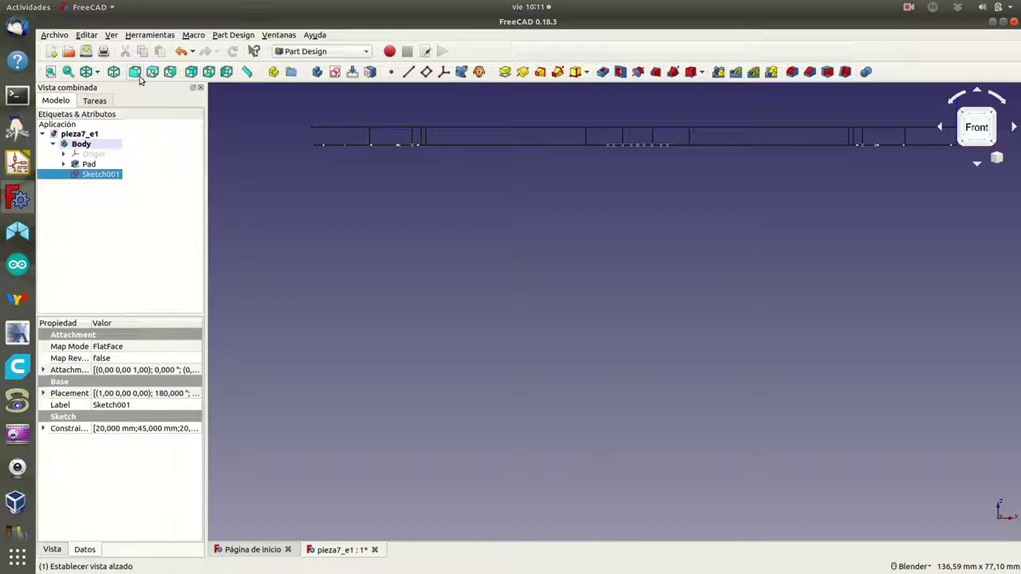
Step: Inspect the frame from the bottom and isometric views, then show the sketch-based feature tools
click(209, 71)
scroll(582, 352, down, 2)
scroll(582, 352, down, 2)
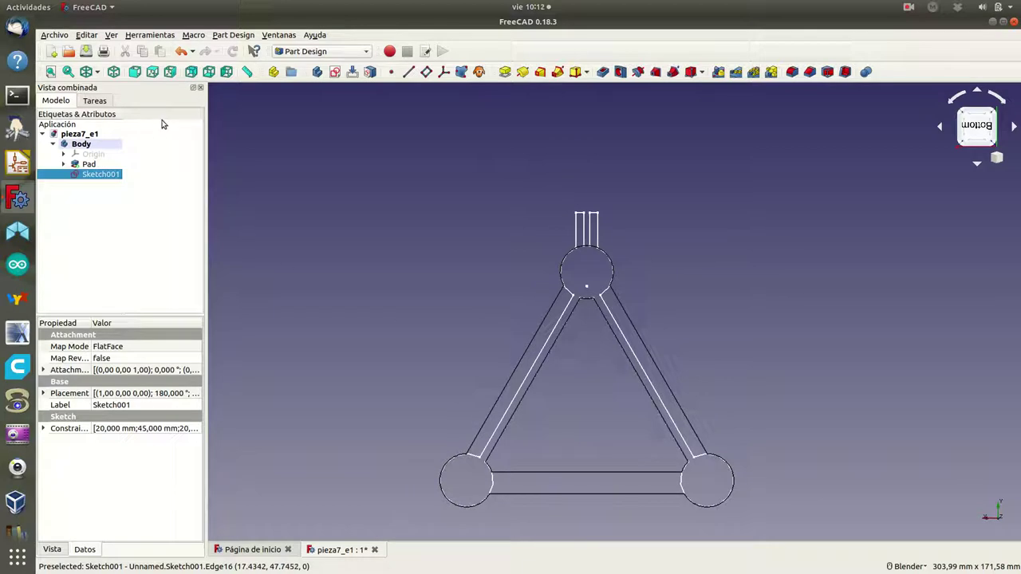
click(113, 72)
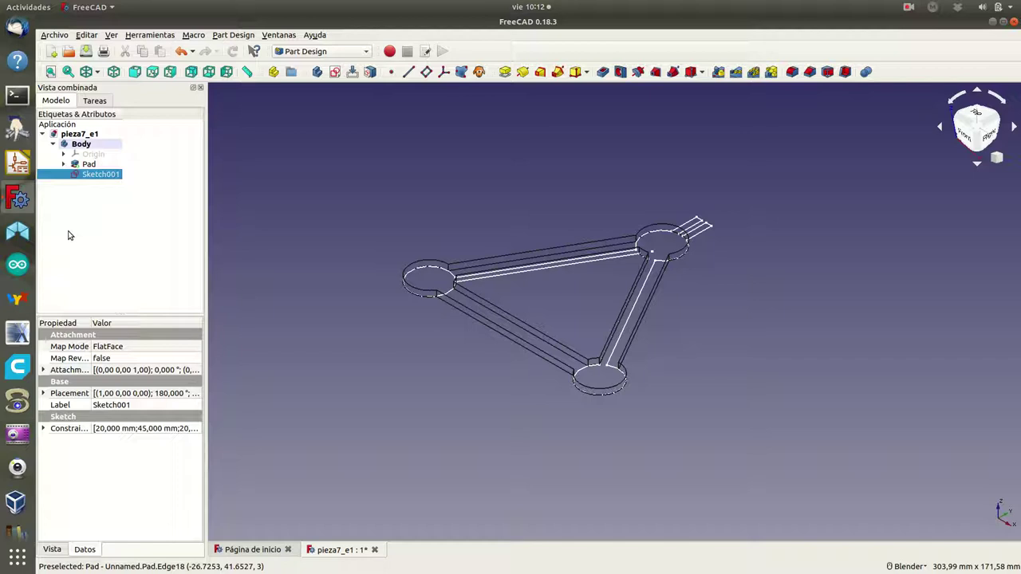
click(96, 102)
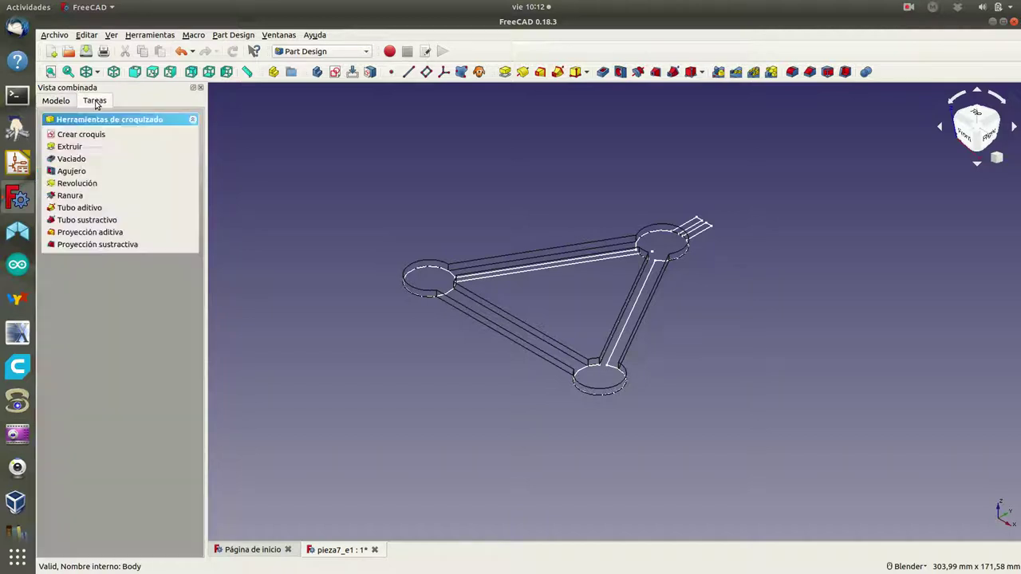
Step: Try padding Sketch001 at the default 10 mm, dismiss the broken-face error, and cancel the pad
click(72, 147)
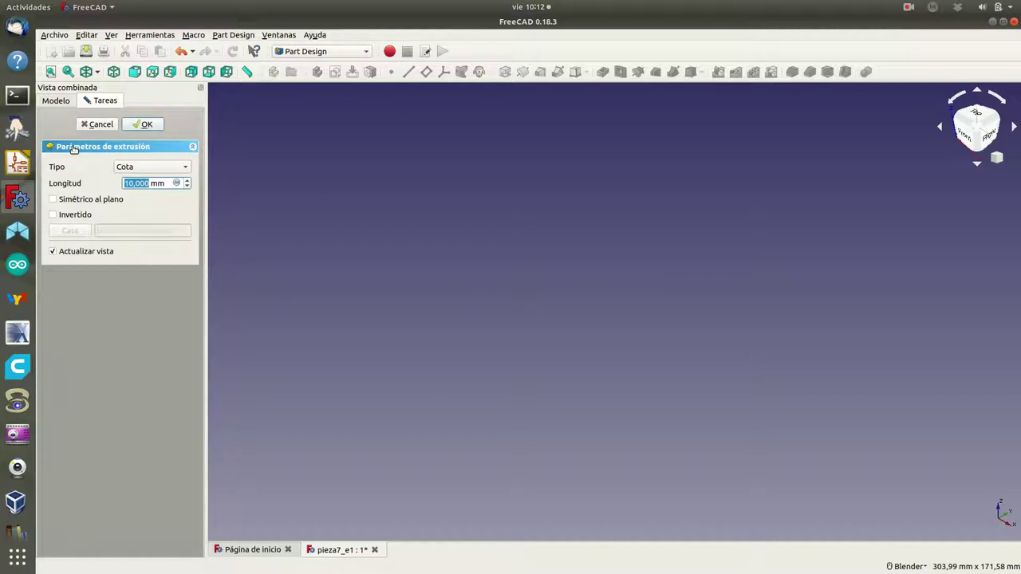
click(141, 125)
click(591, 318)
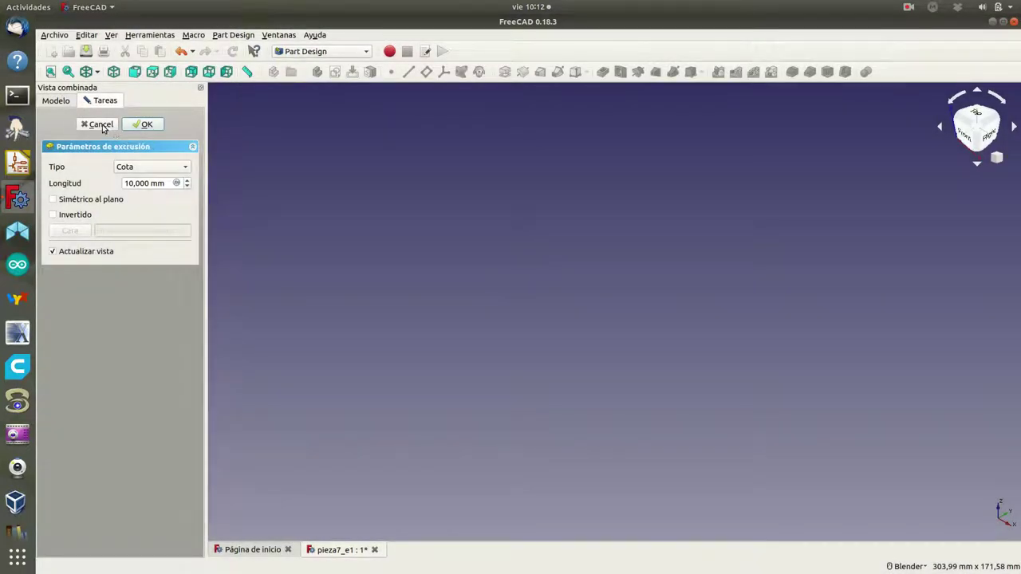
click(100, 126)
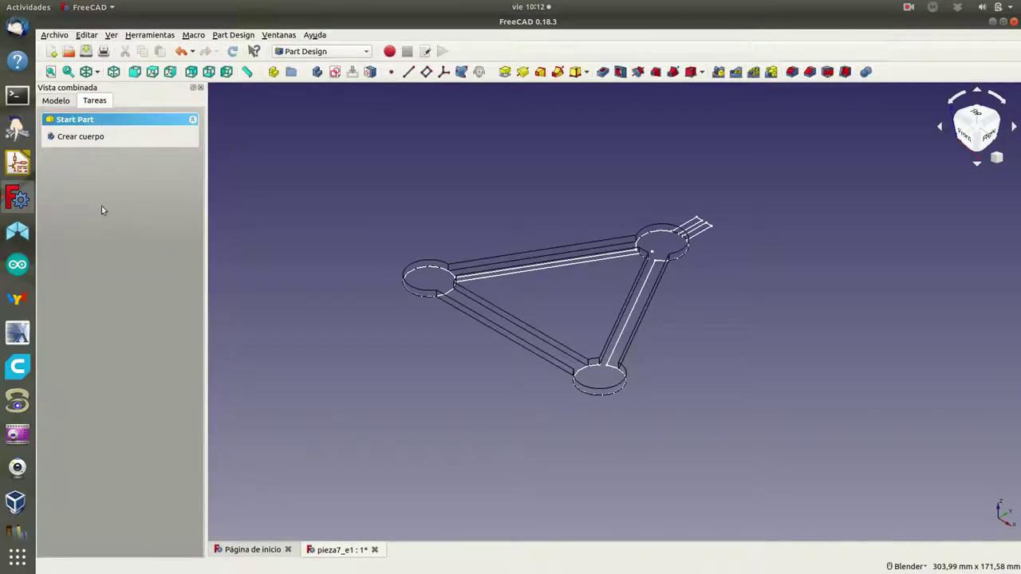
click(59, 102)
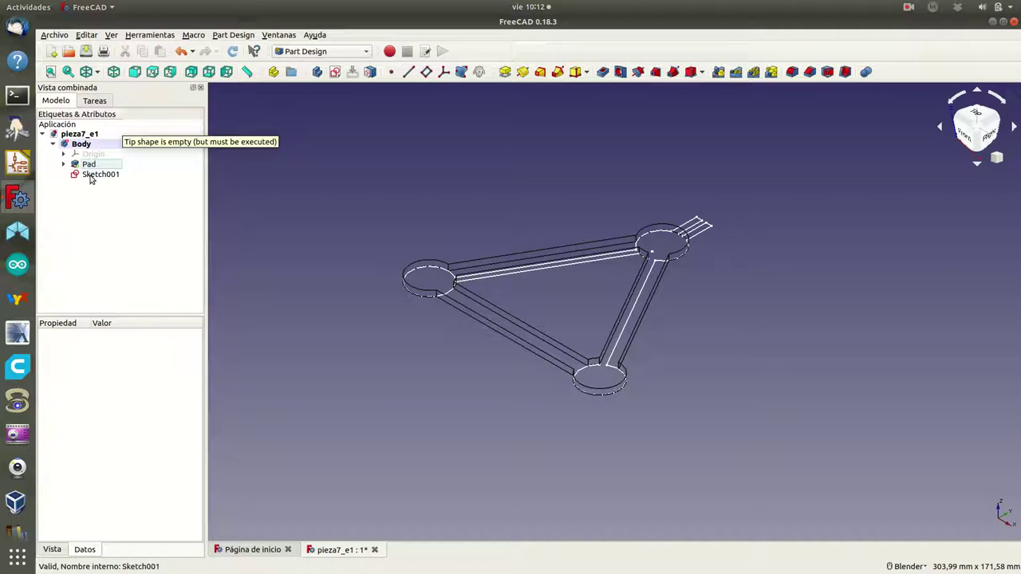
Step: Reopen Sketch001 for editing and zoom onto the upper-left boss circle
double_click(94, 175)
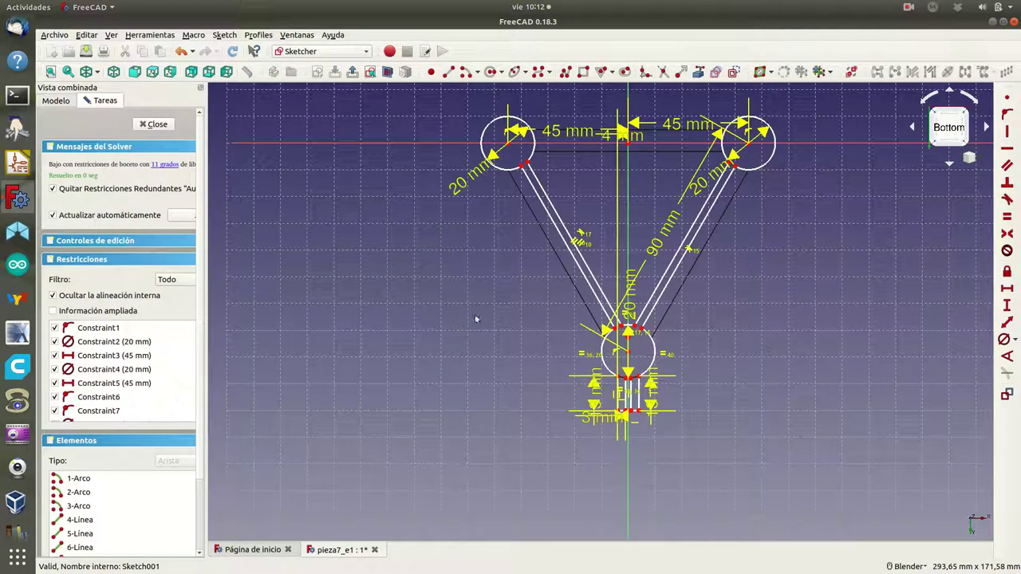
scroll(500, 281, up, 4)
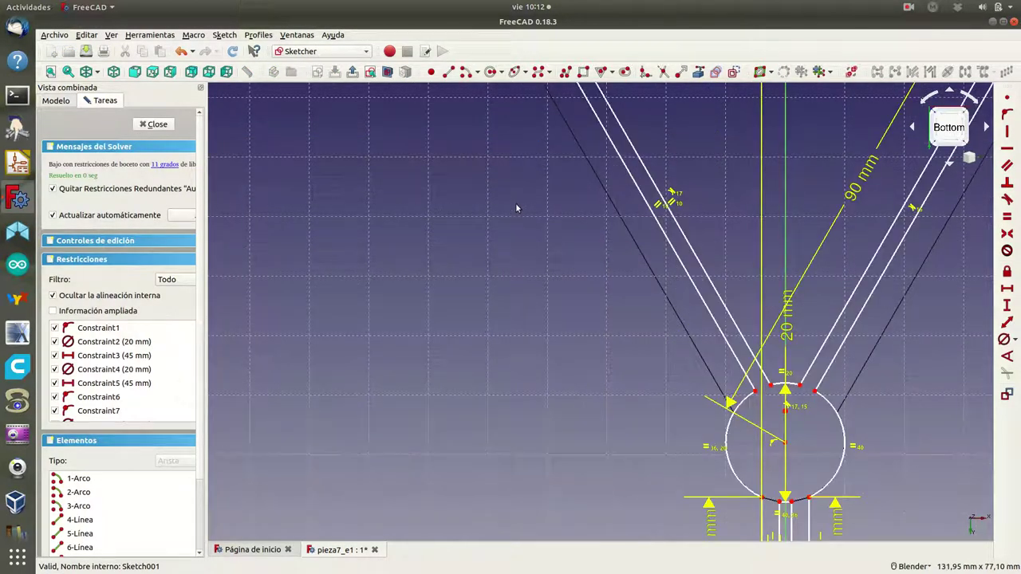
shift+middle_drag(517, 207, 533, 505)
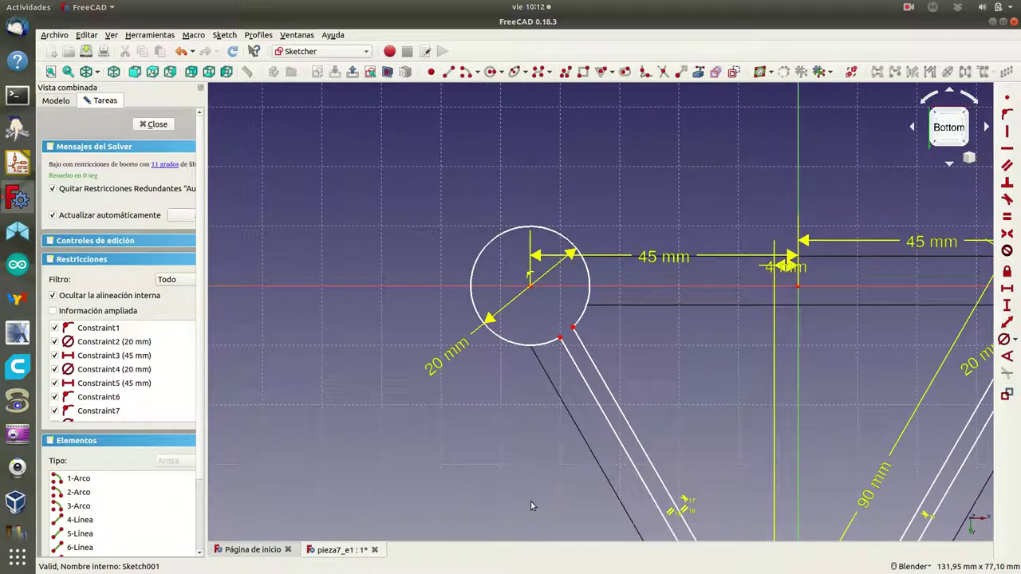
scroll(551, 302, up, 3)
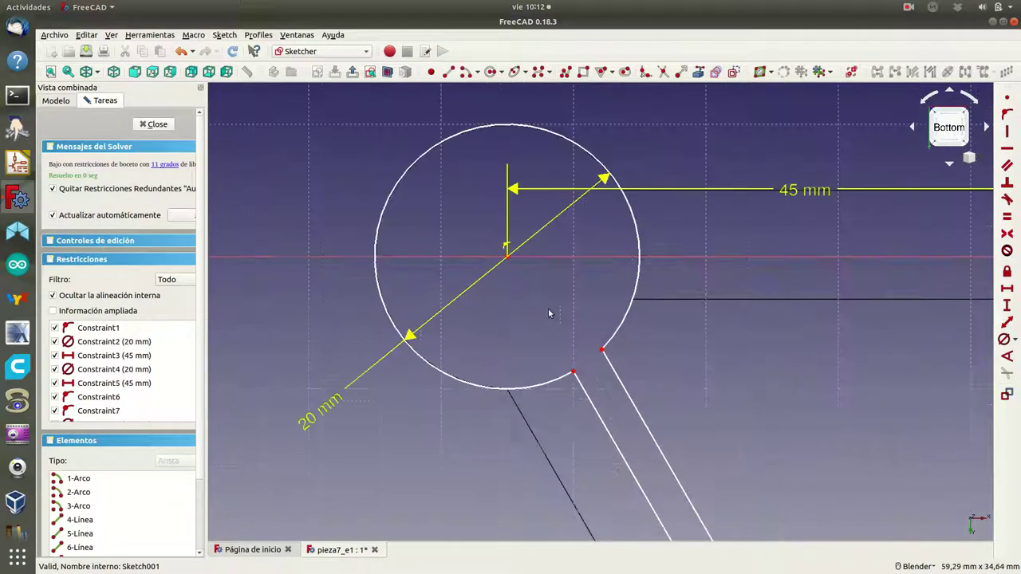
Step: Try joining the arc endpoint and arm line endpoint with Coincident, then orbit to inspect the joint
click(574, 372)
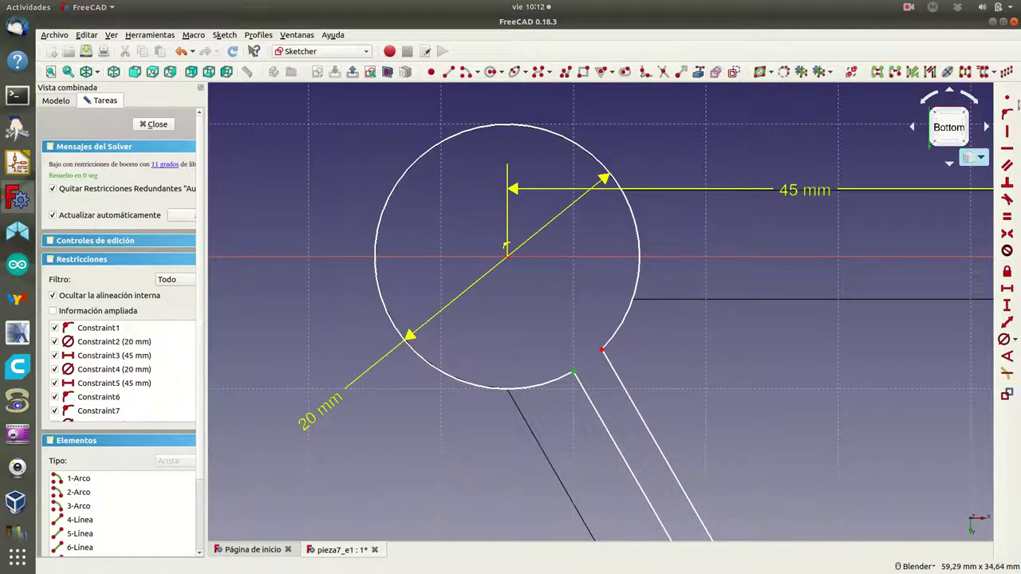
click(1009, 99)
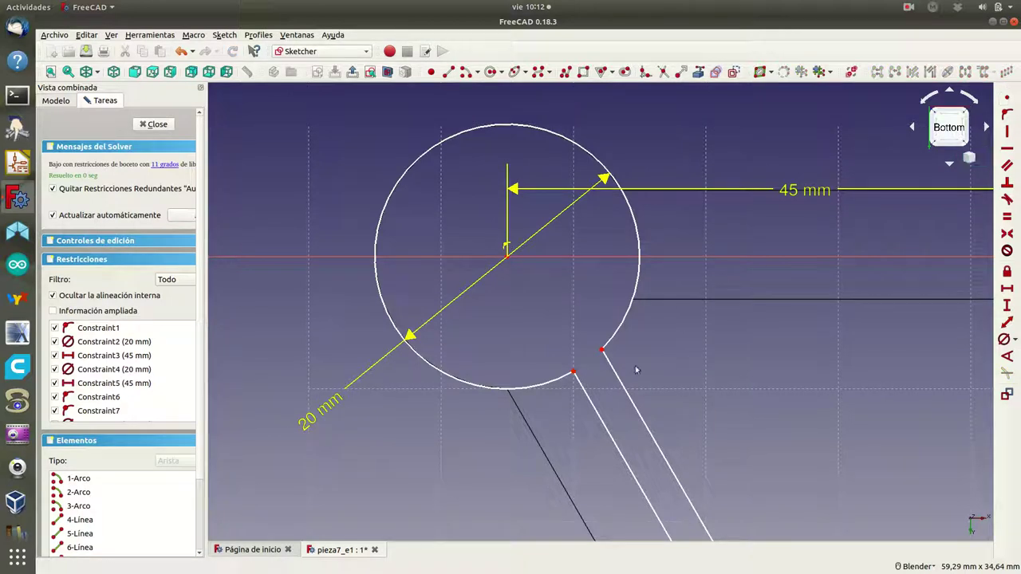
click(603, 348)
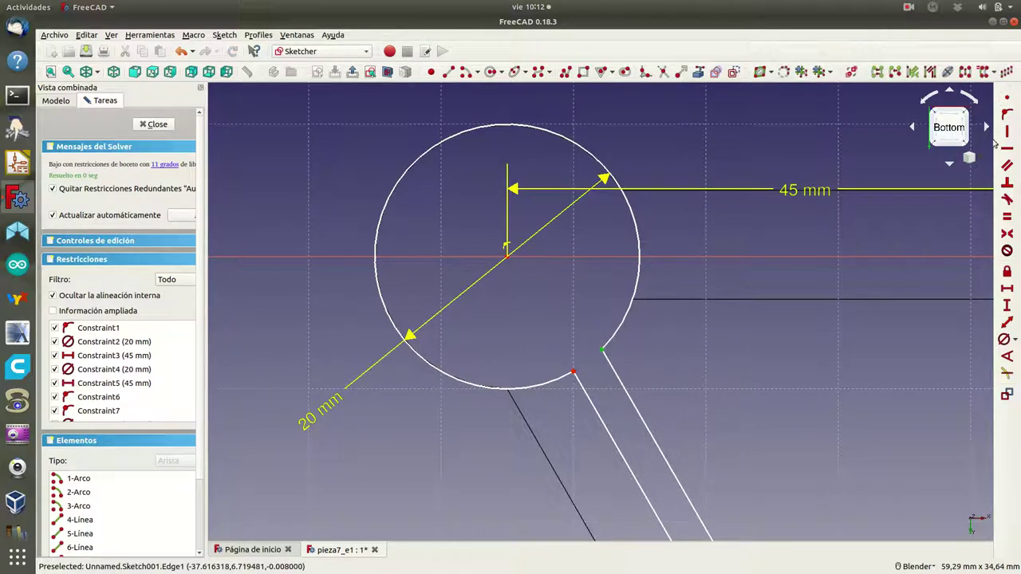
click(1010, 101)
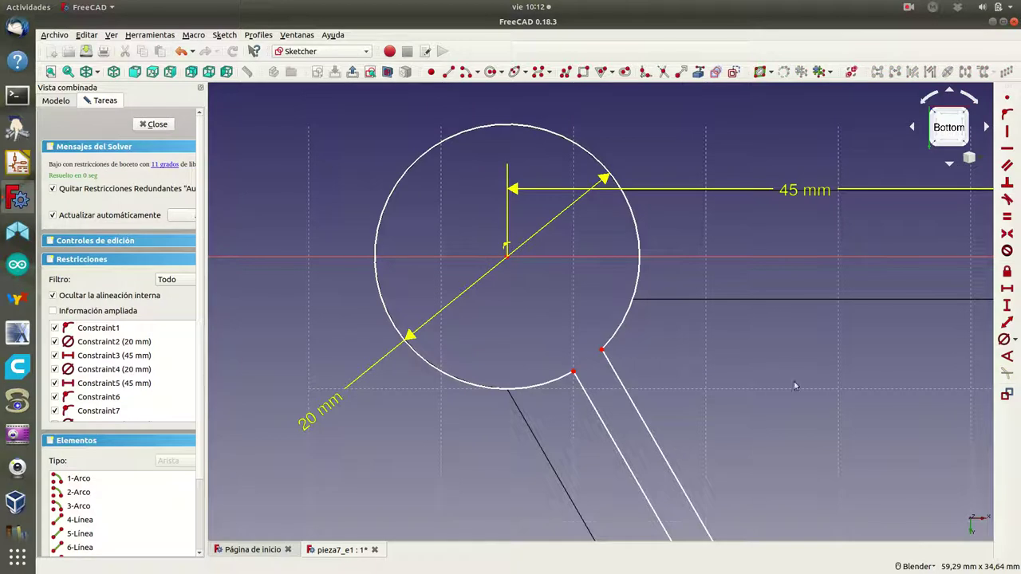
mouse_move(818, 368)
middle_down()
mouse_move(516, 362)
mouse_move(838, 381)
middle_up()
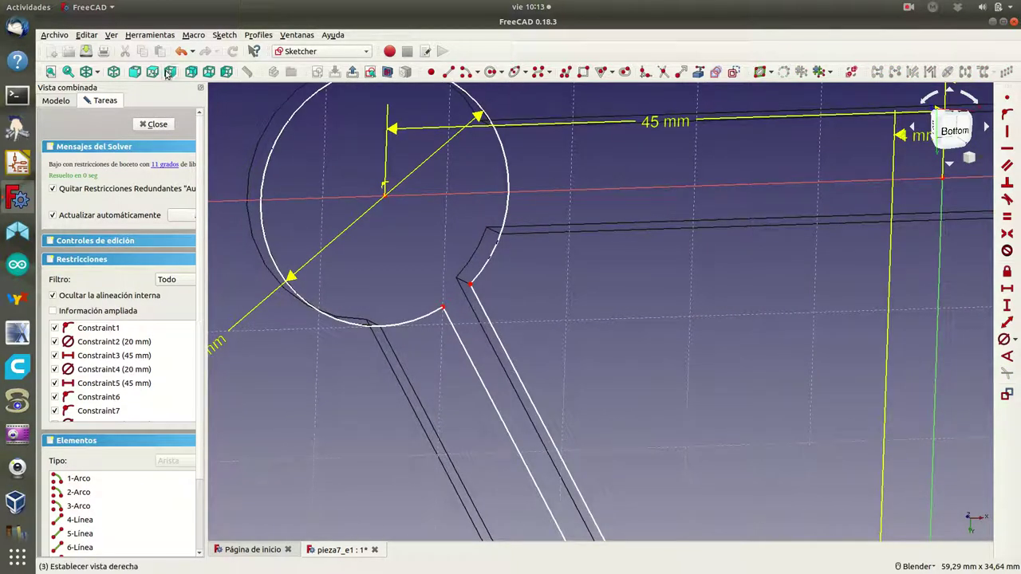
Step: Return to a straight view and make both left line ends coincident with the lower-left circle
click(209, 72)
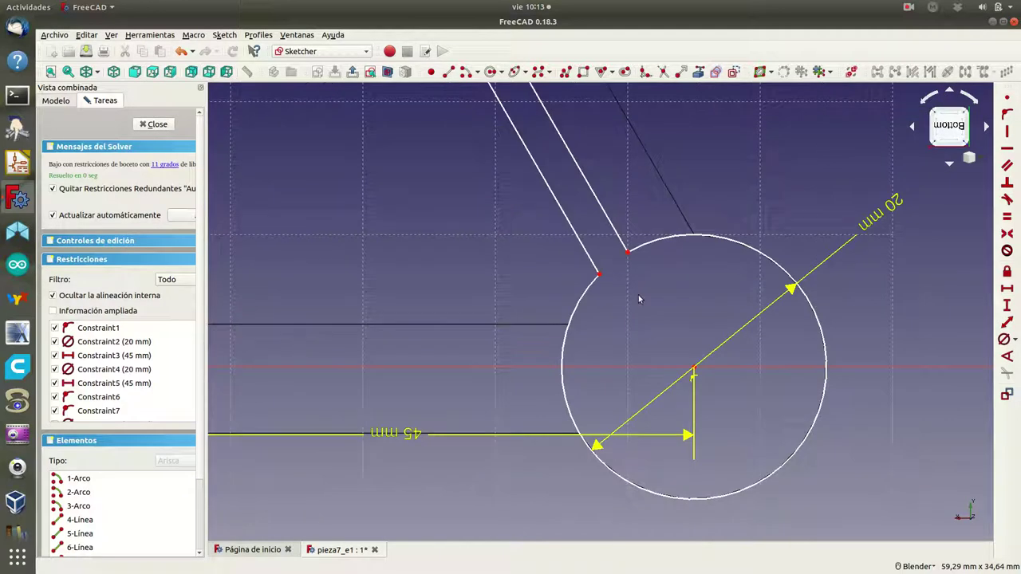
scroll(637, 303, down, 5)
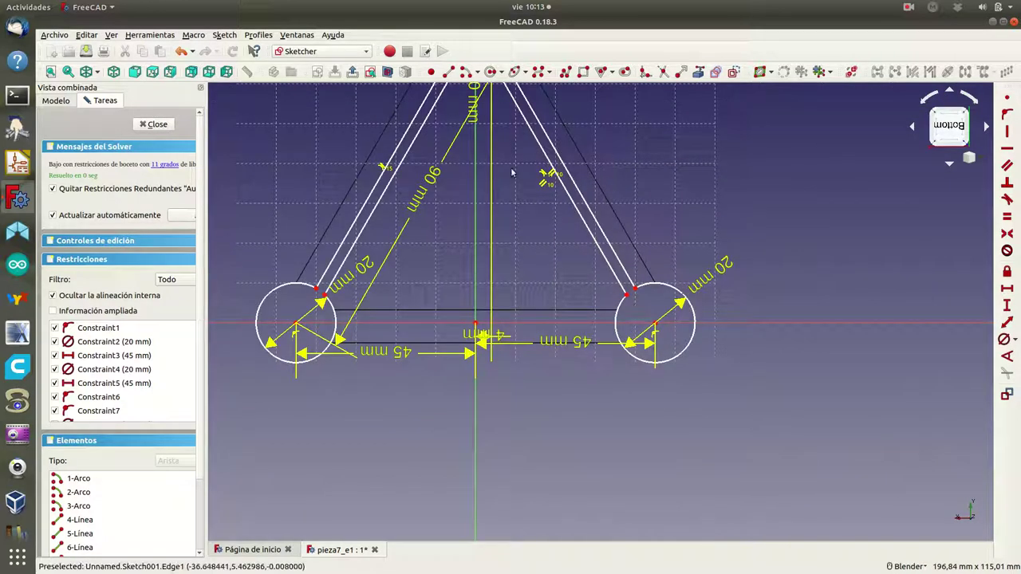
scroll(542, 183, up, 3)
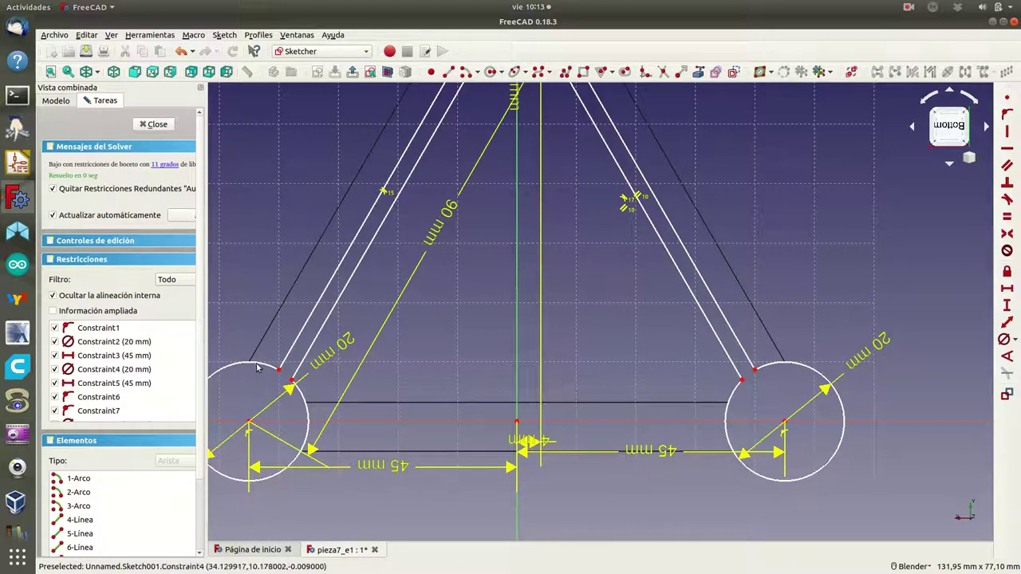
click(278, 368)
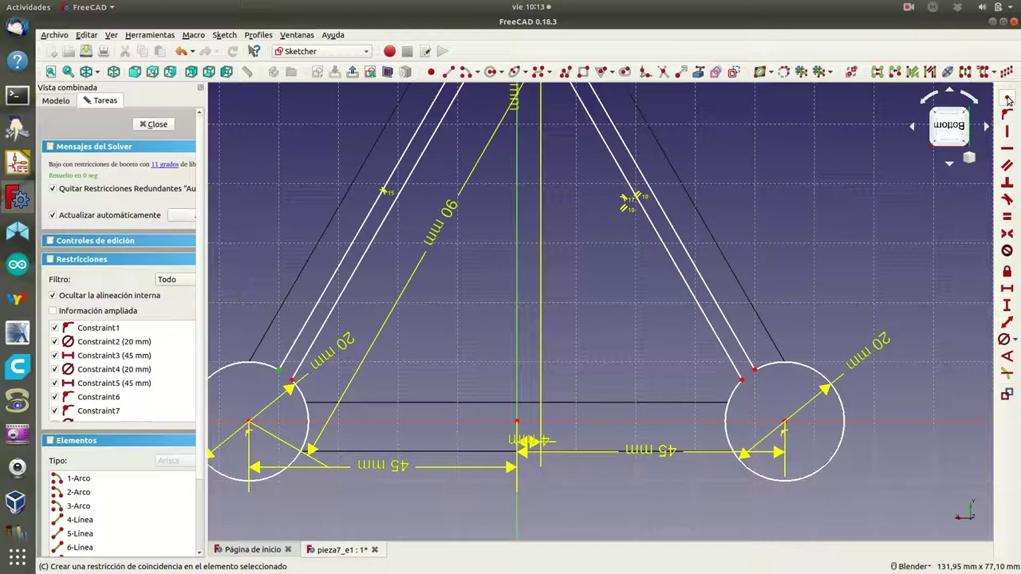
click(373, 383)
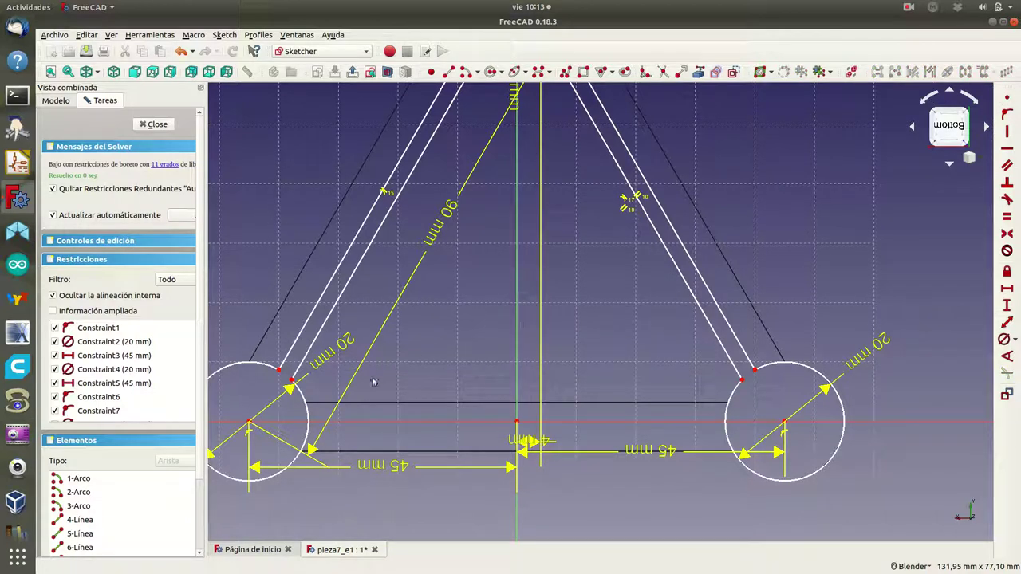
click(289, 378)
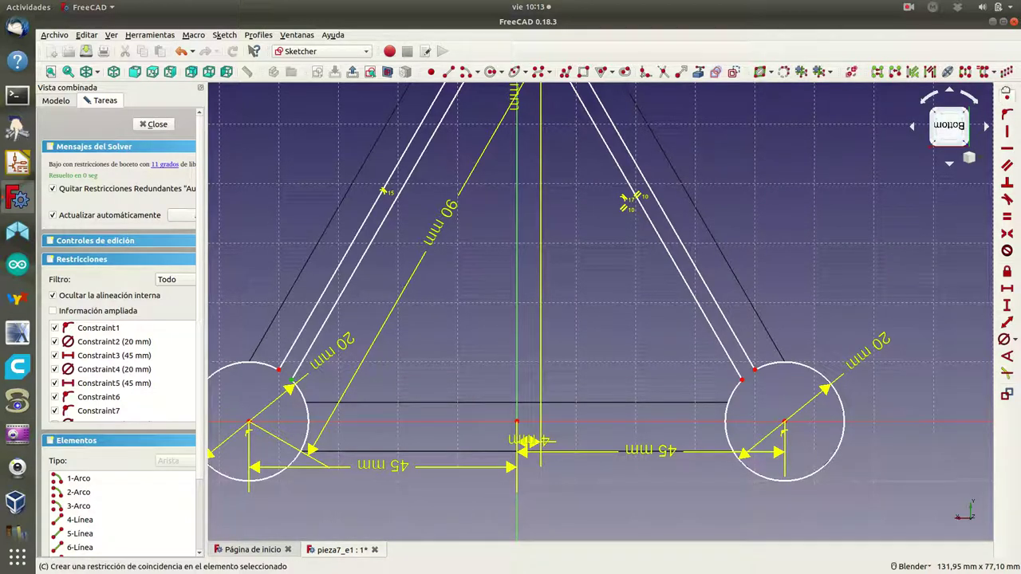
click(1006, 97)
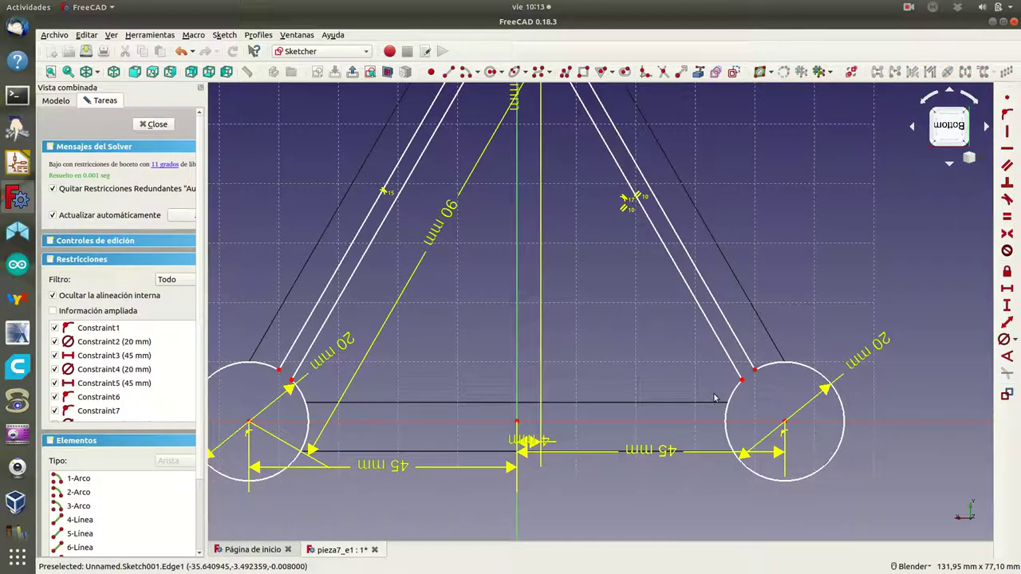
Step: Make both right line ends coincident with the lower-right circle, then pan up to the top circle
click(741, 380)
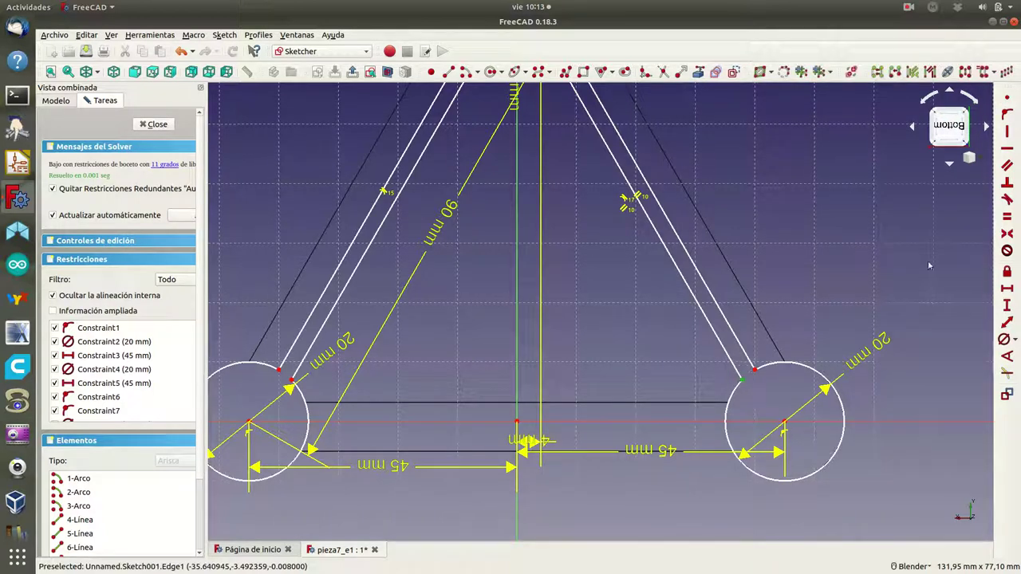
click(1007, 97)
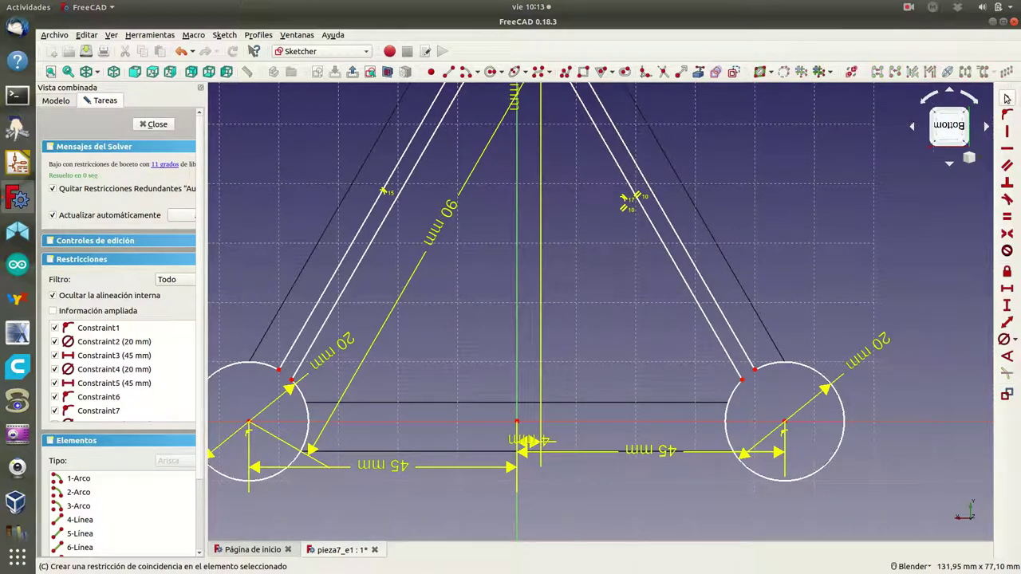
click(753, 369)
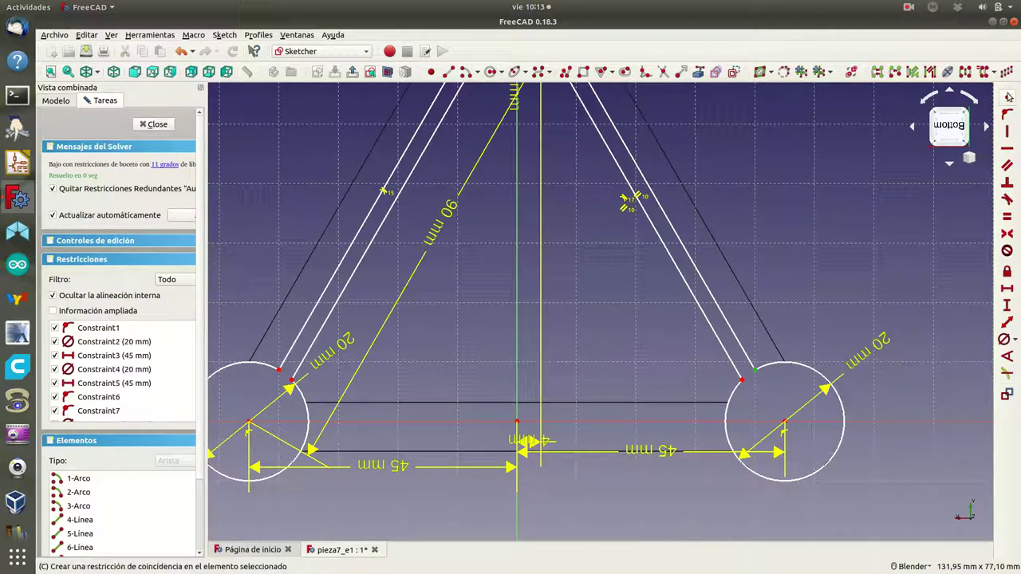
click(1007, 98)
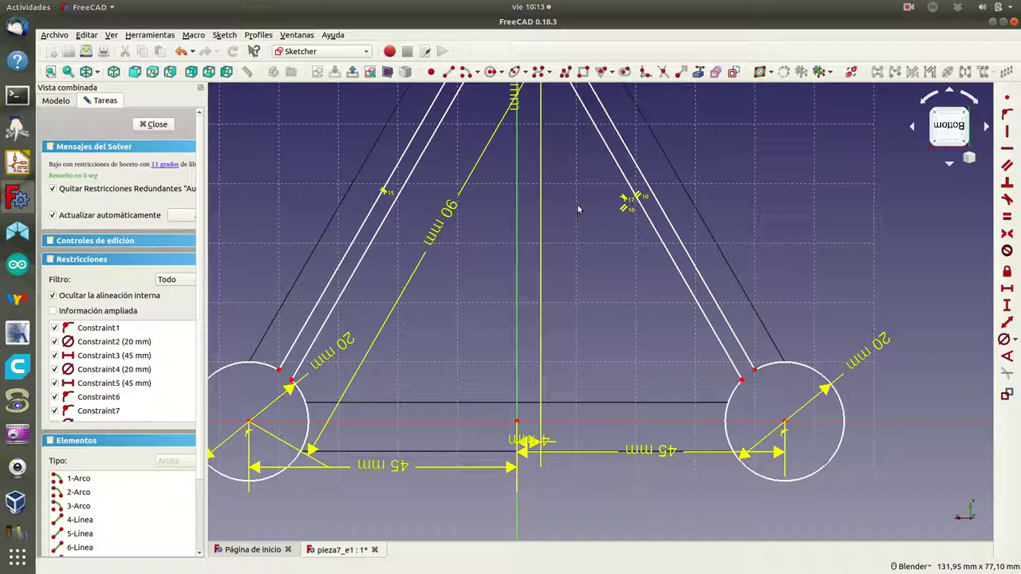
shift+middle_drag(578, 209, 569, 524)
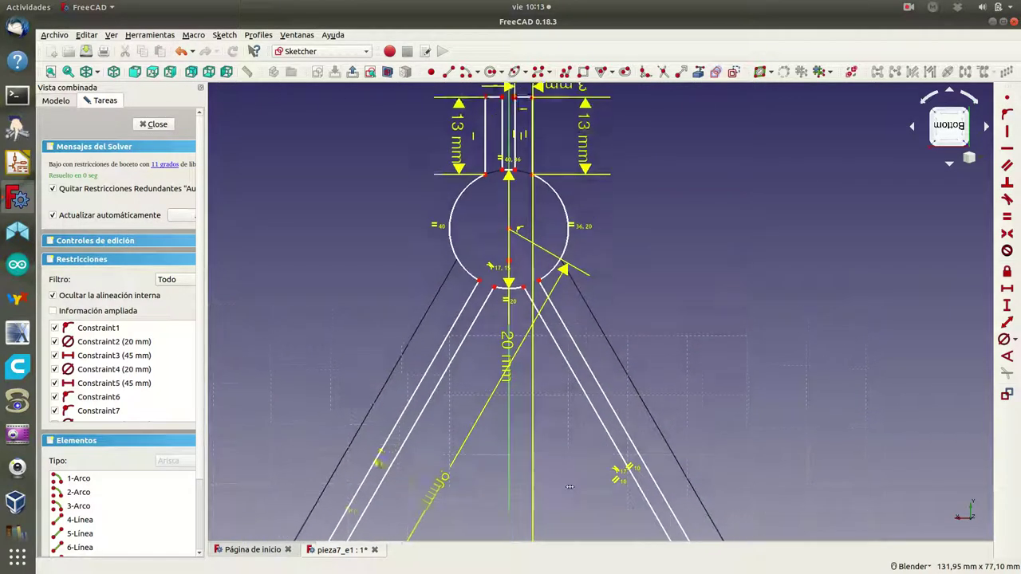
Step: Make the four tab line ends below the top circle coincident with the circle and small arc
scroll(569, 524, up, 2)
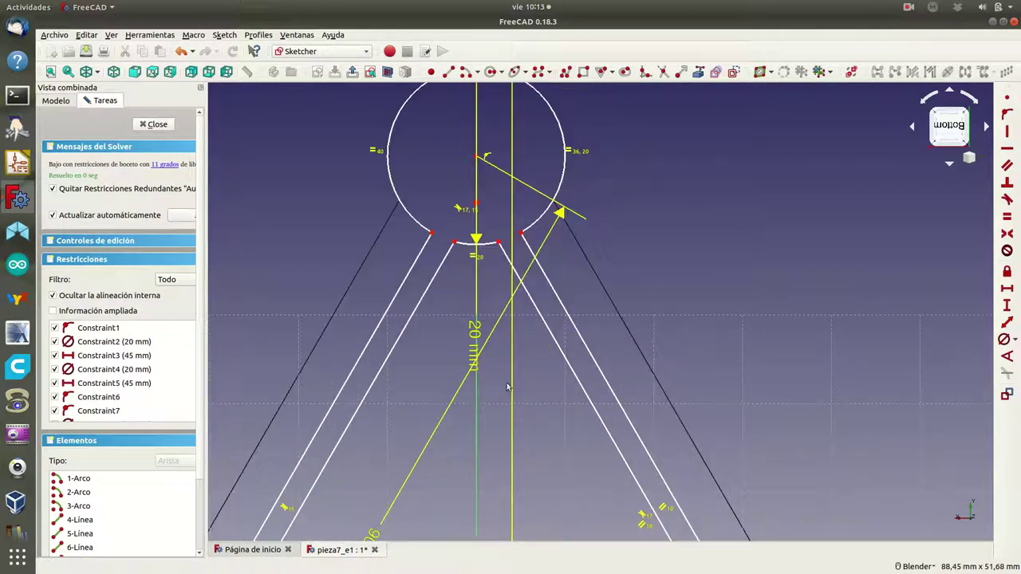
click(431, 232)
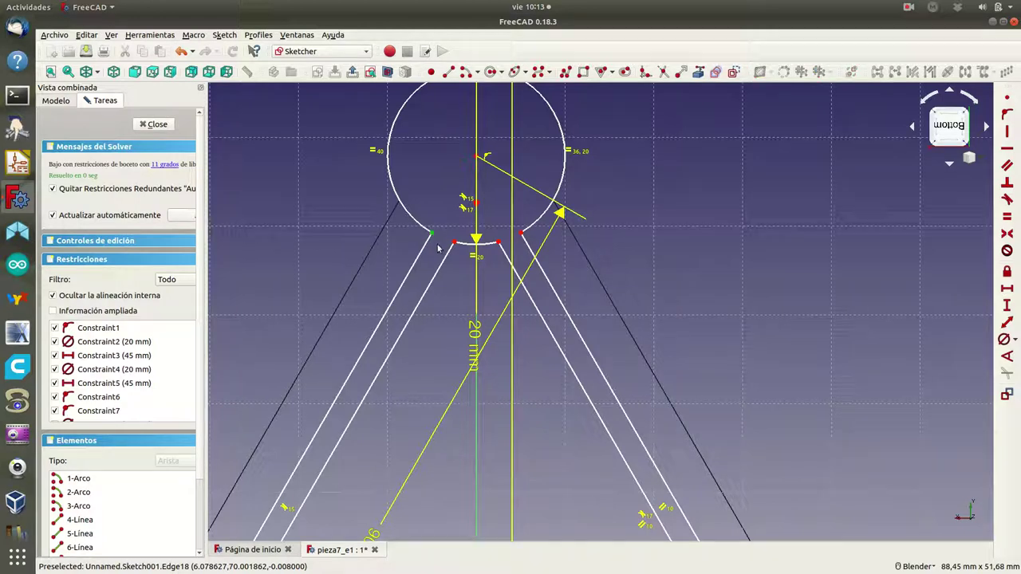
click(1007, 97)
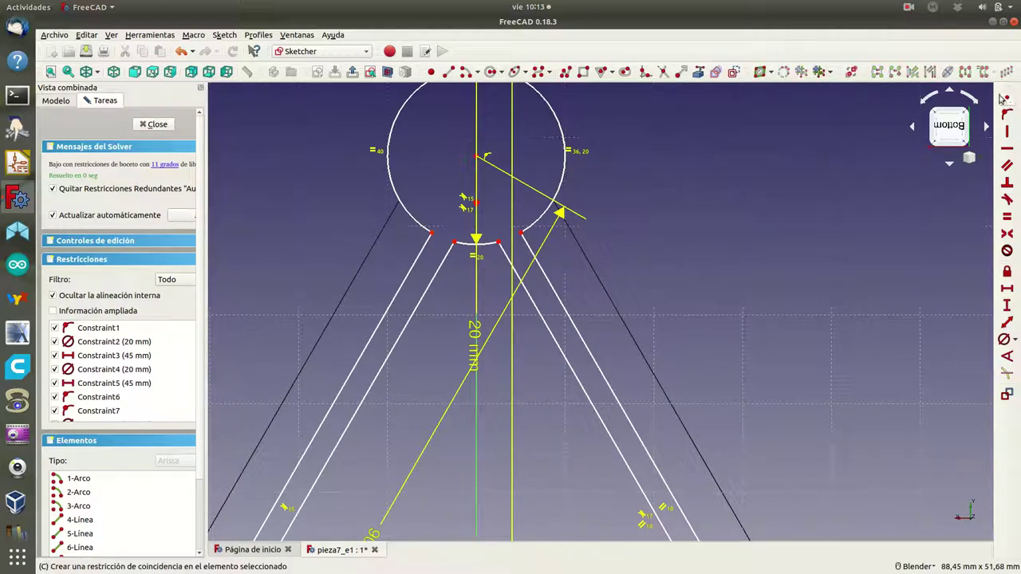
click(454, 241)
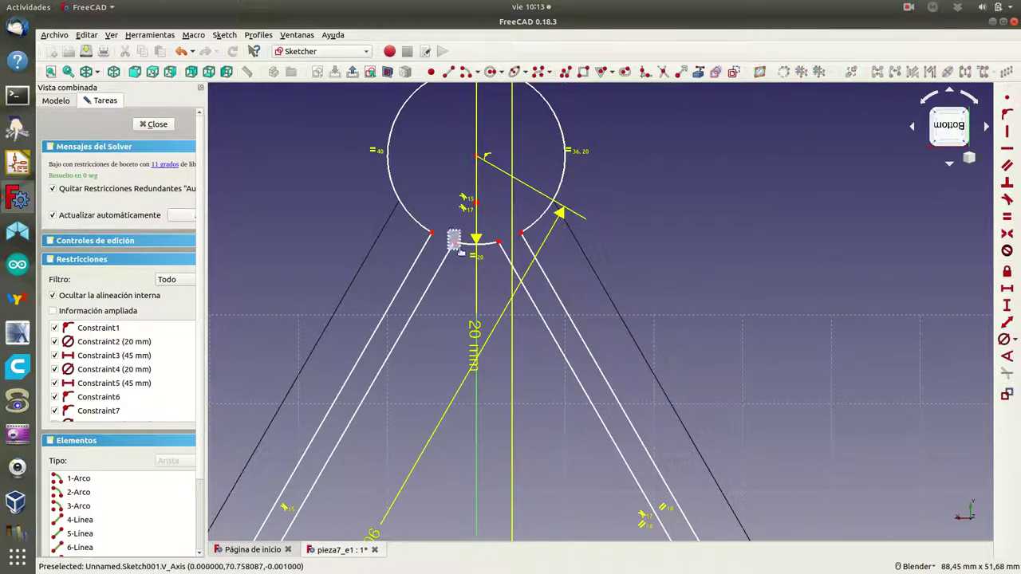
click(1006, 97)
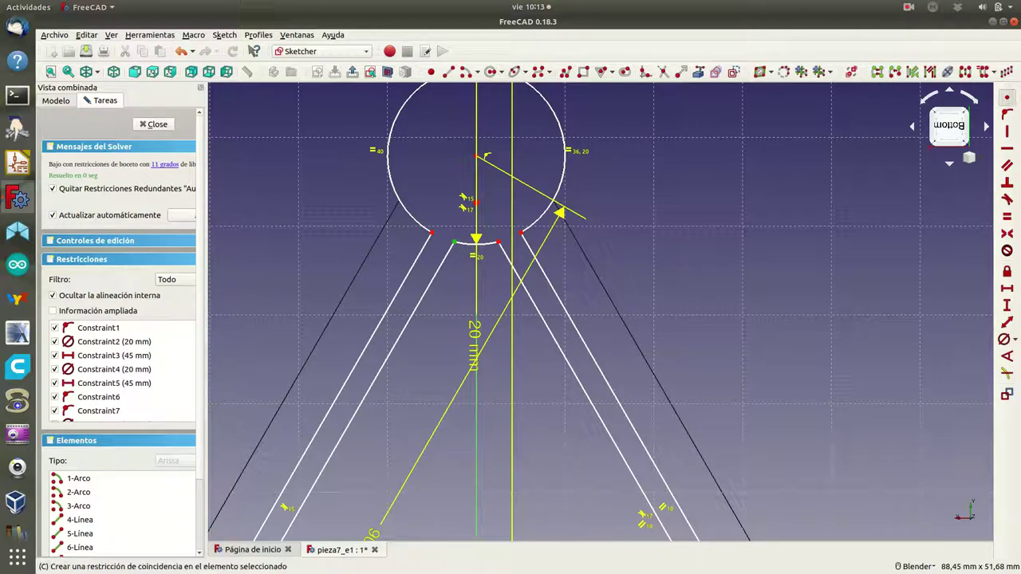
click(498, 241)
click(1006, 97)
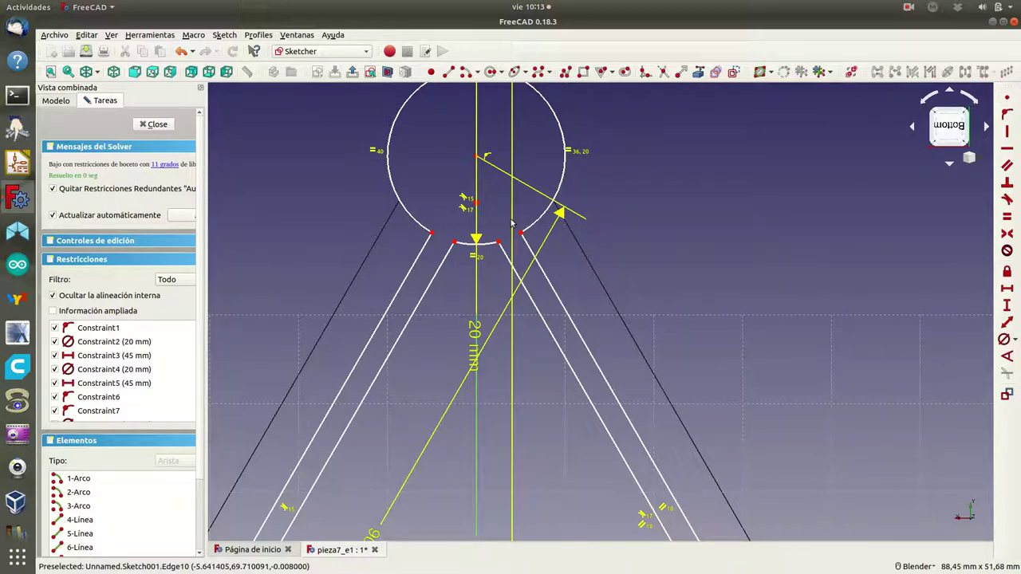
click(520, 232)
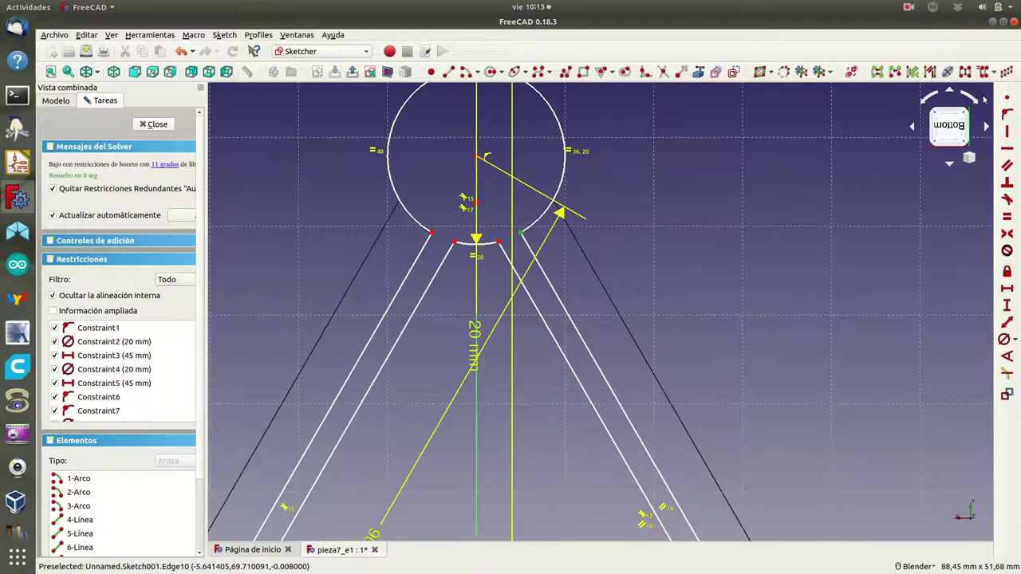
click(1007, 97)
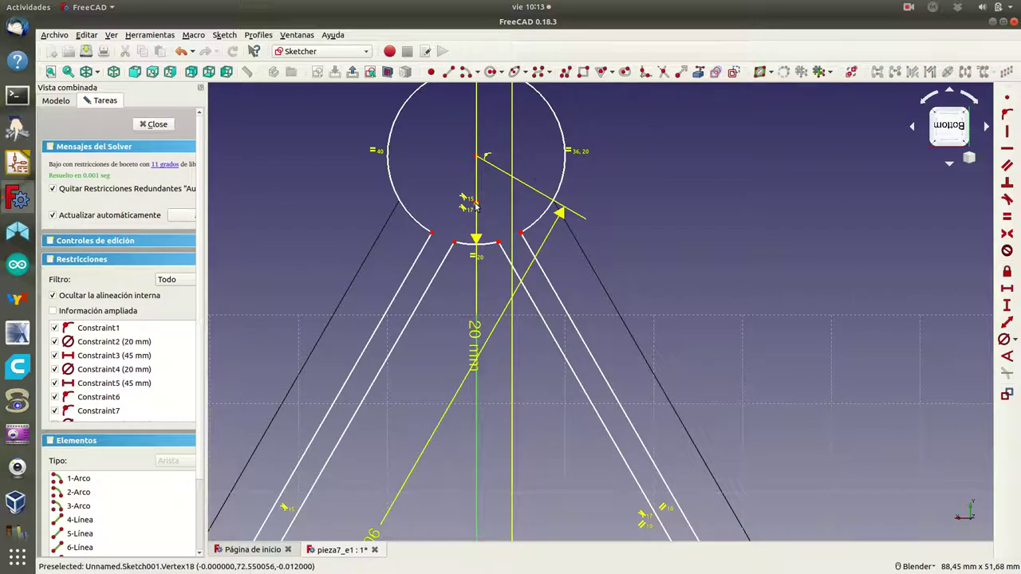
Step: Recentre on the top circle and make the arc's left end and both slot bottom corners coincident
scroll(513, 156, down, 4)
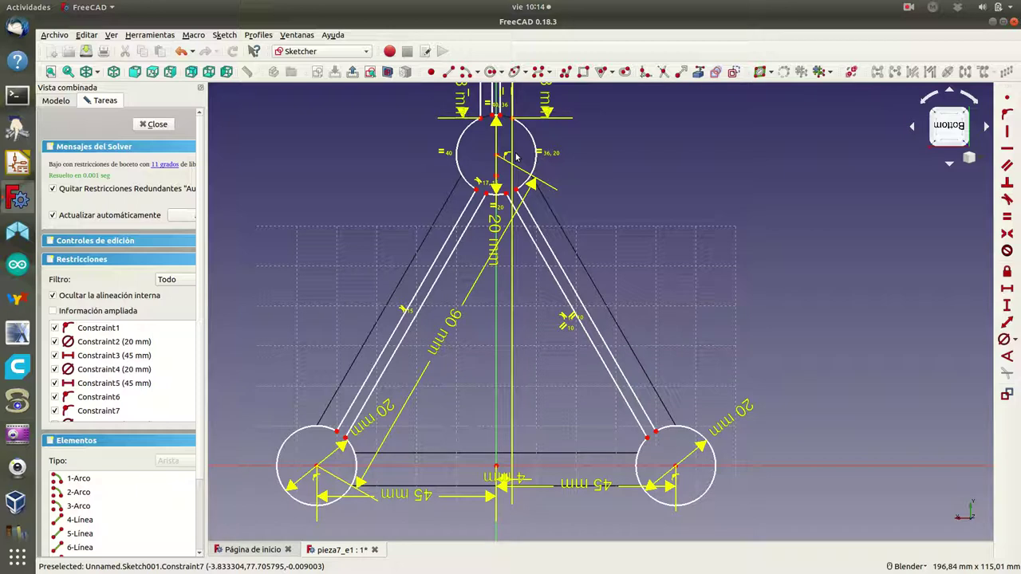
shift+middle_drag(516, 156, 476, 302)
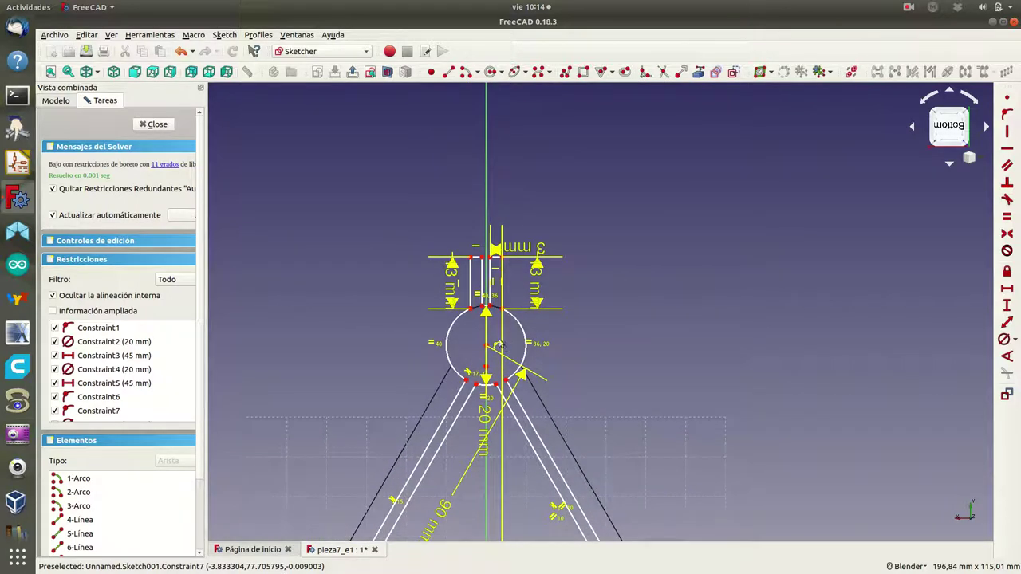
scroll(476, 301, up, 4)
scroll(476, 300, up, 4)
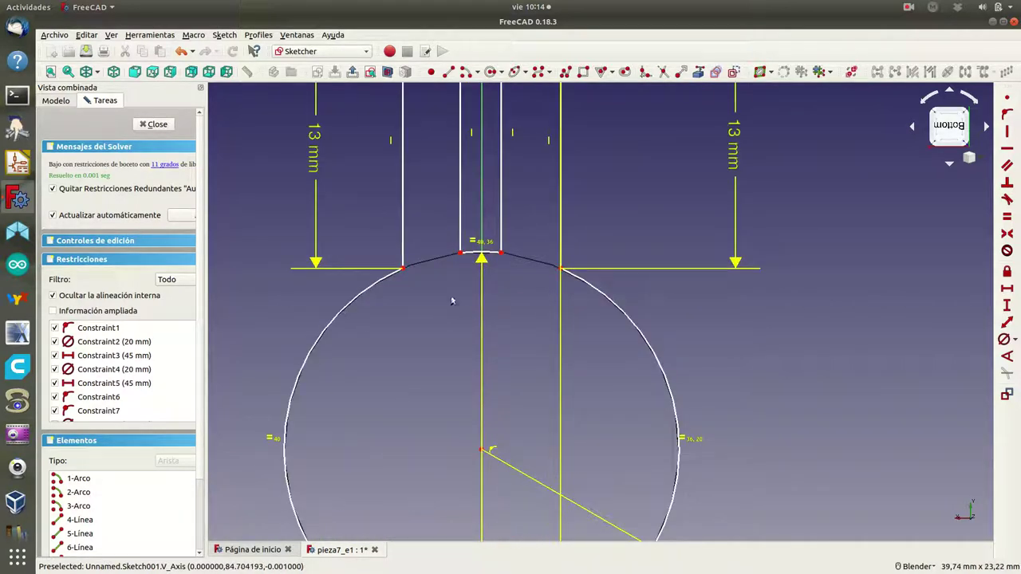
click(401, 266)
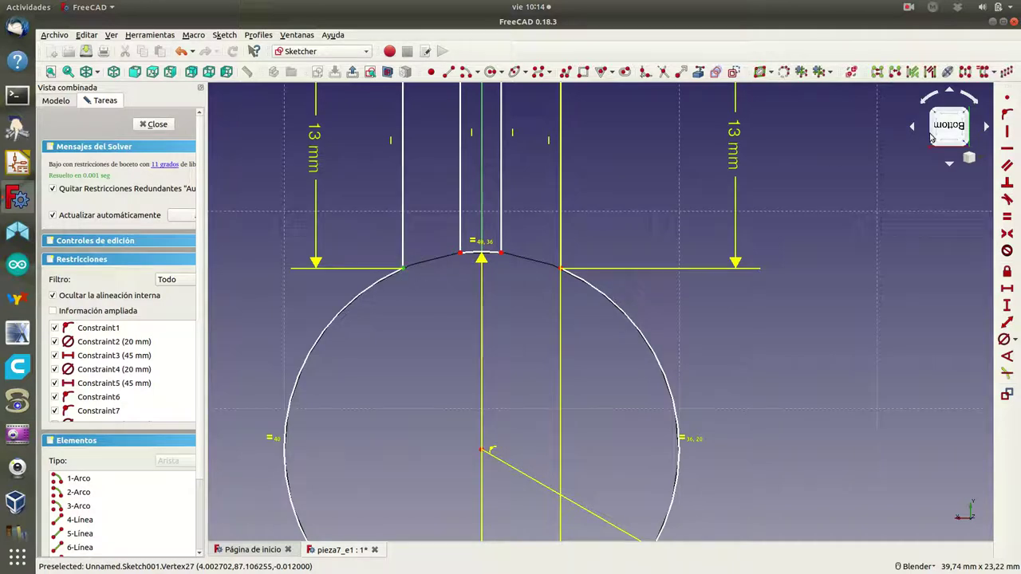
click(1007, 102)
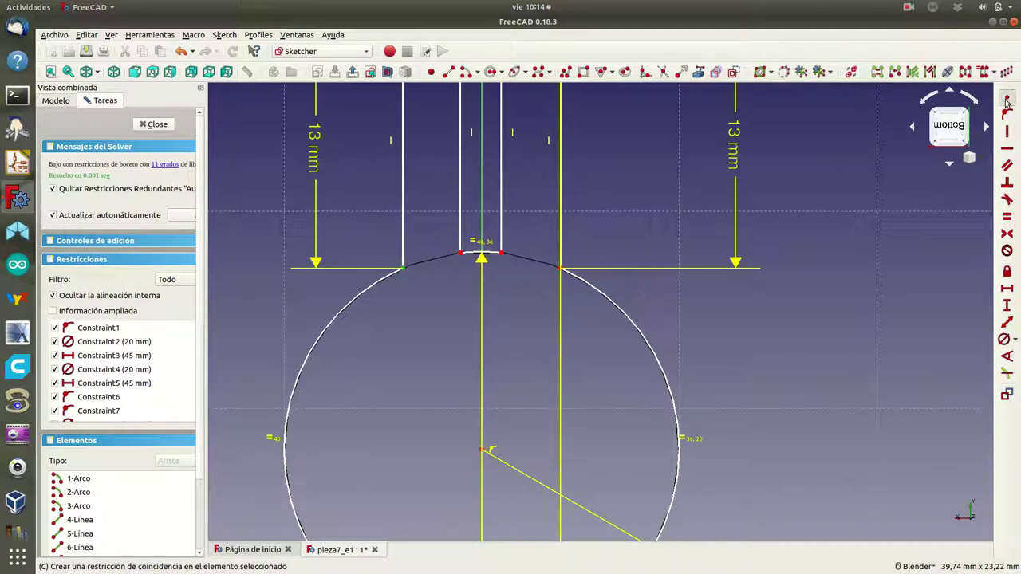
click(460, 252)
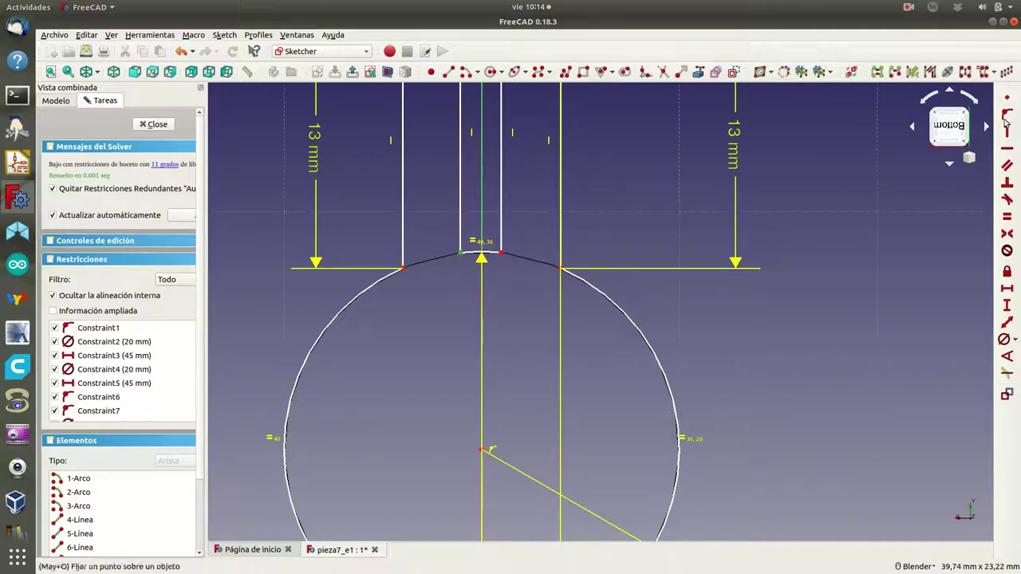
click(1007, 99)
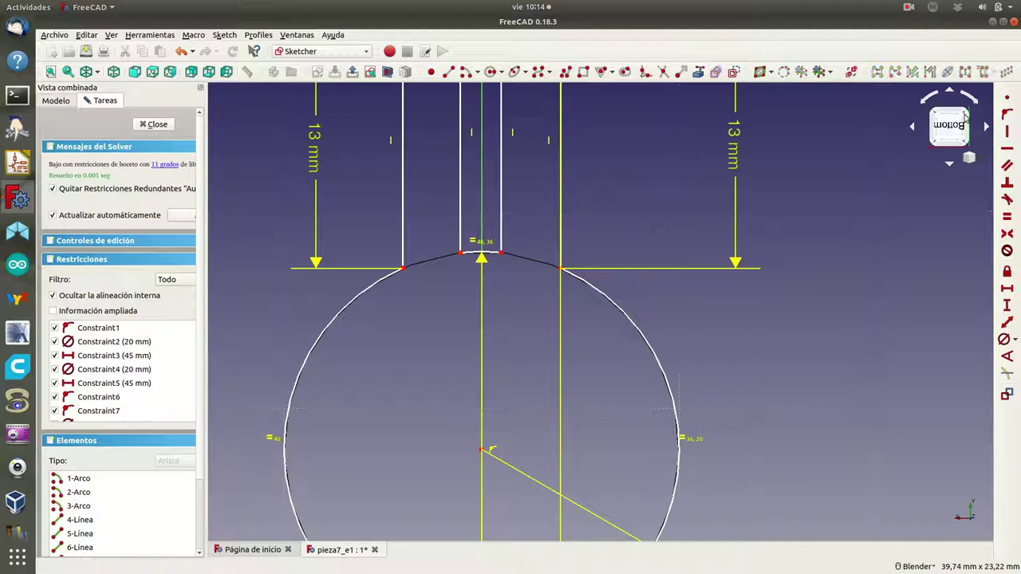
click(501, 252)
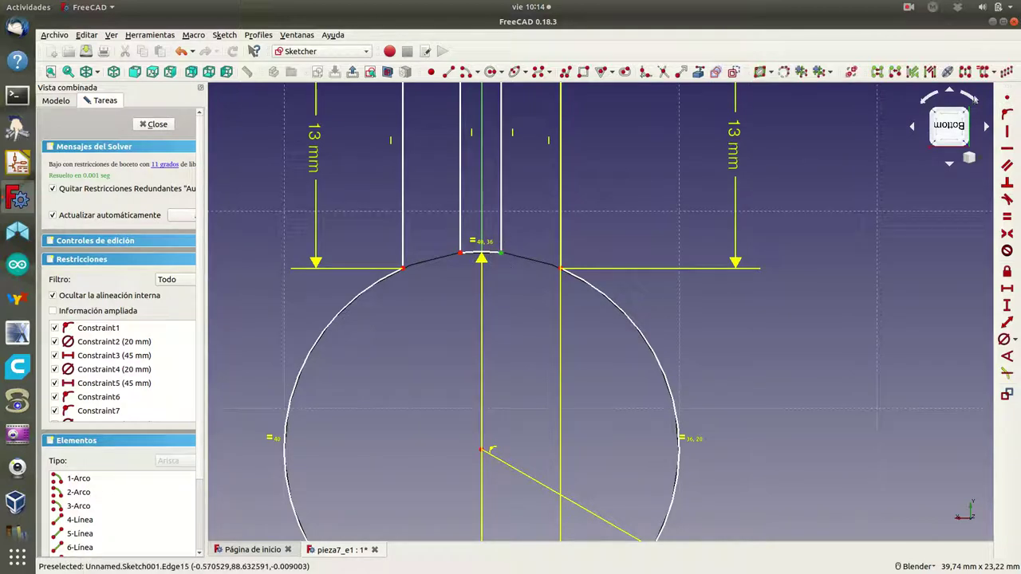
click(1007, 99)
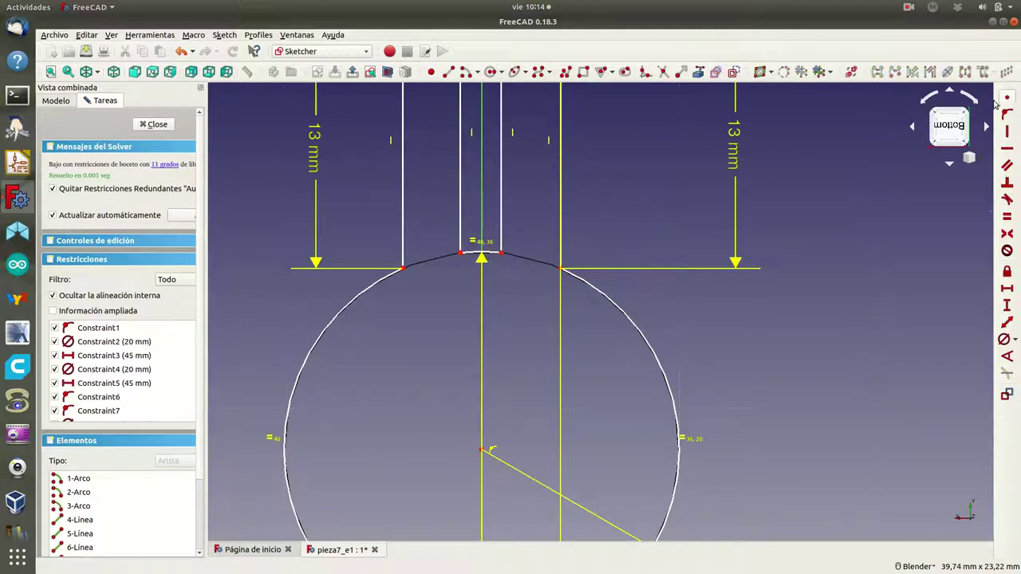
Step: Pick and clear the edge beside the slot's right corner and the left wall's end vertex
click(563, 272)
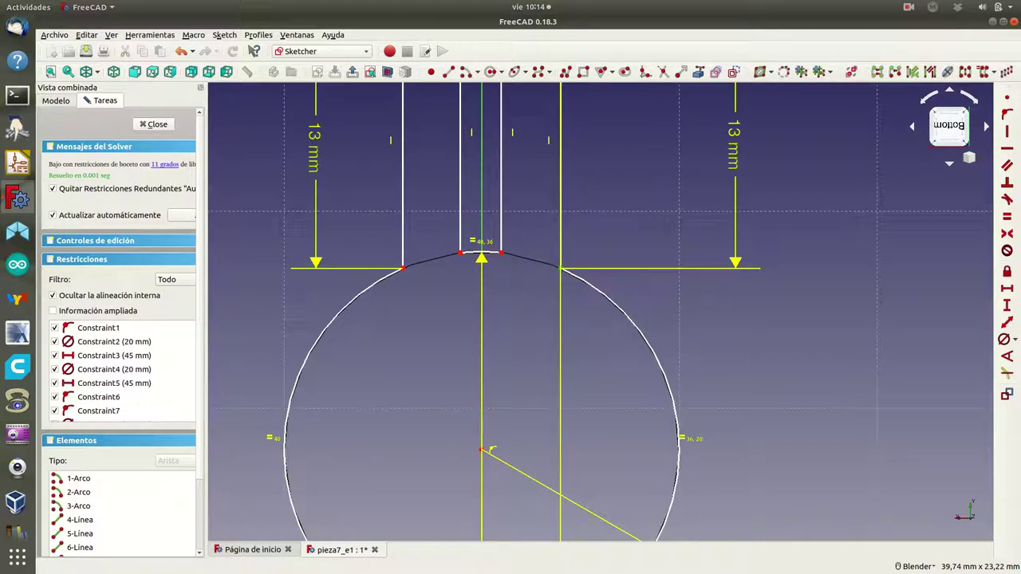
click(1006, 98)
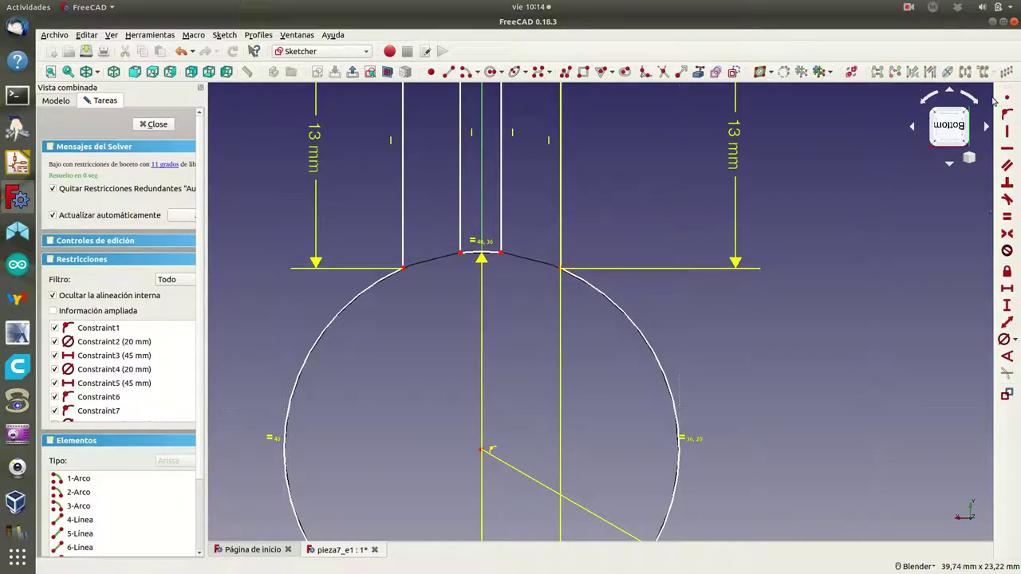
click(403, 269)
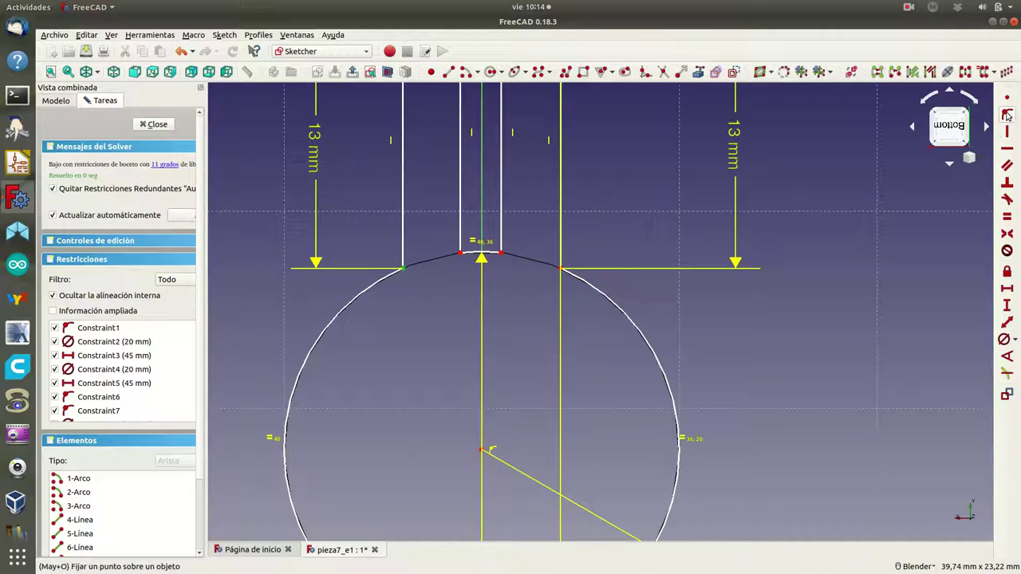
click(1007, 97)
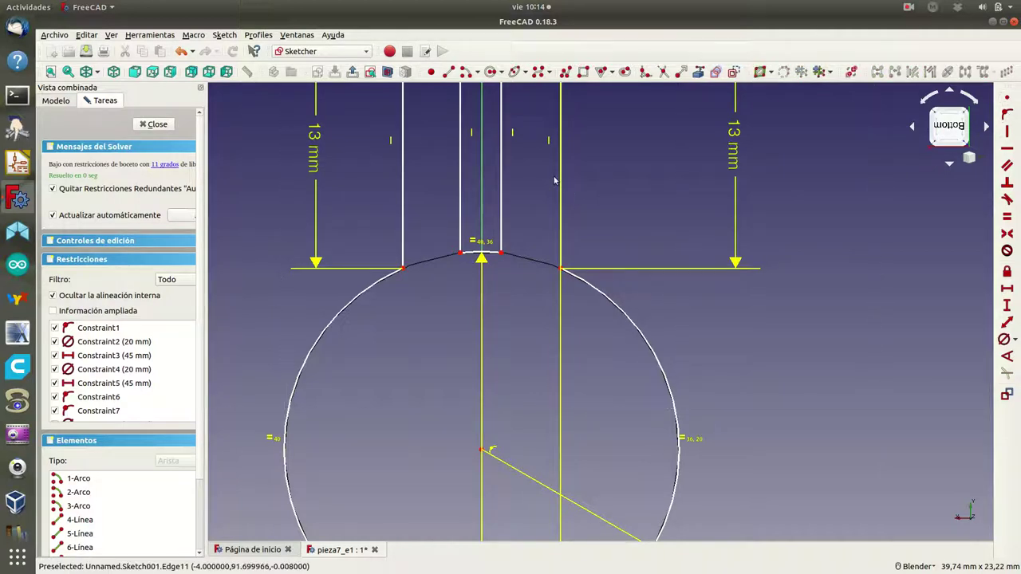
shift+middle_drag(554, 180, 546, 304)
scroll(543, 335, up, 2)
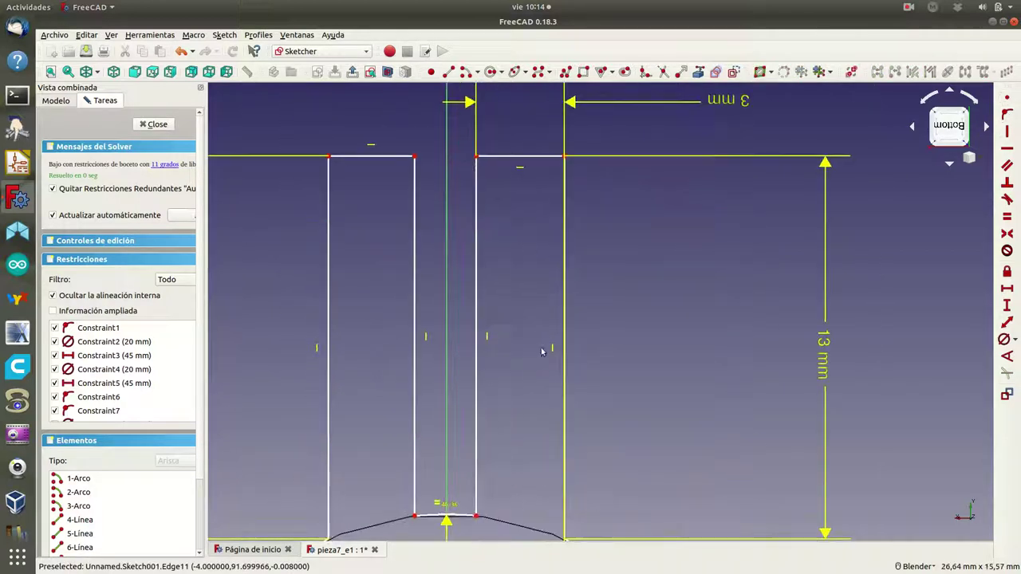
click(565, 157)
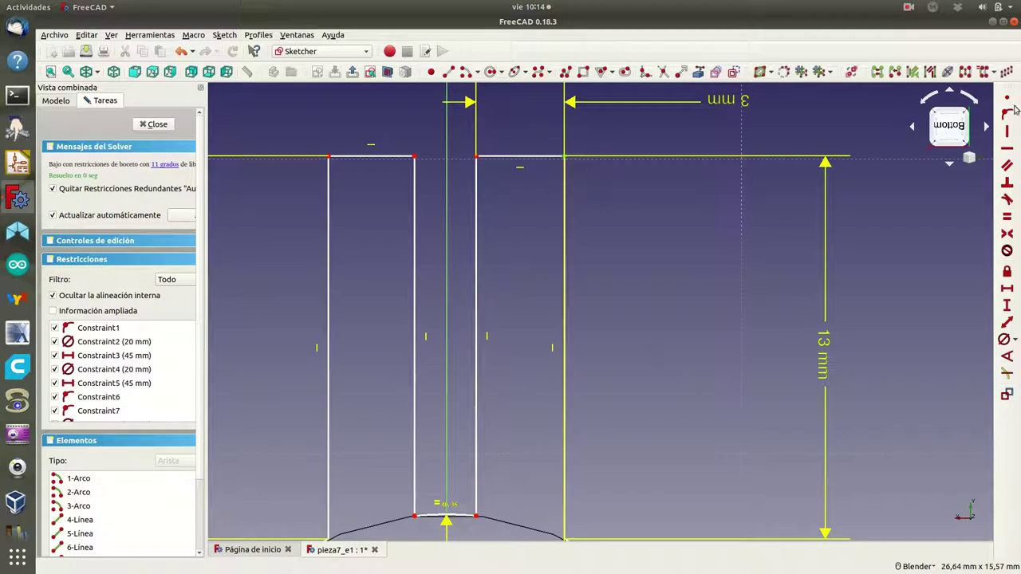
click(1007, 98)
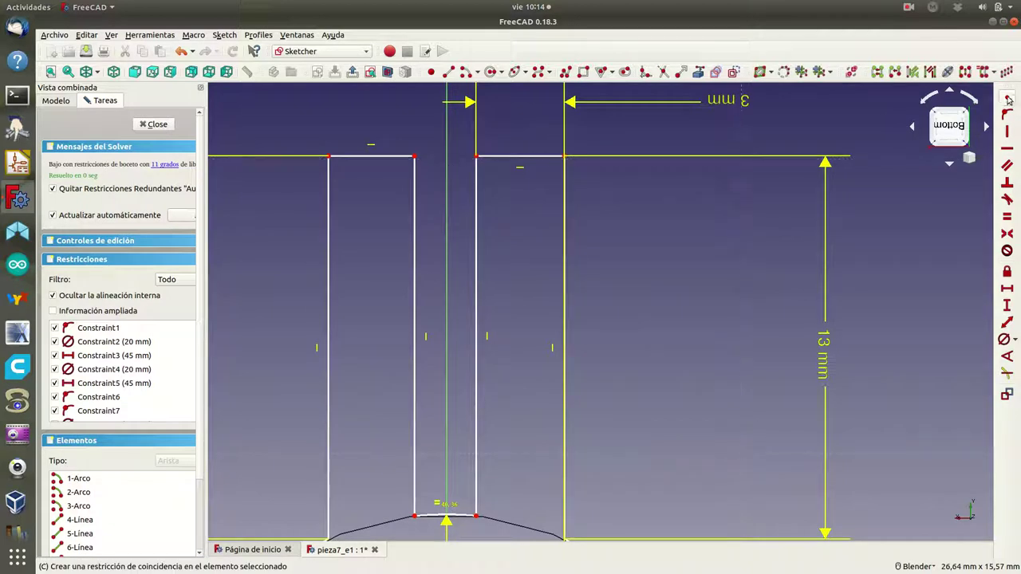
click(476, 156)
click(1007, 97)
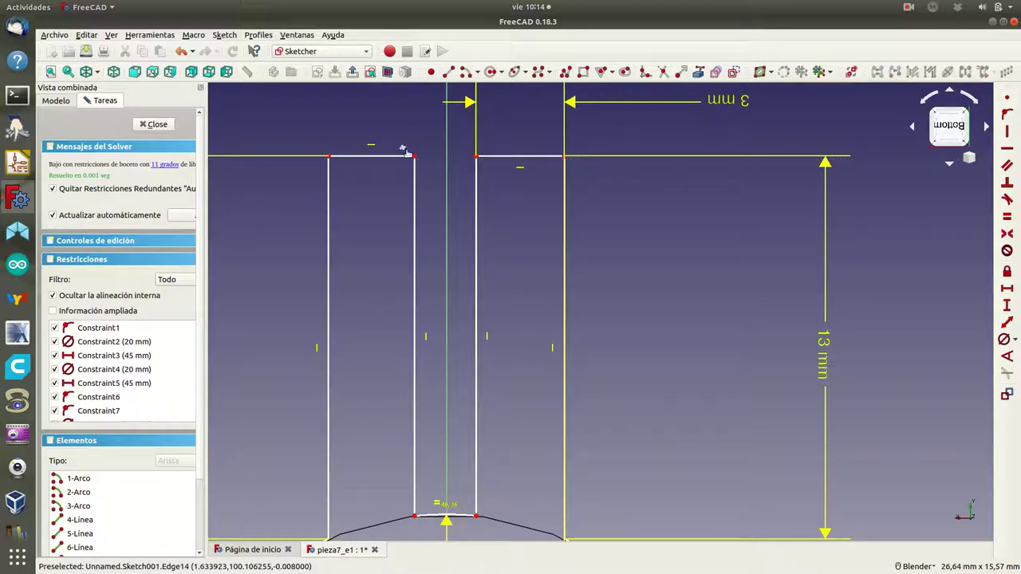
click(414, 157)
click(1007, 97)
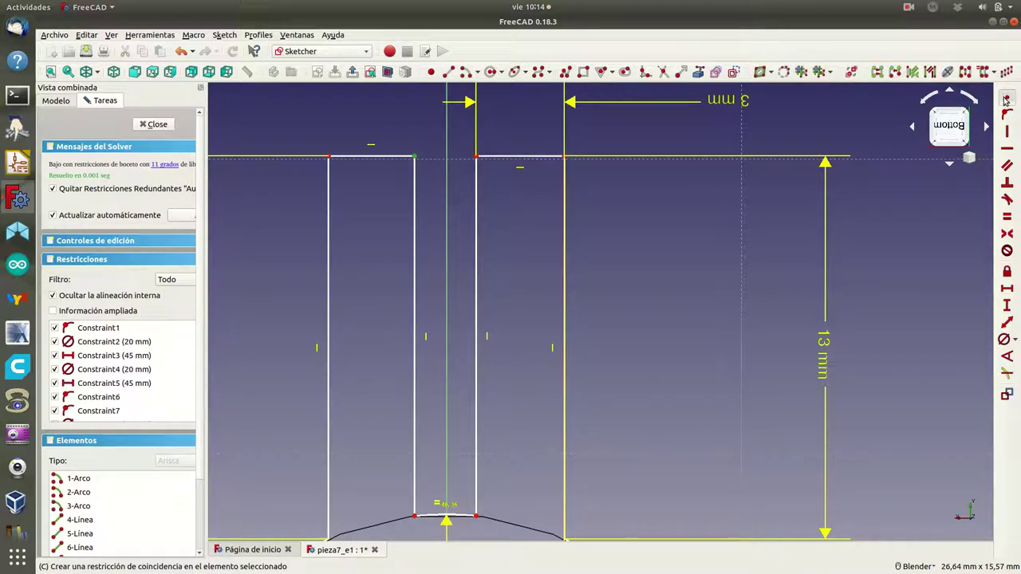
click(330, 156)
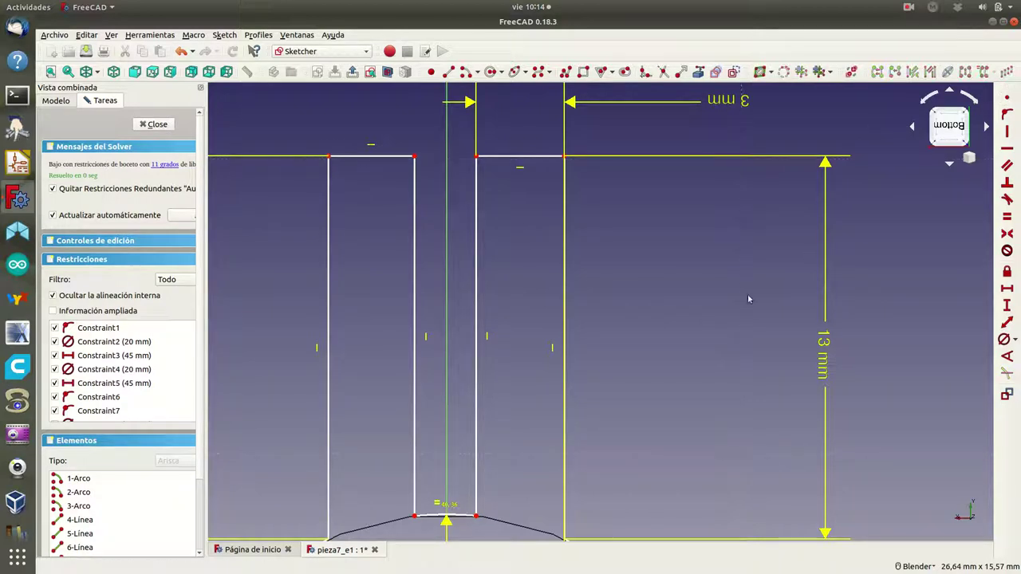
scroll(640, 327, down, 2)
scroll(641, 342, down, 1)
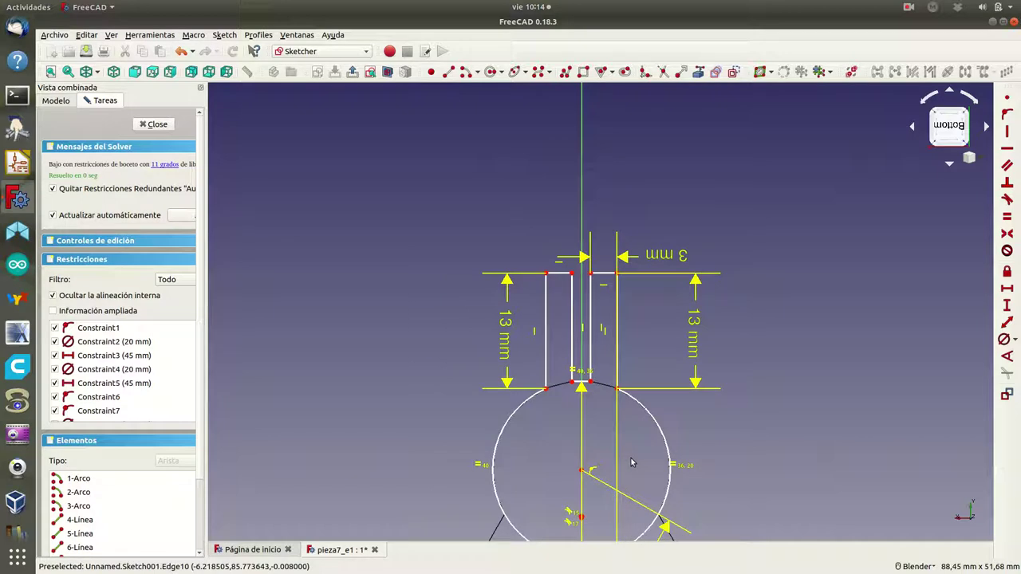
Step: After the rejected coincident attempt, constrain the selected point onto the V axis, reaching 9 degrees of freedom
scroll(631, 463, up, 2)
shift+middle_drag(631, 463, 643, 289)
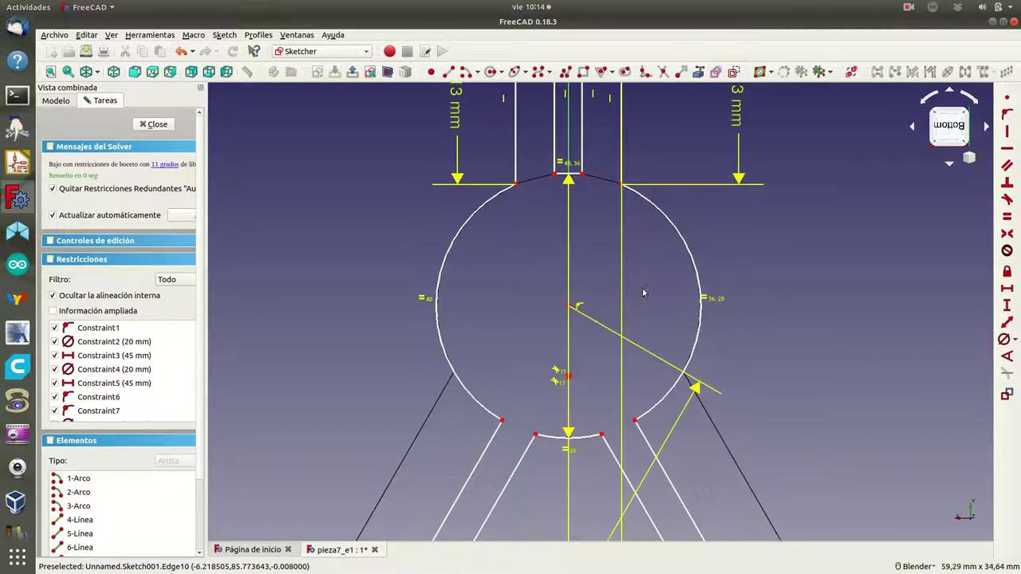
scroll(647, 316, down, 2)
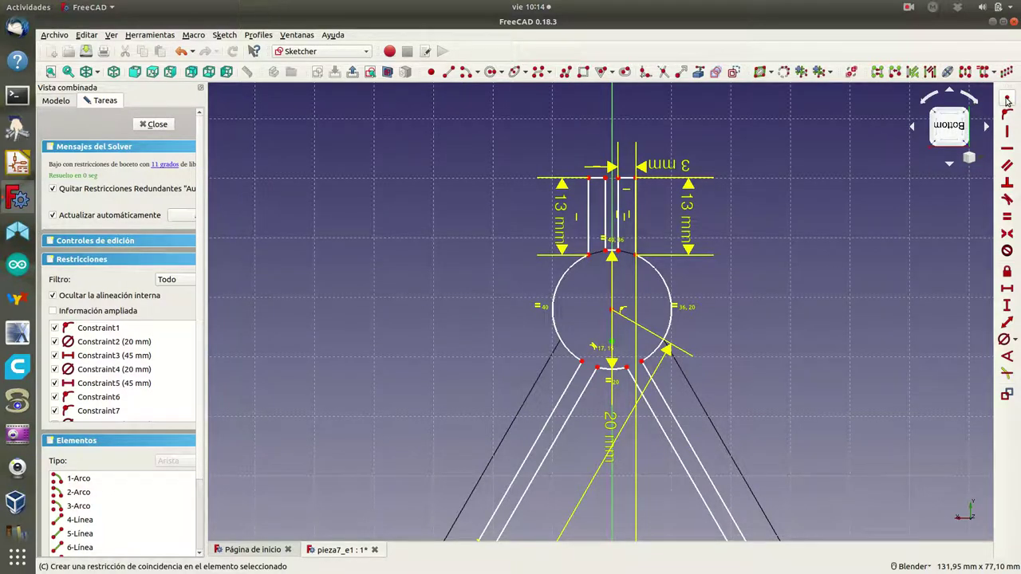
click(1008, 99)
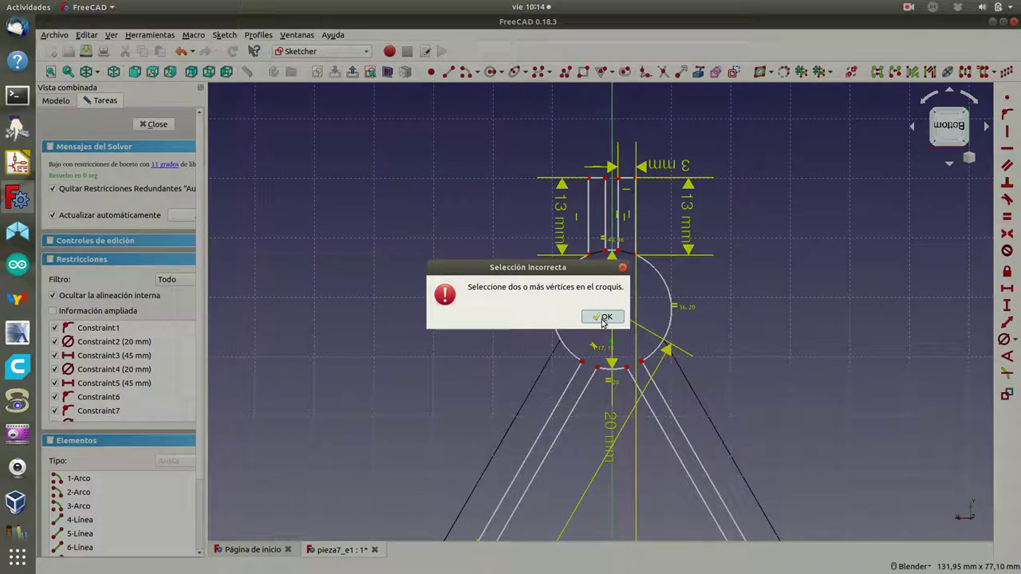
click(603, 318)
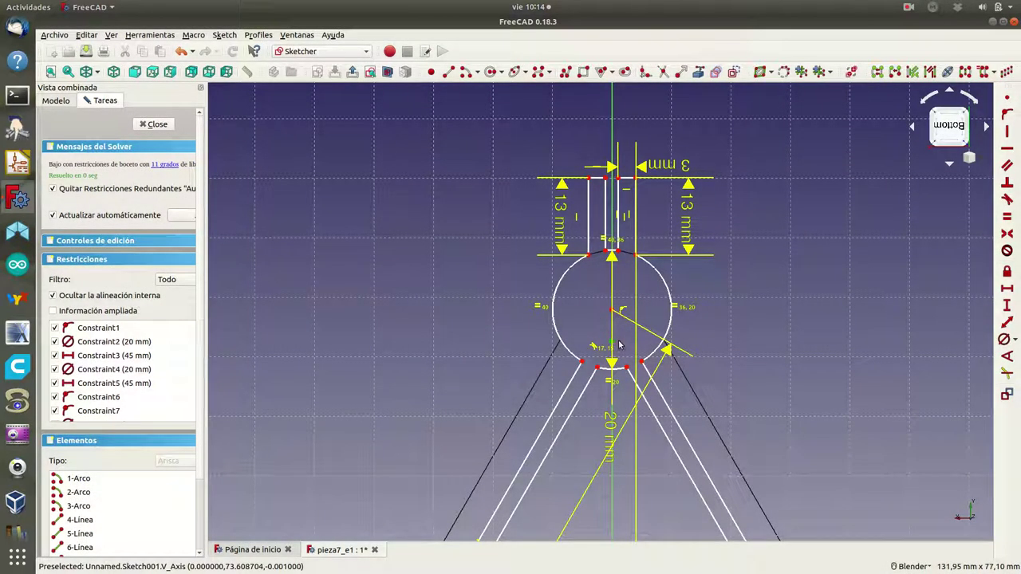
click(619, 345)
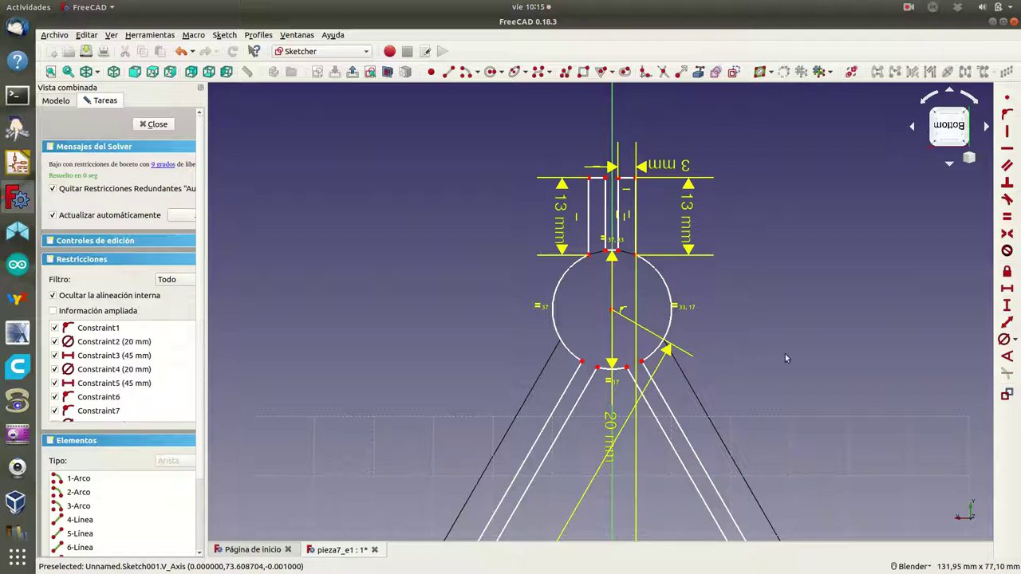
scroll(785, 358, down, 2)
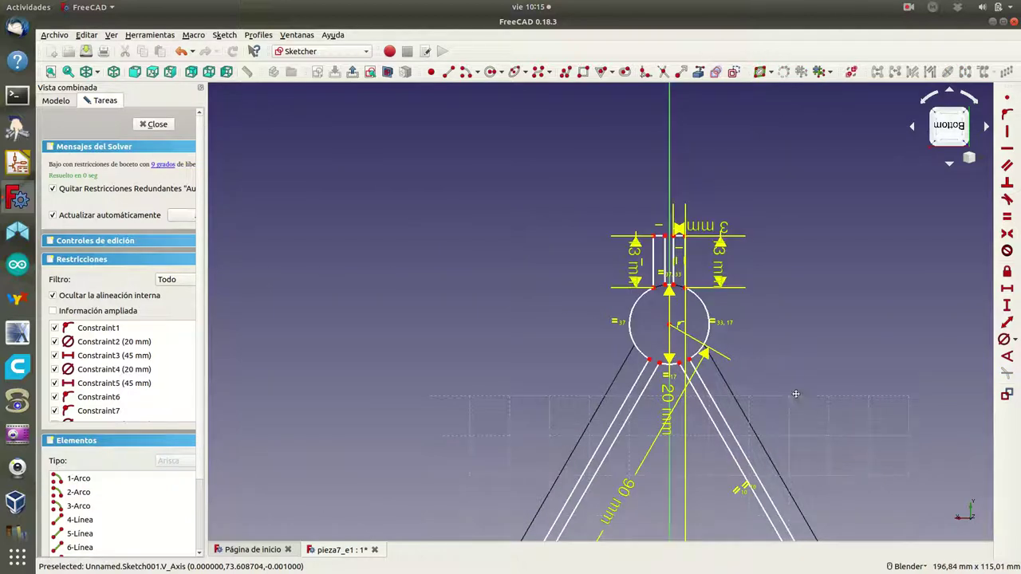
shift+middle_drag(795, 397, 660, 216)
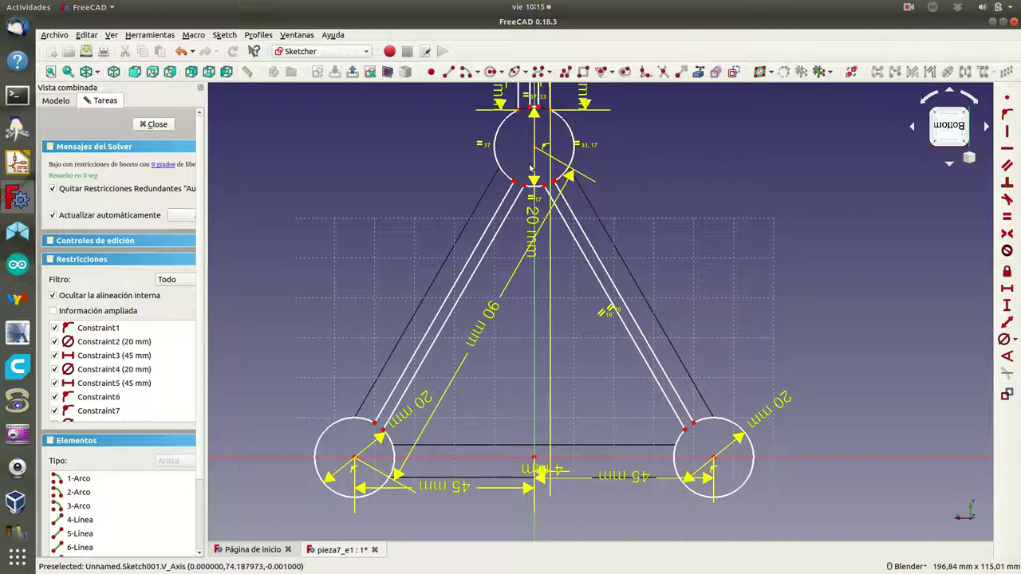
Step: Close Sketch001 and pad it 20 mm, creating Pad001
click(154, 125)
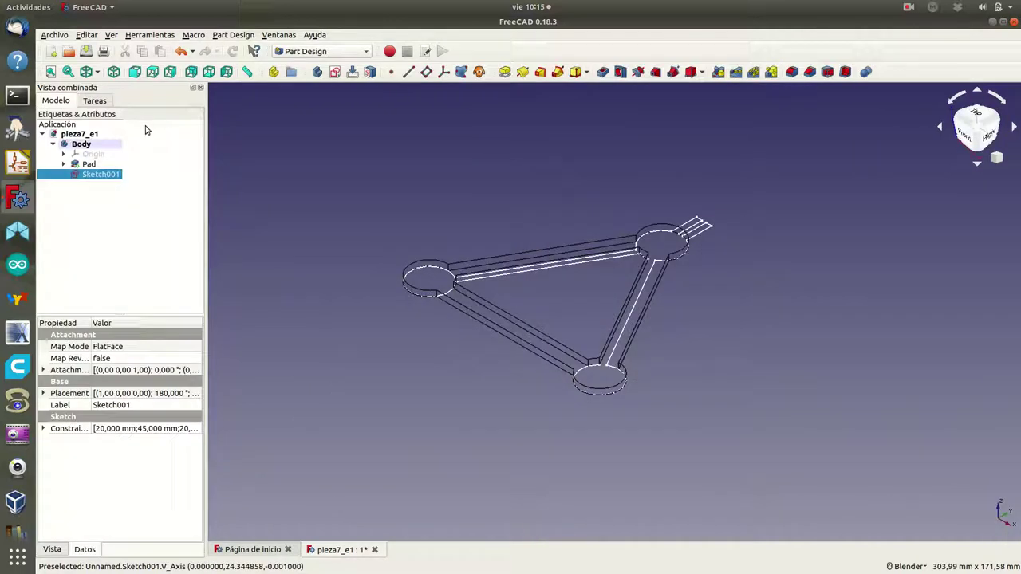
click(96, 104)
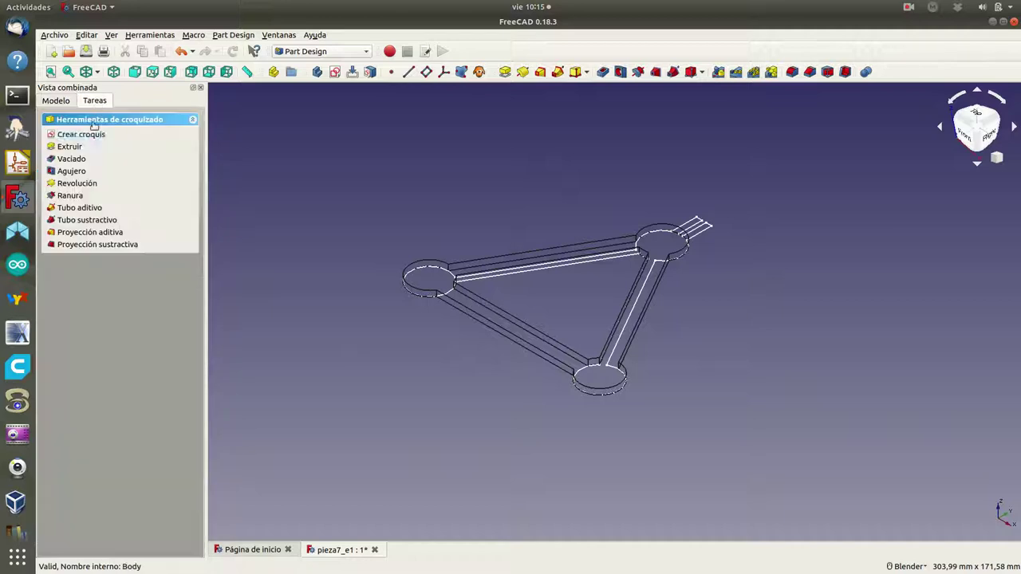
click(69, 147)
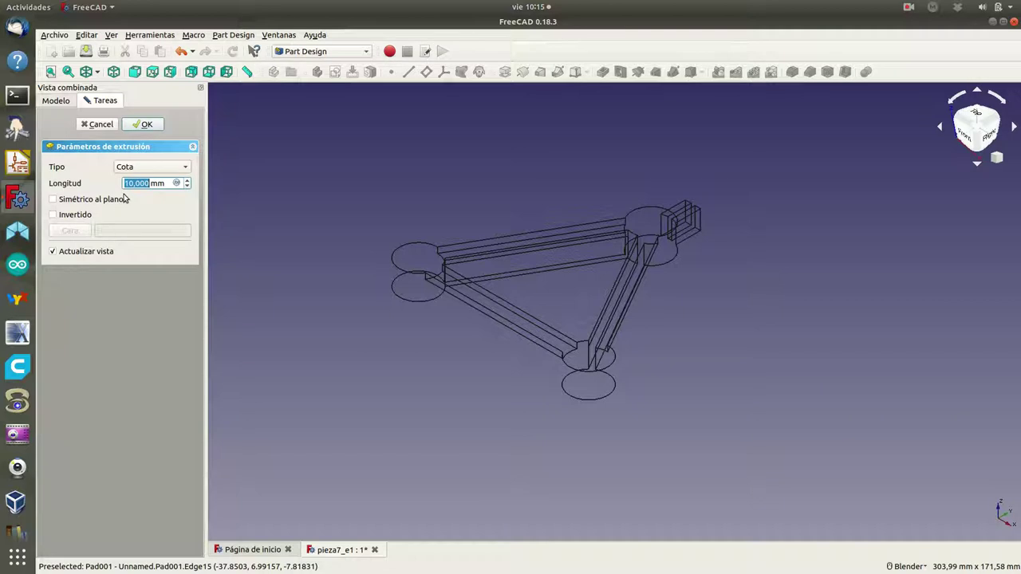
text(2)
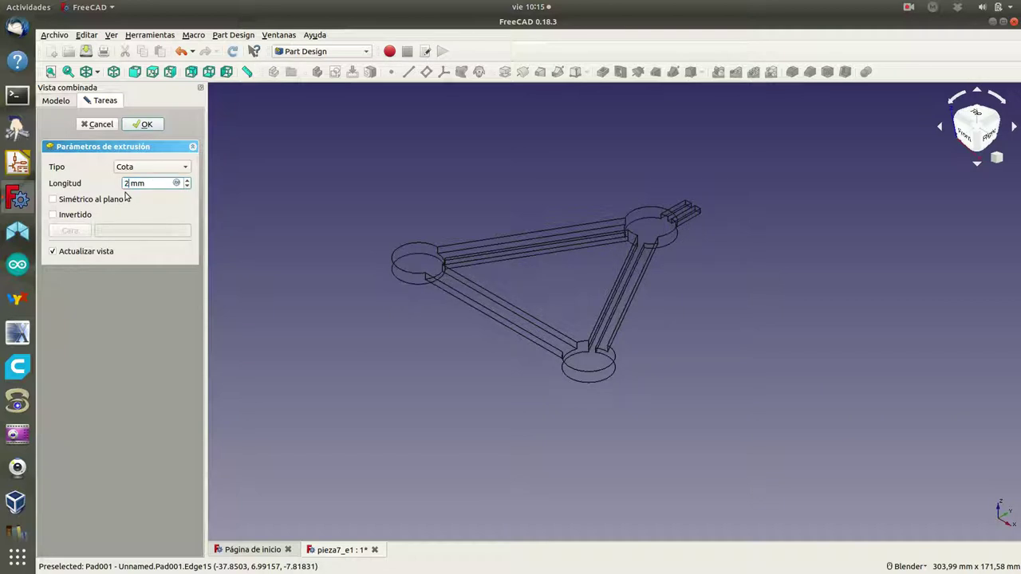
text(0)
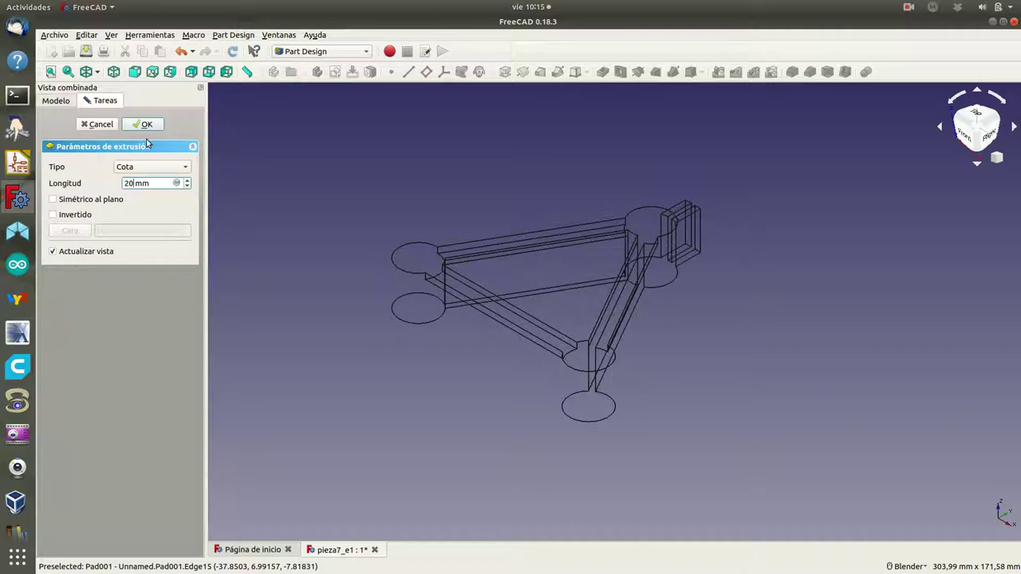
click(142, 125)
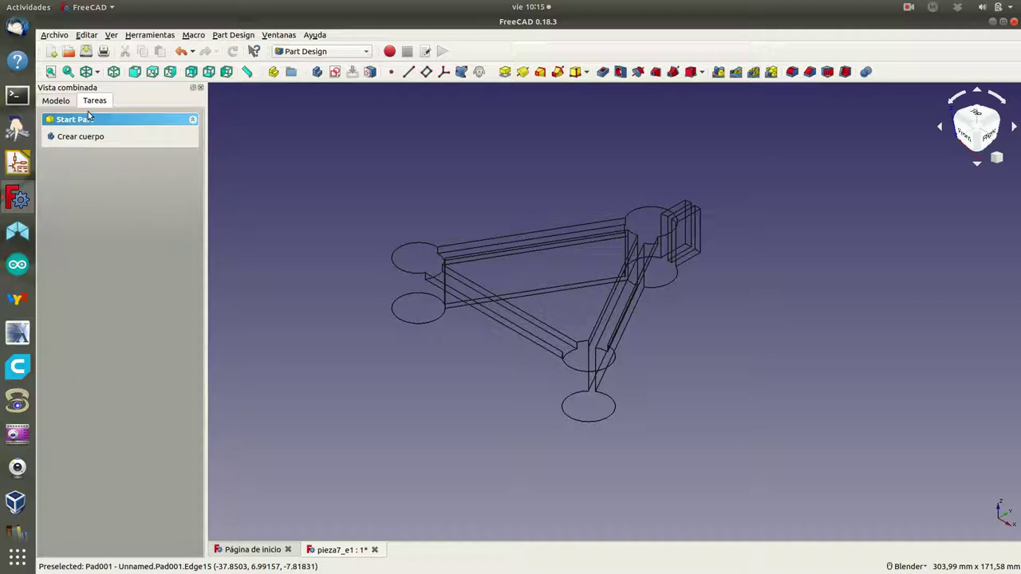
Step: Switch the draw style to 'Como es' and orbit the shaded frame to view its underside
click(96, 73)
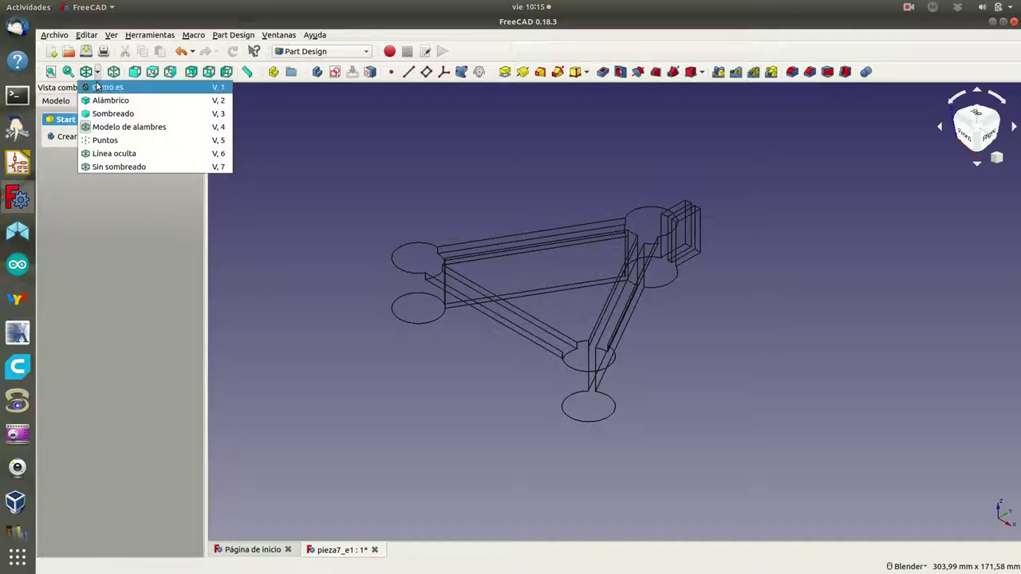
click(99, 85)
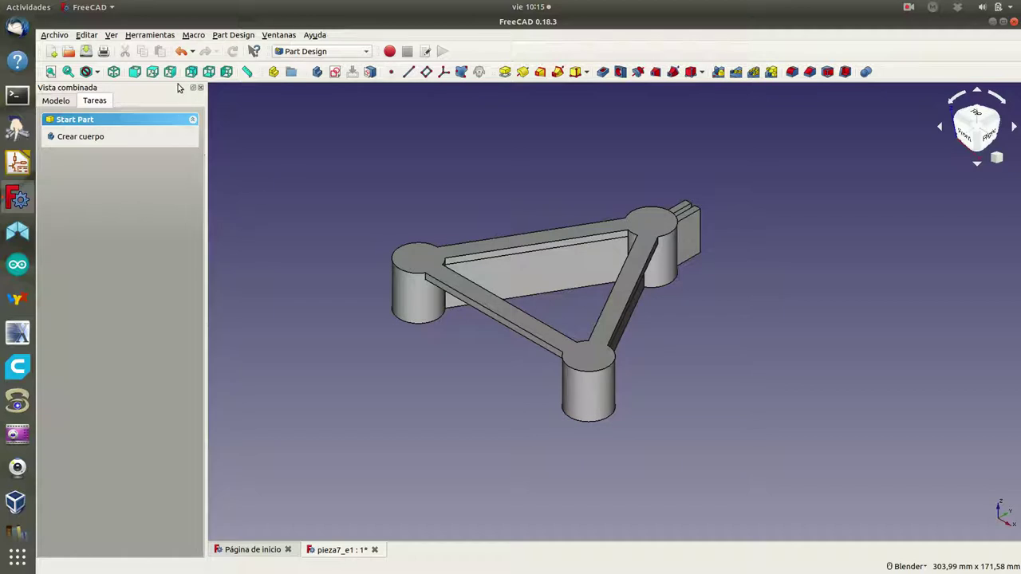
click(151, 73)
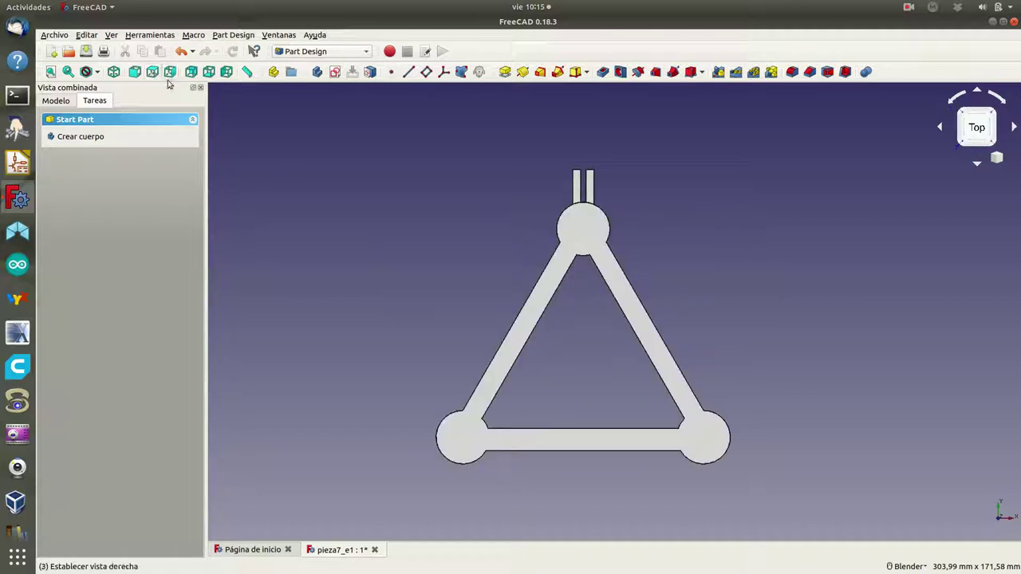
click(115, 73)
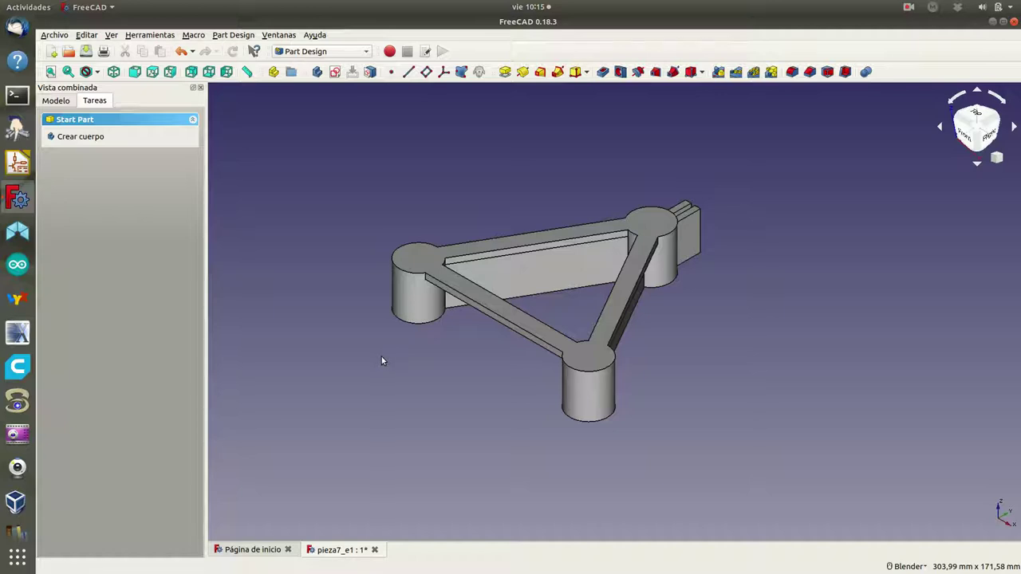
mouse_move(502, 378)
middle_down()
mouse_move(434, 269)
mouse_move(604, 189)
mouse_move(694, 187)
mouse_move(542, 189)
mouse_move(582, 147)
mouse_move(622, 167)
middle_up()
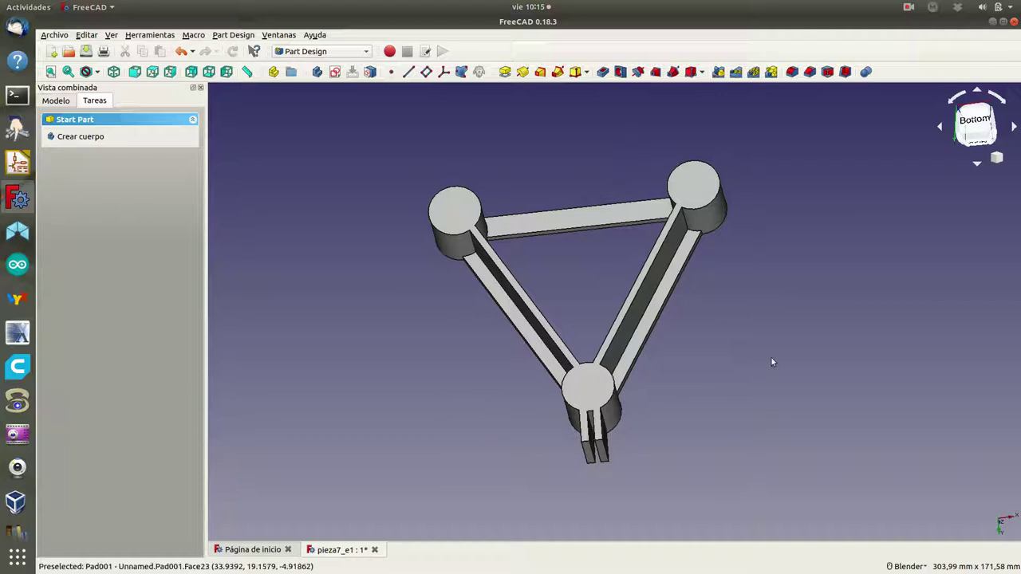